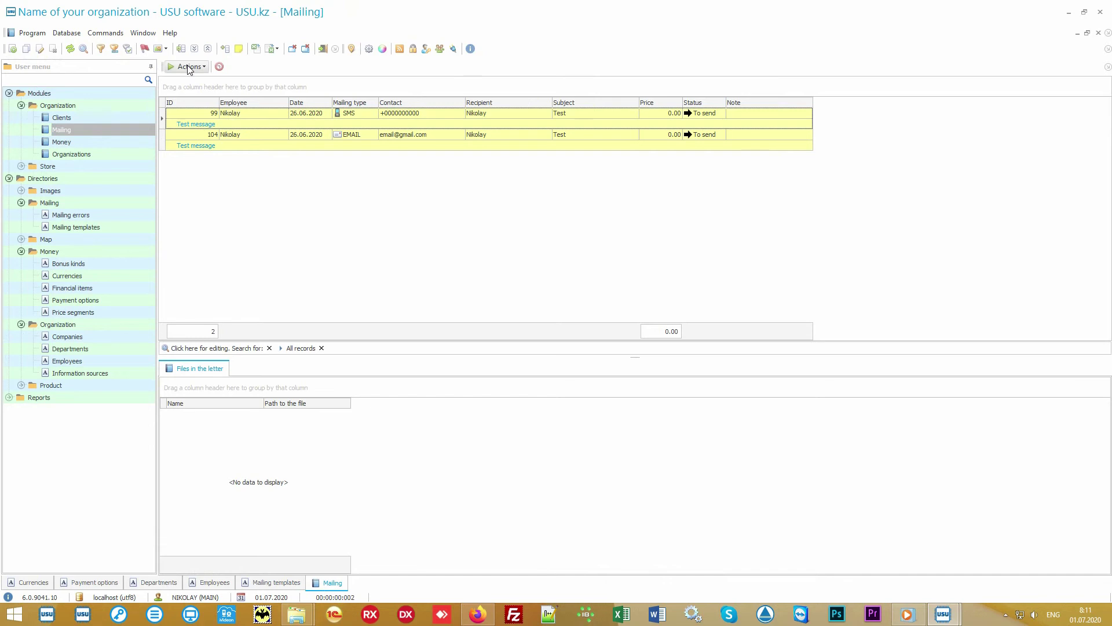
- Review the mailing run options, enabling e-mail, voice call and Viber sending alongside SMS, and exit without starting the mailing
{"action": "left_click", "coordinate": [189, 67]}
{"action": "left_click", "coordinate": [212, 81]}
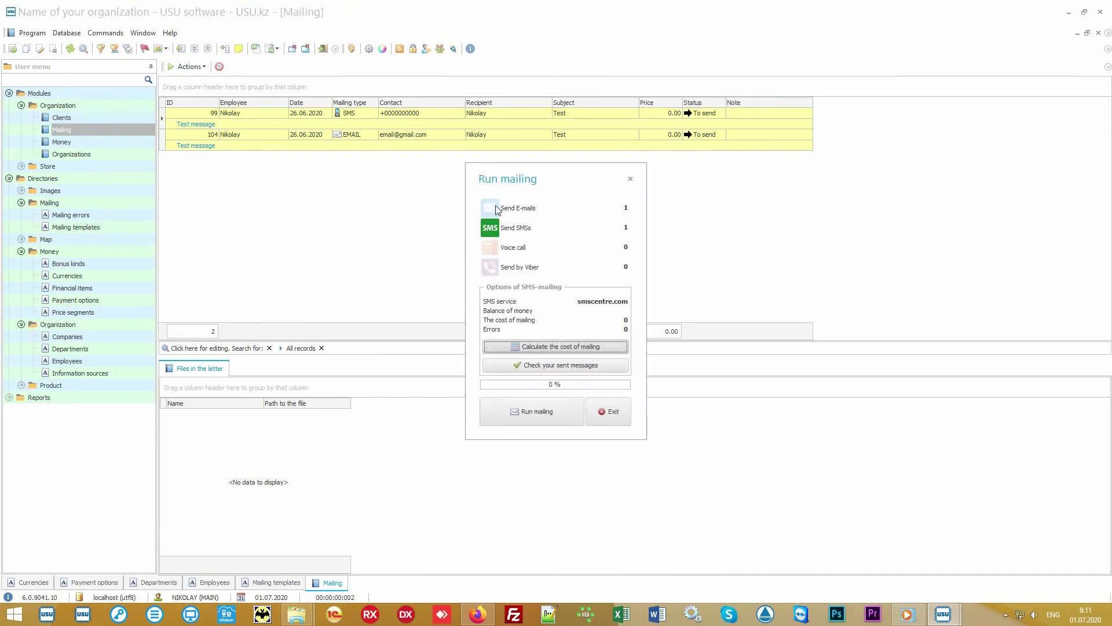
{"action": "left_click", "coordinate": [502, 208]}
{"action": "left_click", "coordinate": [490, 248]}
{"action": "left_click", "coordinate": [490, 267]}
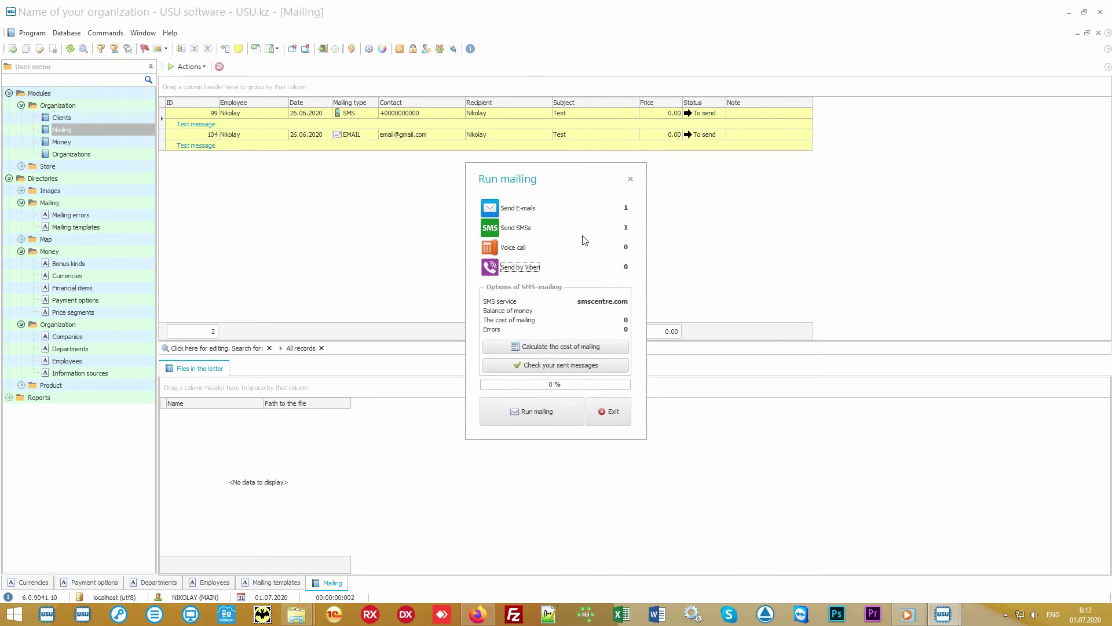
{"action": "left_click", "coordinate": [516, 249]}
{"action": "left_click", "coordinate": [517, 251]}
{"action": "left_click", "coordinate": [518, 253]}
{"action": "left_click", "coordinate": [520, 254]}
{"action": "left_click", "coordinate": [519, 253]}
{"action": "left_click", "coordinate": [614, 411]}
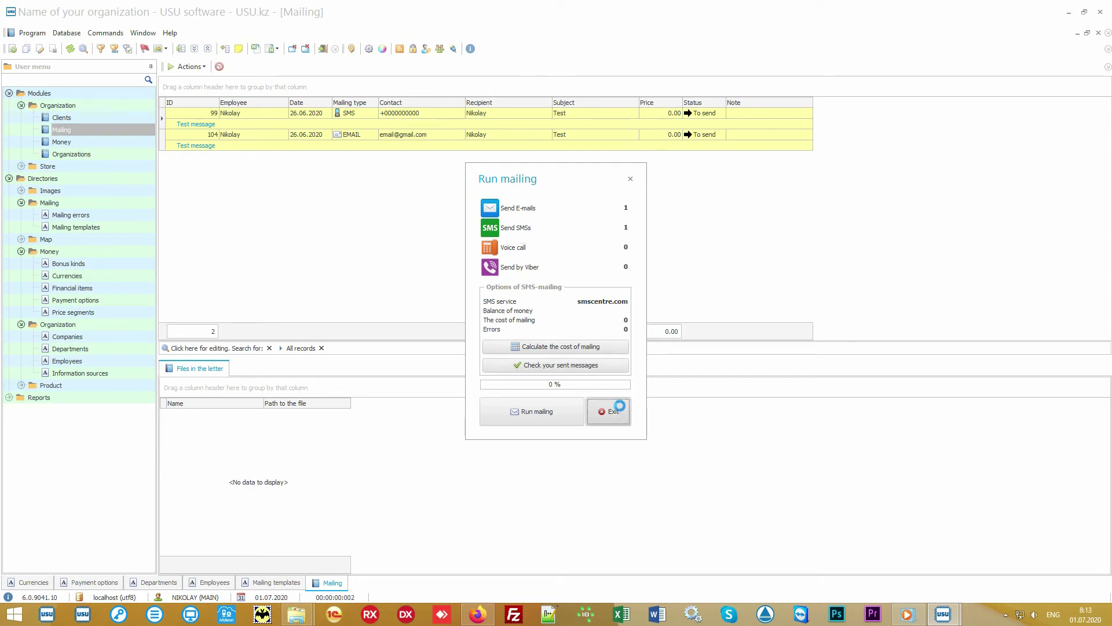
- Examine the SMS and e-mail records waiting in the mailing list
{"action": "left_click", "coordinate": [455, 114]}
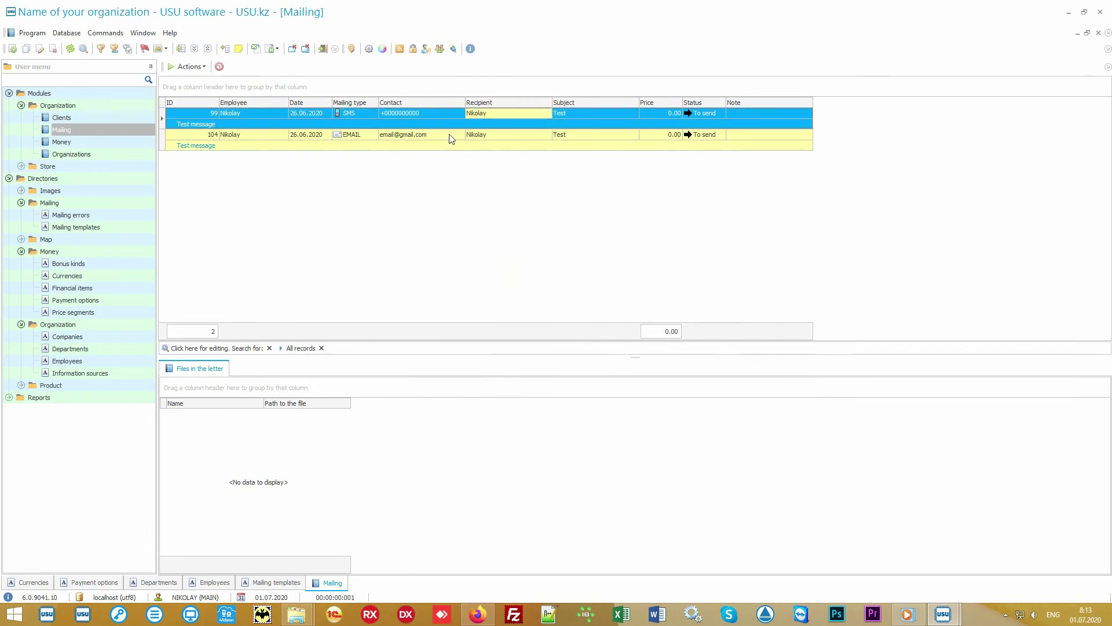
{"action": "left_click", "coordinate": [458, 138]}
{"action": "left_click", "coordinate": [523, 135]}
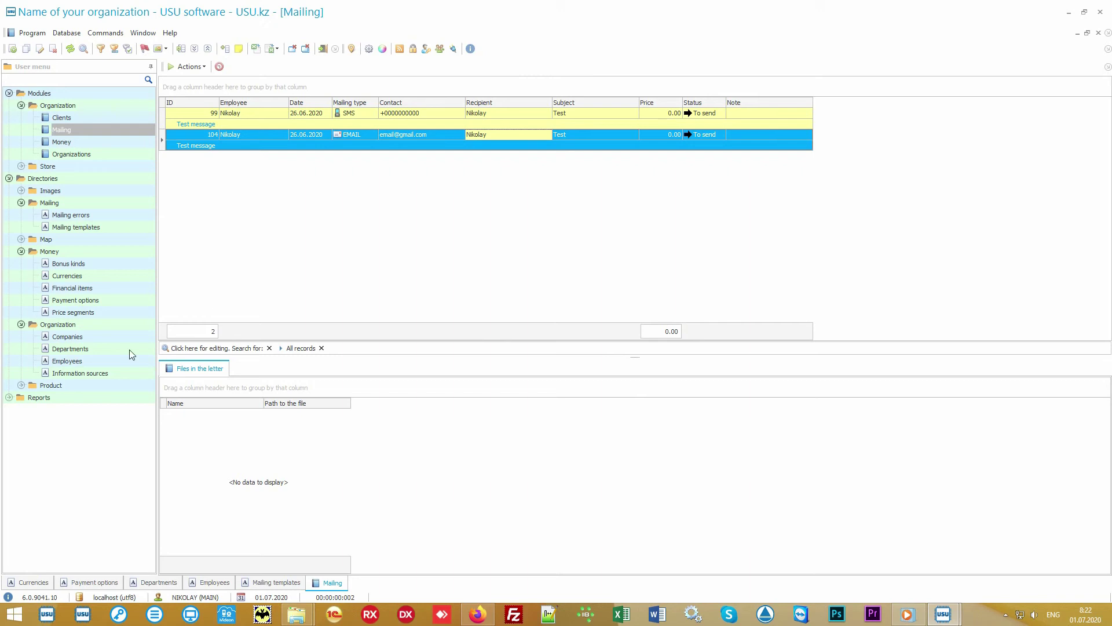
- Open the Product names directory and select the "Some product" record
{"action": "double_click", "coordinate": [89, 384]}
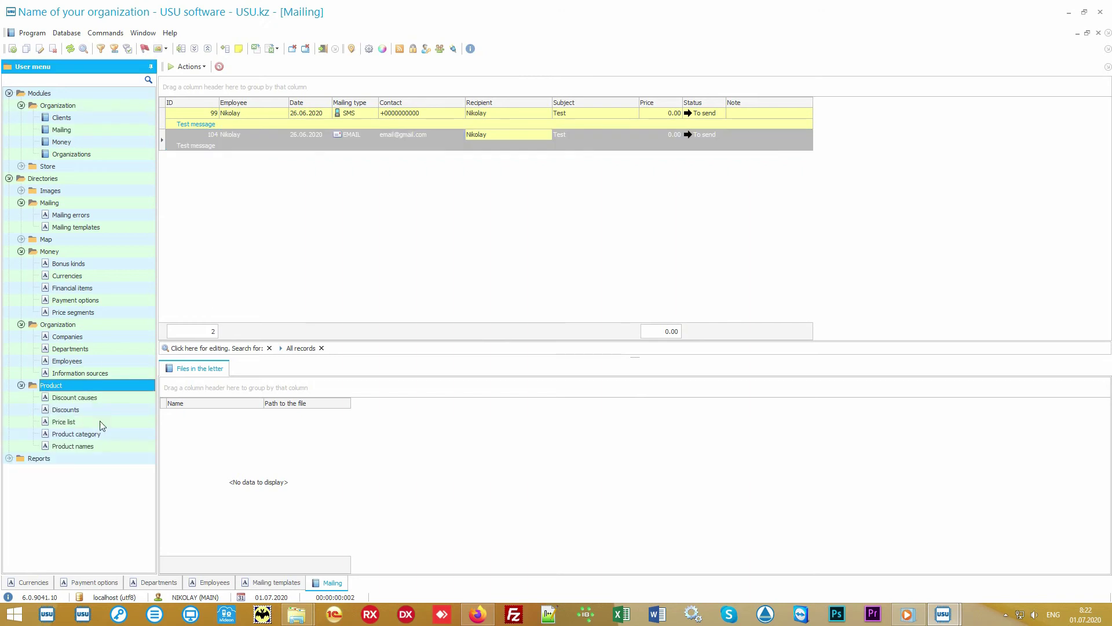
{"action": "double_click", "coordinate": [112, 445]}
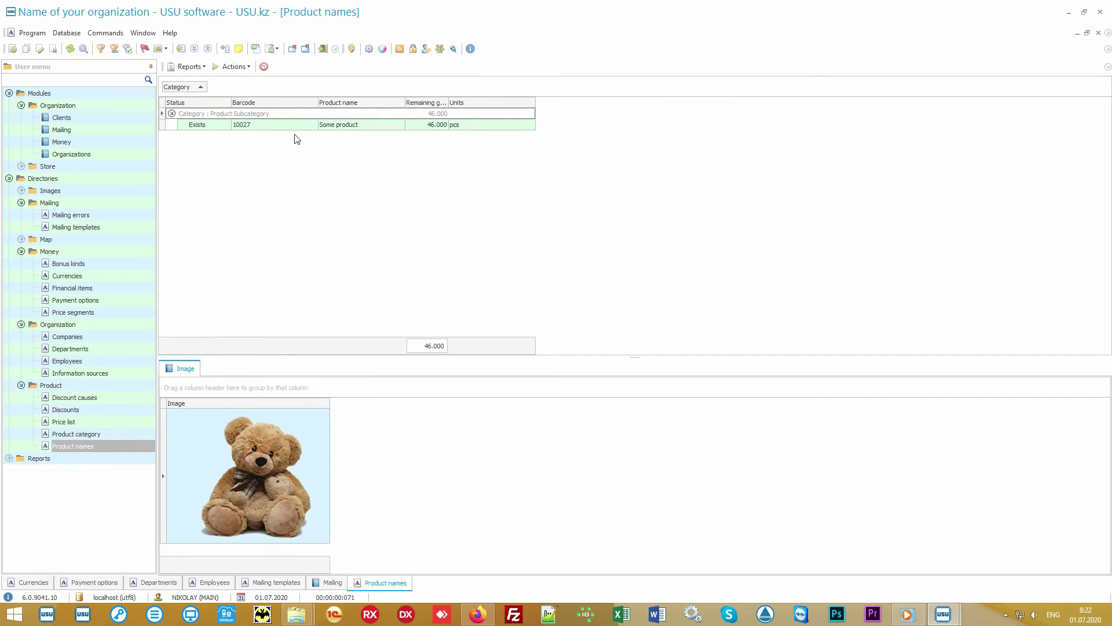
{"action": "left_click", "coordinate": [299, 126]}
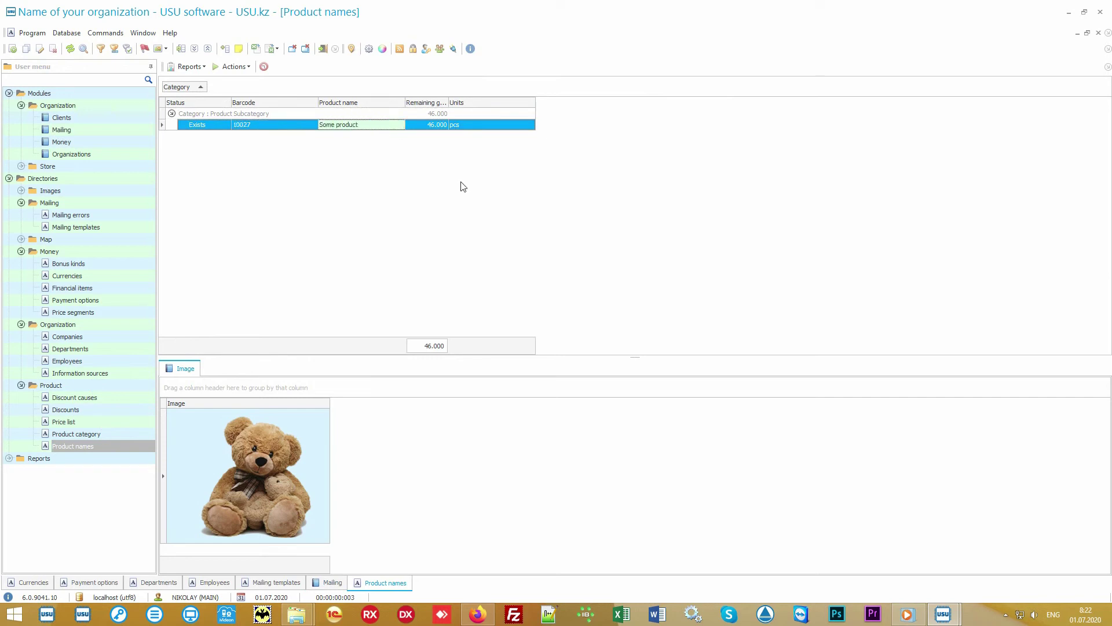
- View the source formats offered by the Import data wizard for Product names, and quit it without importing
{"action": "right_click", "coordinate": [431, 164]}
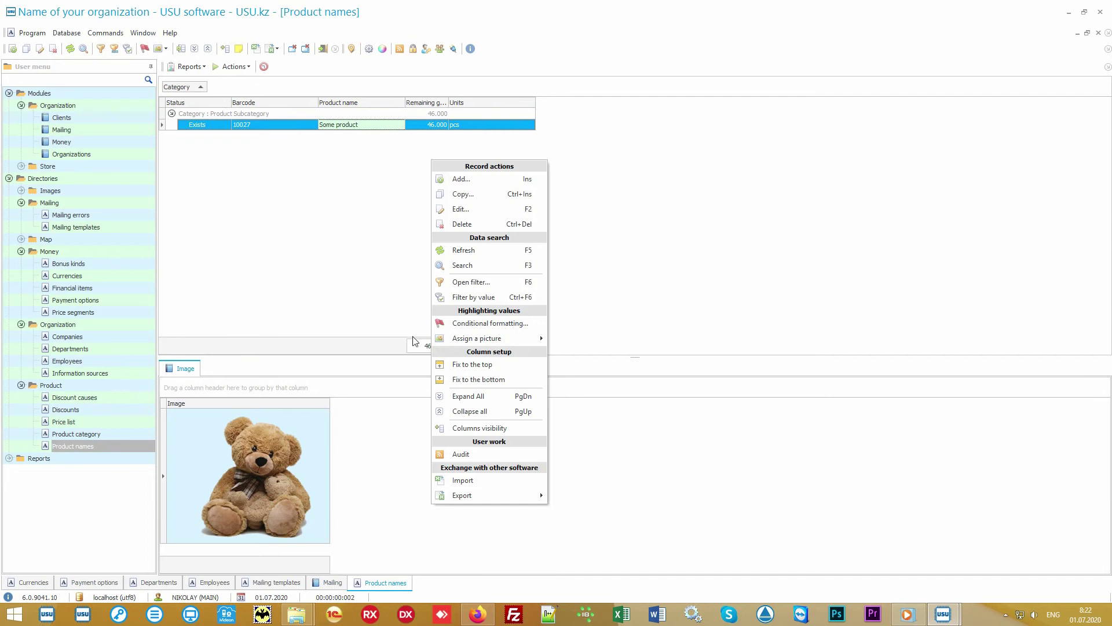
{"action": "left_click", "coordinate": [498, 481]}
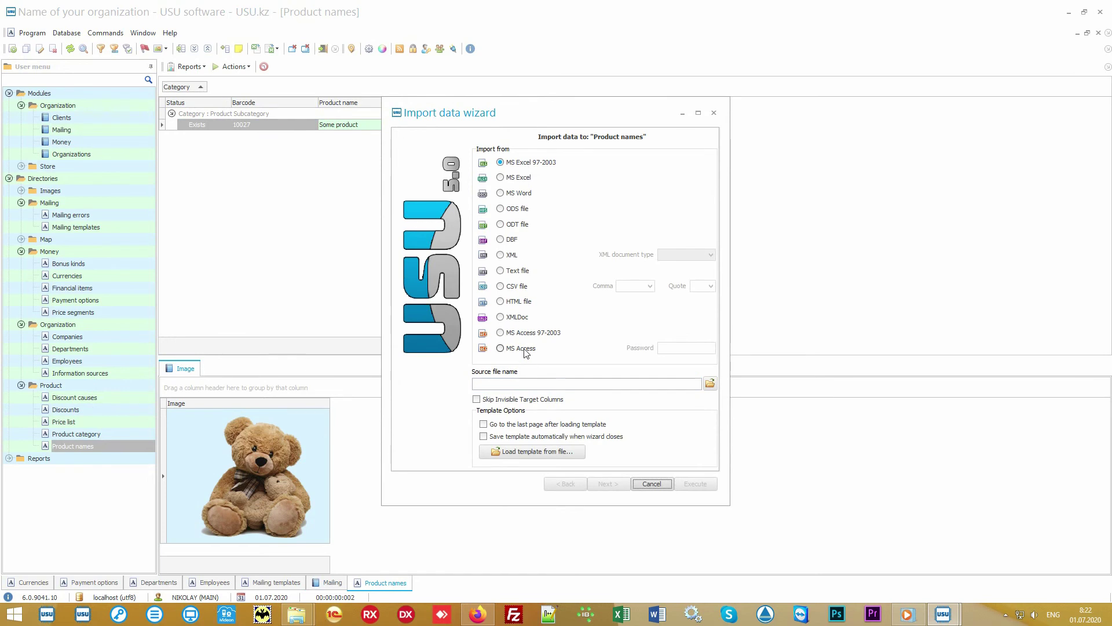
{"action": "left_click", "coordinate": [656, 486]}
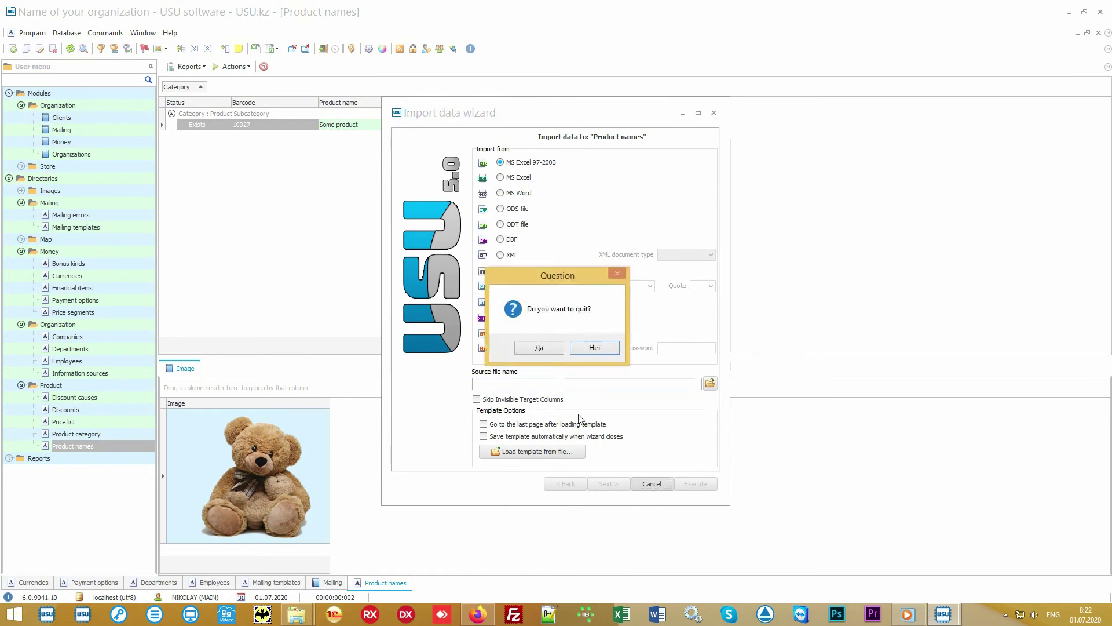
{"action": "left_click", "coordinate": [551, 350]}
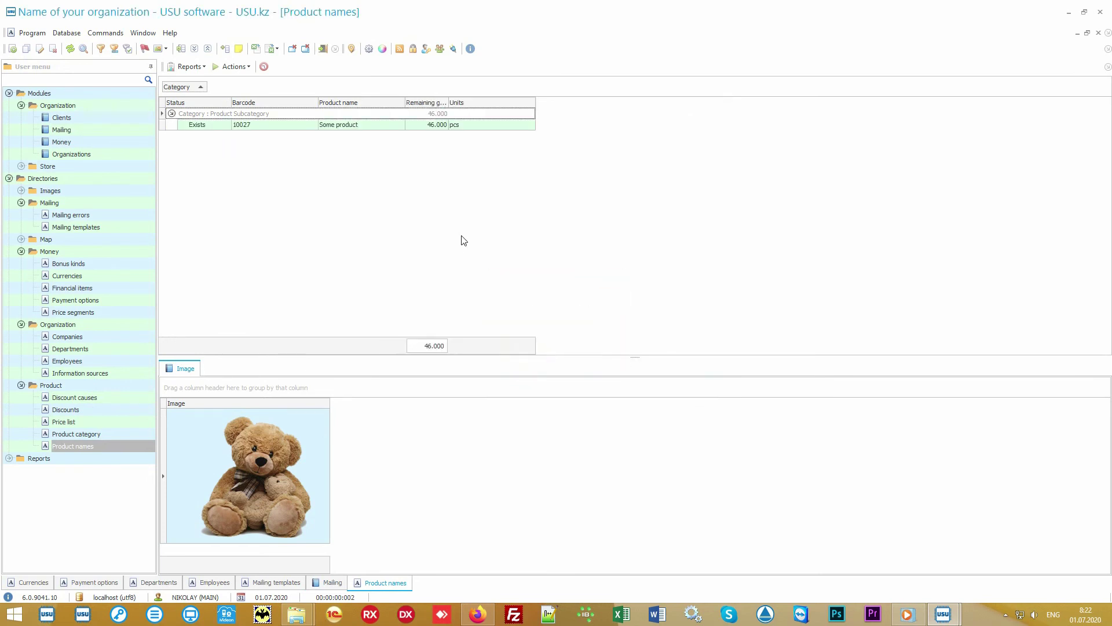
- Open Product names.xlsx in Excel and examine its product columns from Product Category through Selling price
{"action": "left_click", "coordinate": [1068, 12]}
{"action": "double_click", "coordinate": [550, 324]}
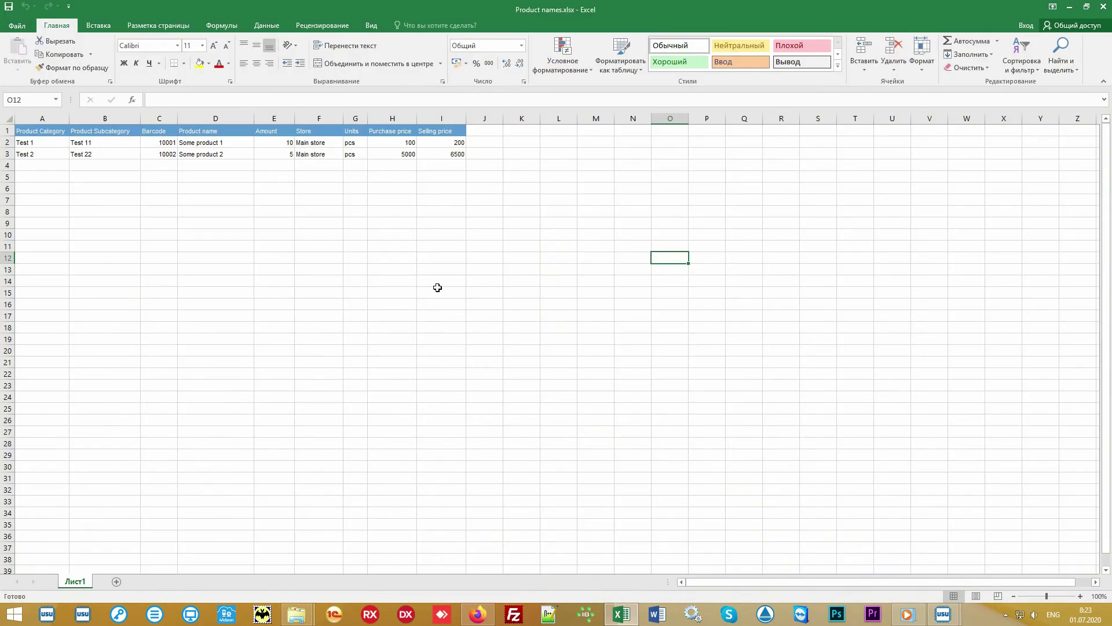
{"action": "left_click_drag", "start_coordinate": [444, 154], "coordinate": [45, 121]}
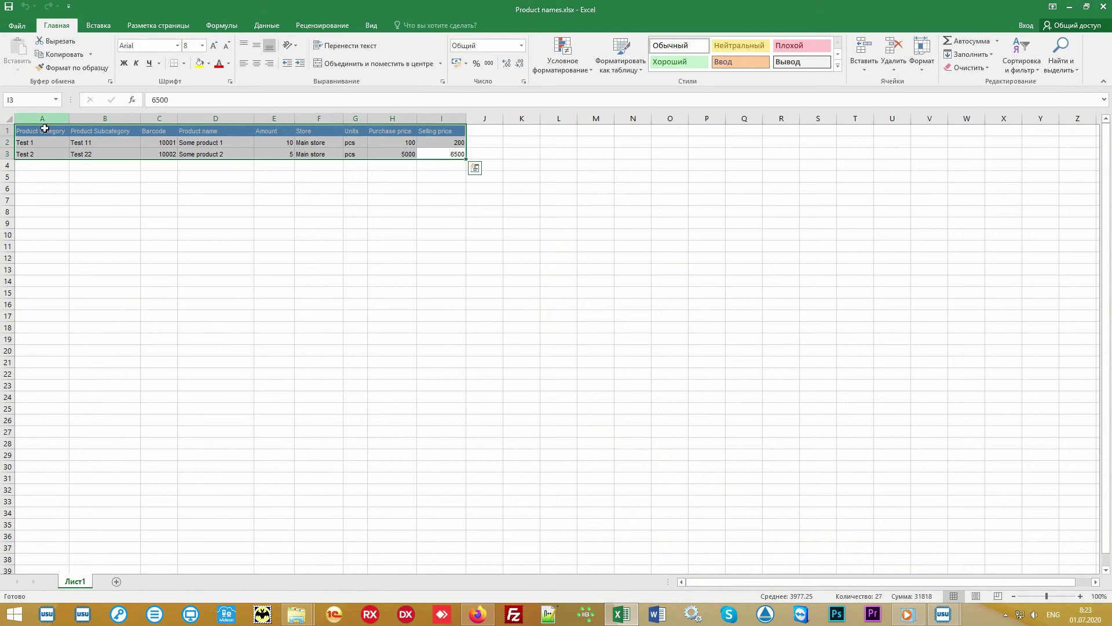
{"action": "left_click", "coordinate": [36, 118]}
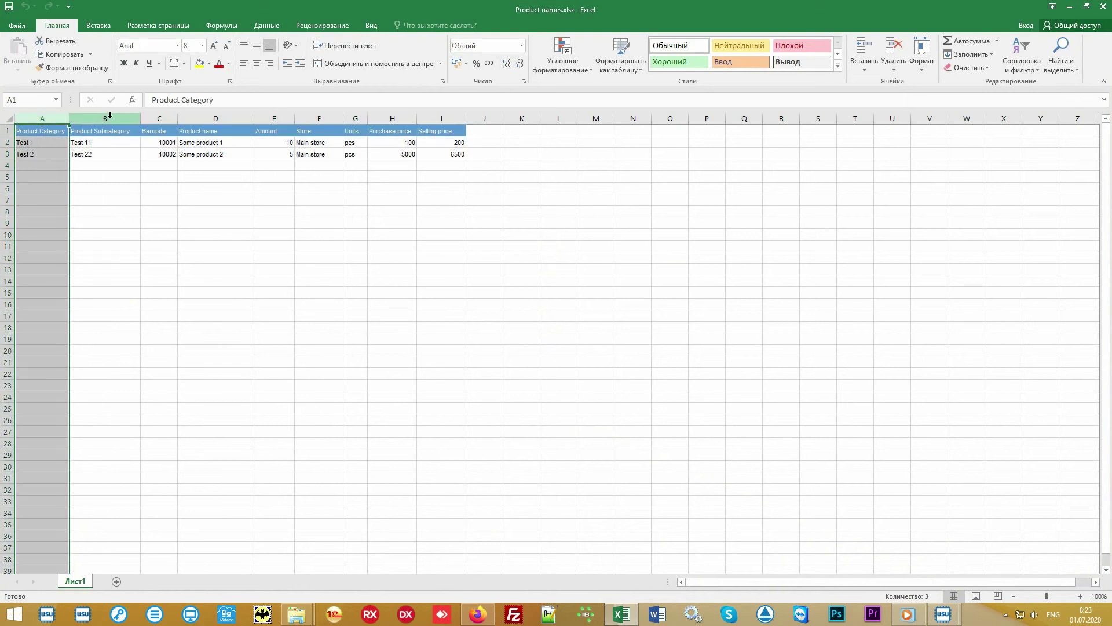
{"action": "left_click", "coordinate": [110, 118]}
{"action": "left_click", "coordinate": [158, 119]}
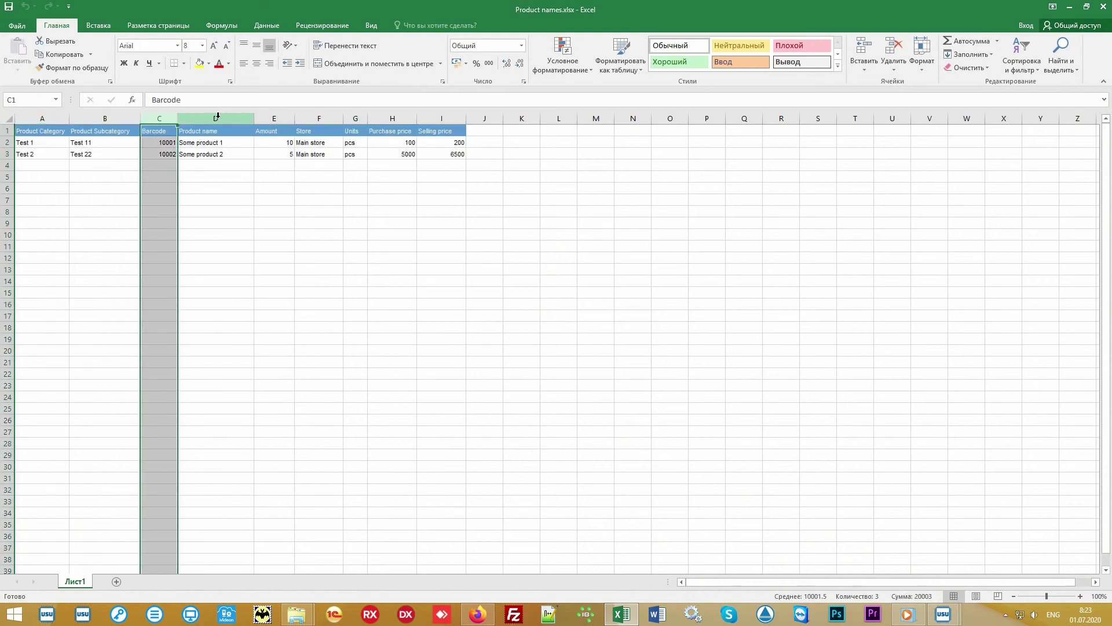
{"action": "left_click_drag", "start_coordinate": [218, 119], "coordinate": [464, 119]}
{"action": "left_click", "coordinate": [539, 237]}
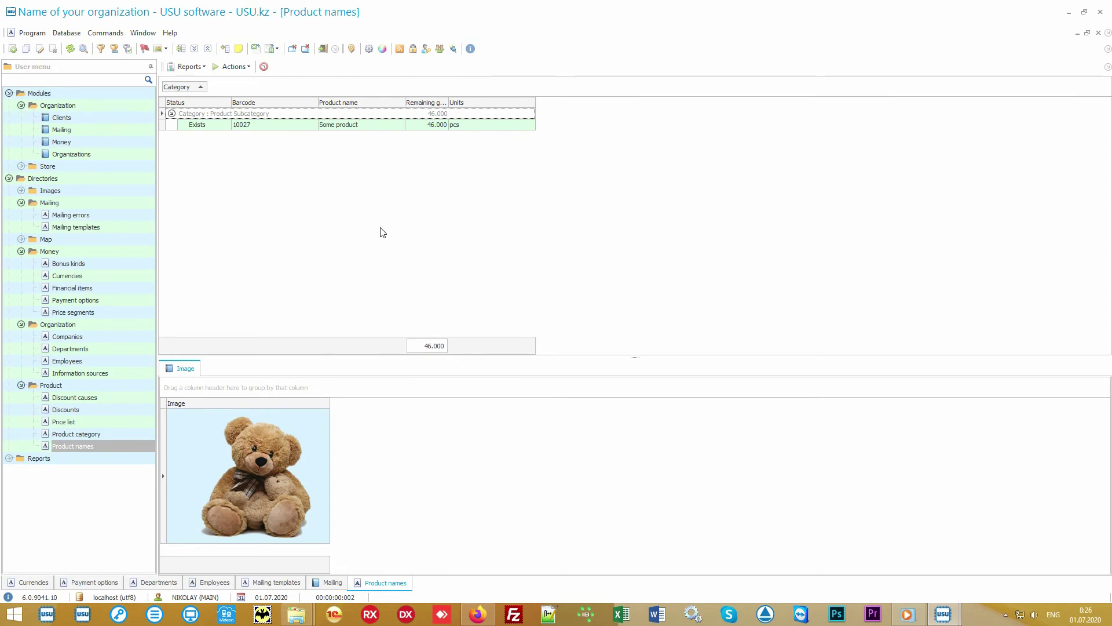
- Open the store's Product module in USU and inspect the Main store receipt and its "Some product" line
{"action": "left_click", "coordinate": [96, 167]}
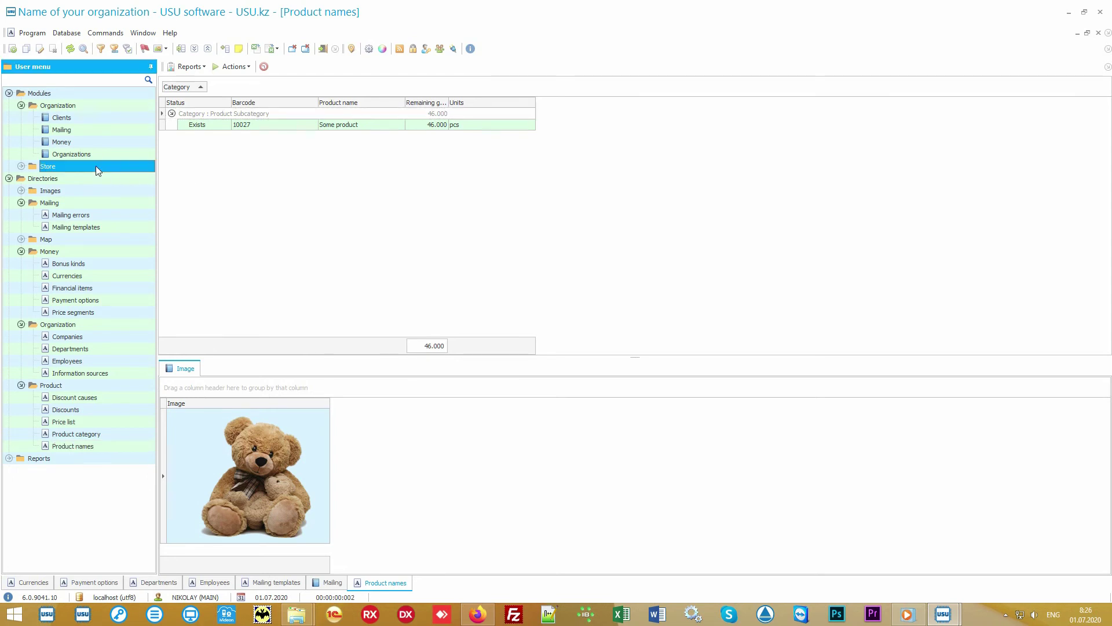
{"action": "double_click", "coordinate": [95, 166]}
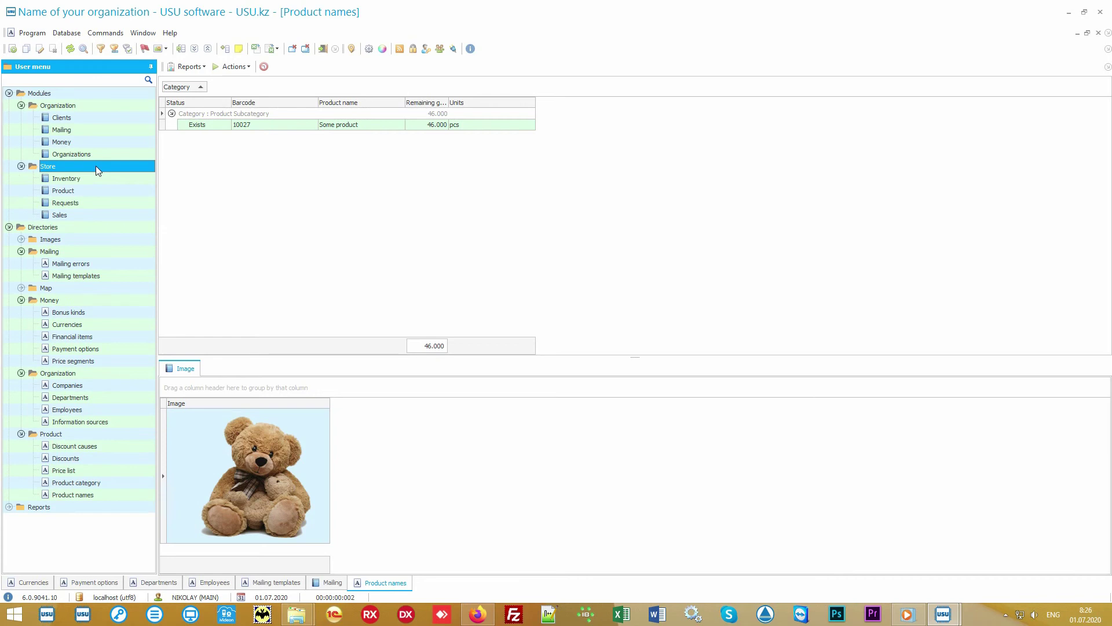
{"action": "double_click", "coordinate": [105, 190]}
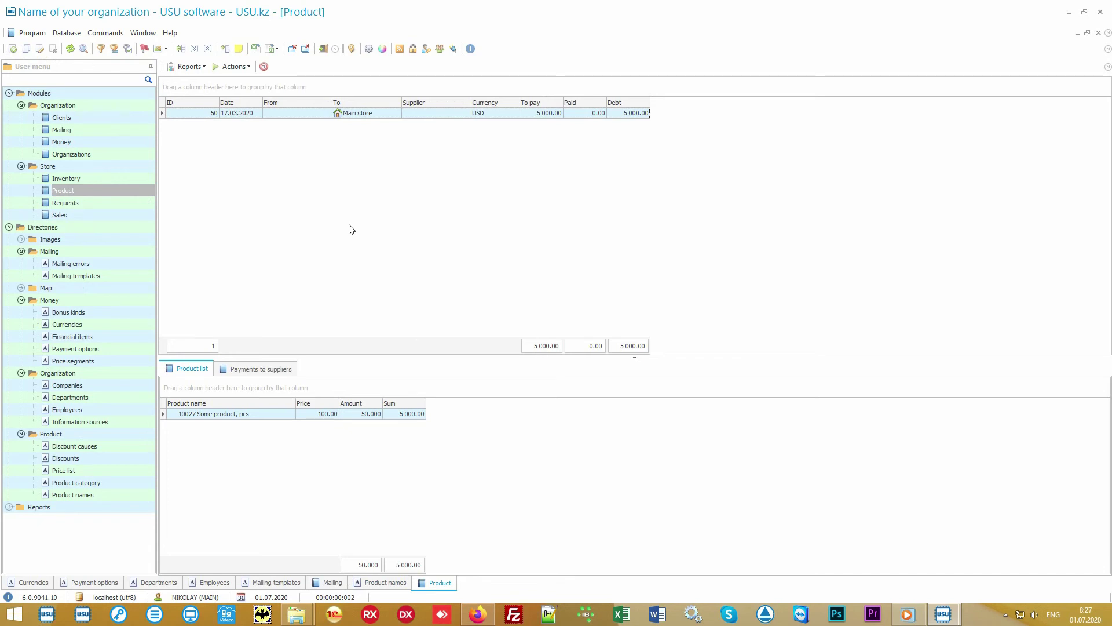
{"action": "left_click", "coordinate": [384, 116]}
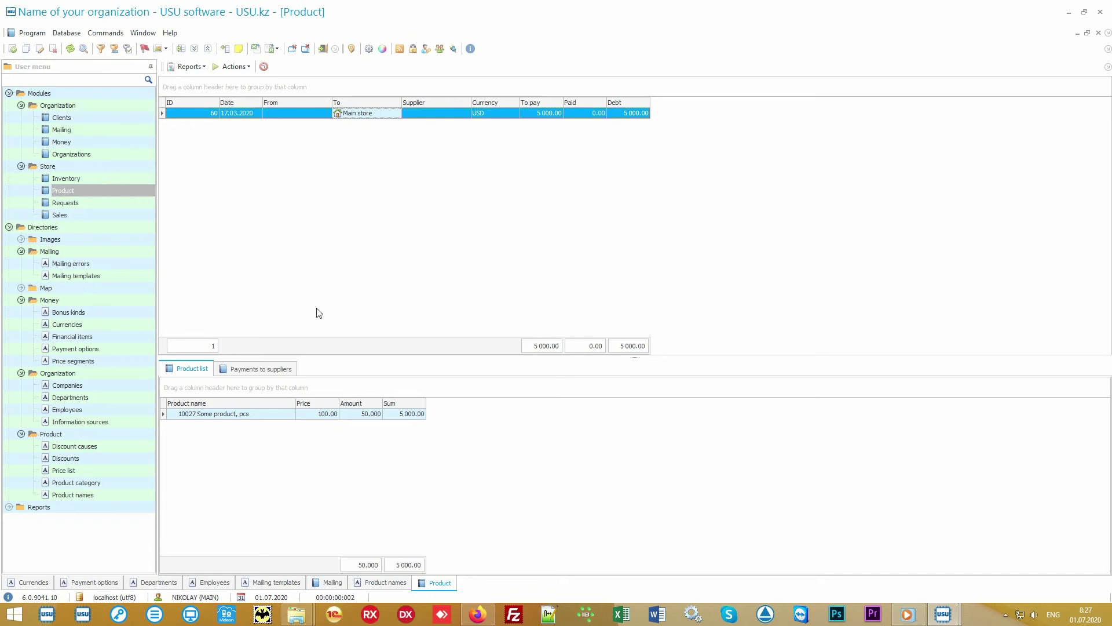
{"action": "left_click", "coordinate": [261, 414]}
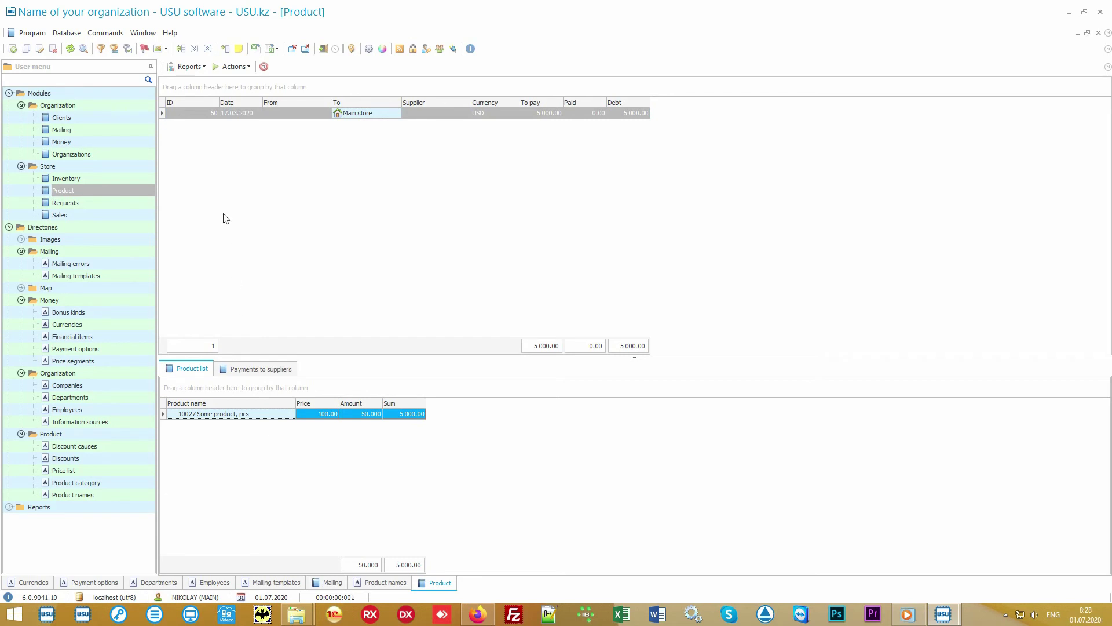
- Generate the Label set report for the Main store receipt, view the barcode labels and close the report
{"action": "left_click", "coordinate": [201, 68]}
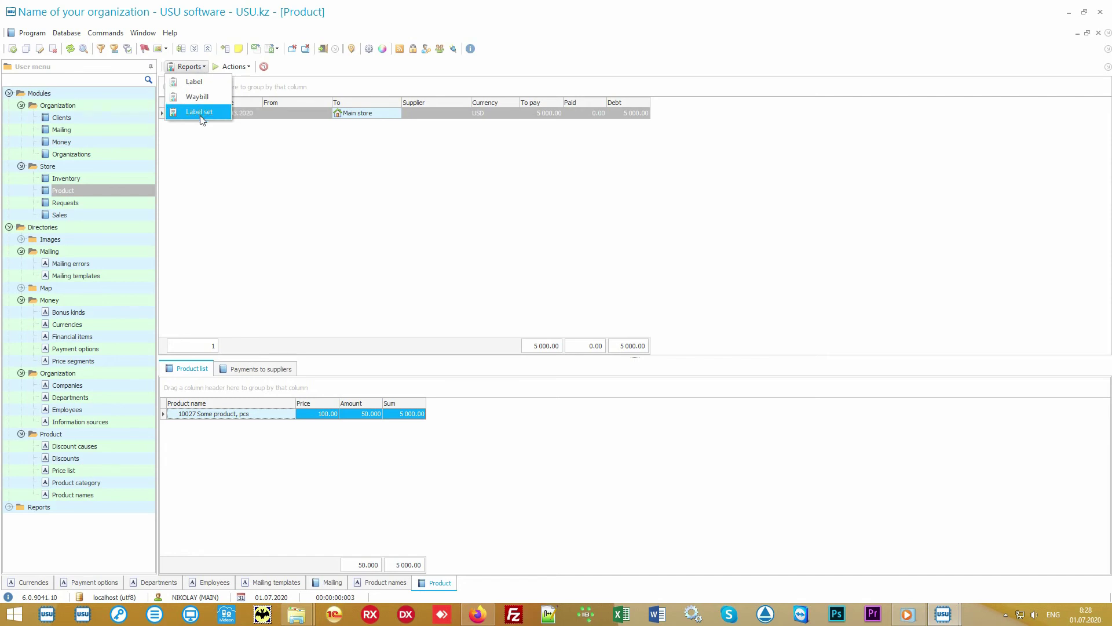
{"action": "left_click", "coordinate": [219, 113]}
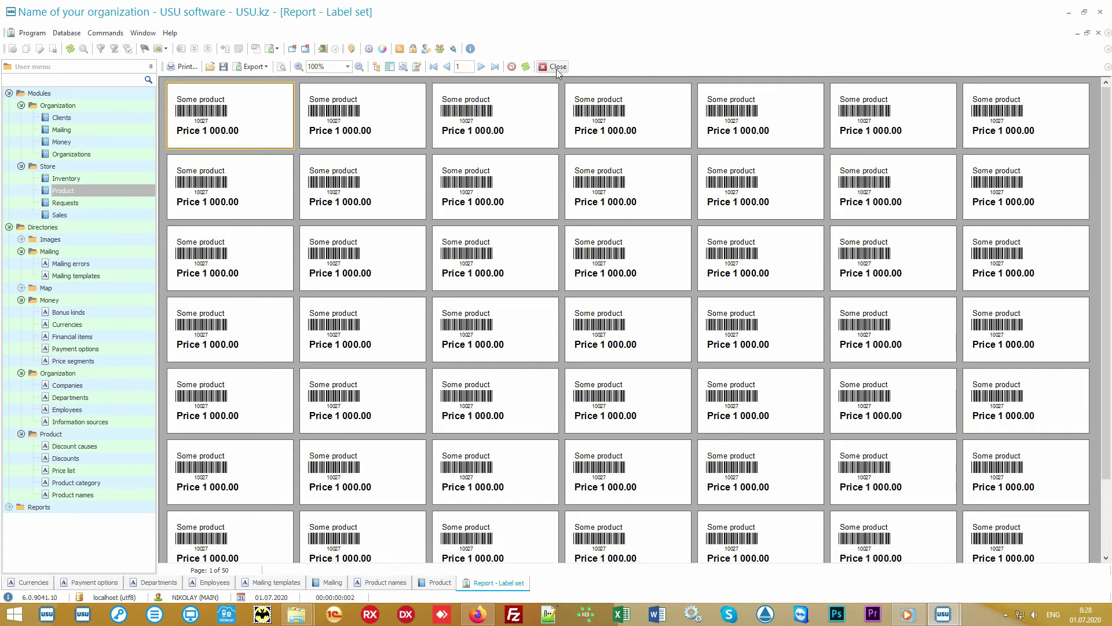
{"action": "left_click", "coordinate": [558, 67]}
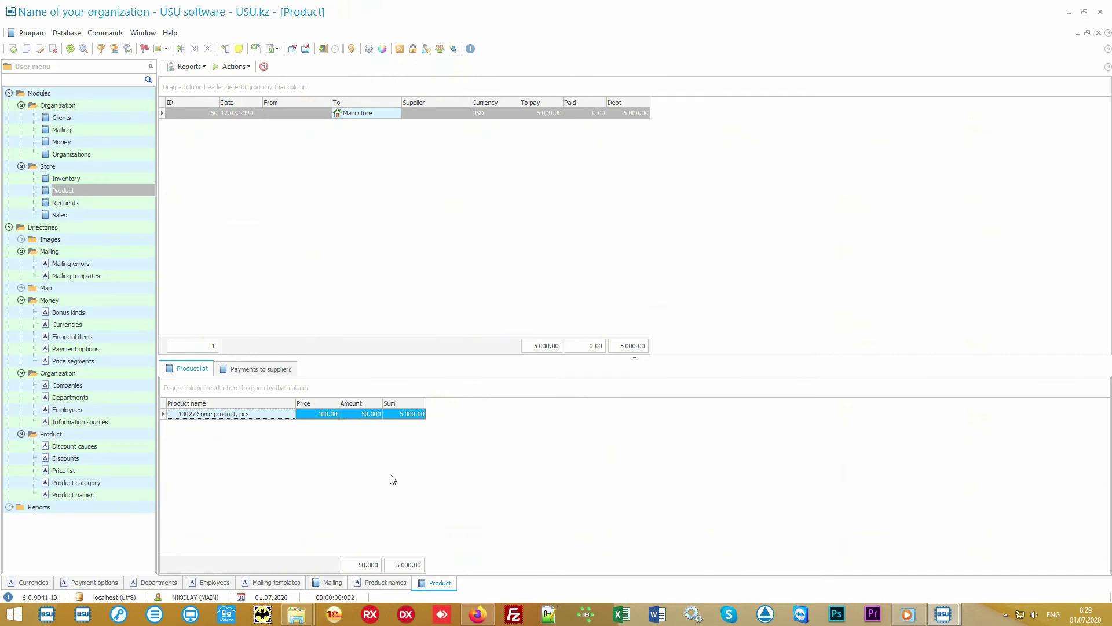
- Generate the Records report for "Some product" in Product names, view it enlarged and close it
{"action": "left_click", "coordinate": [113, 497]}
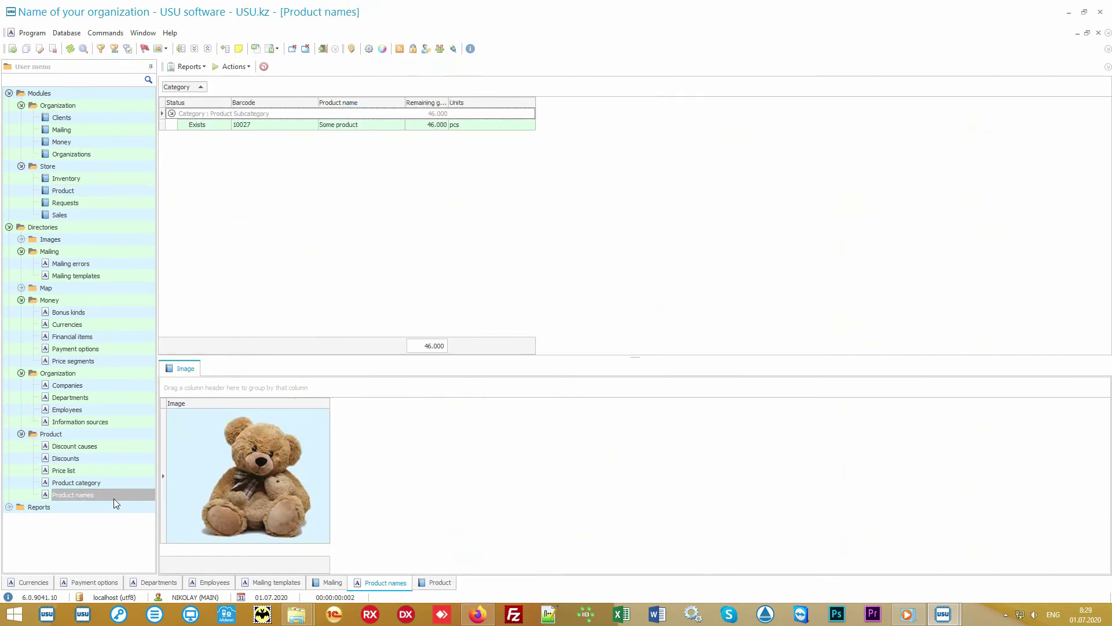
{"action": "left_click", "coordinate": [359, 125]}
{"action": "left_click", "coordinate": [191, 67]}
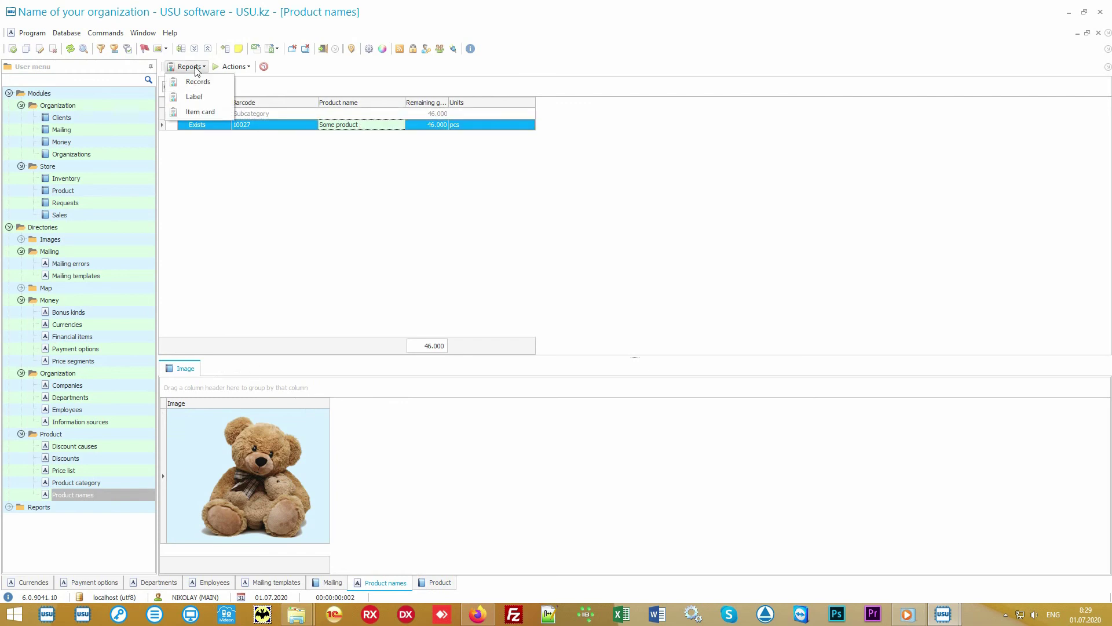
{"action": "left_click", "coordinate": [218, 82]}
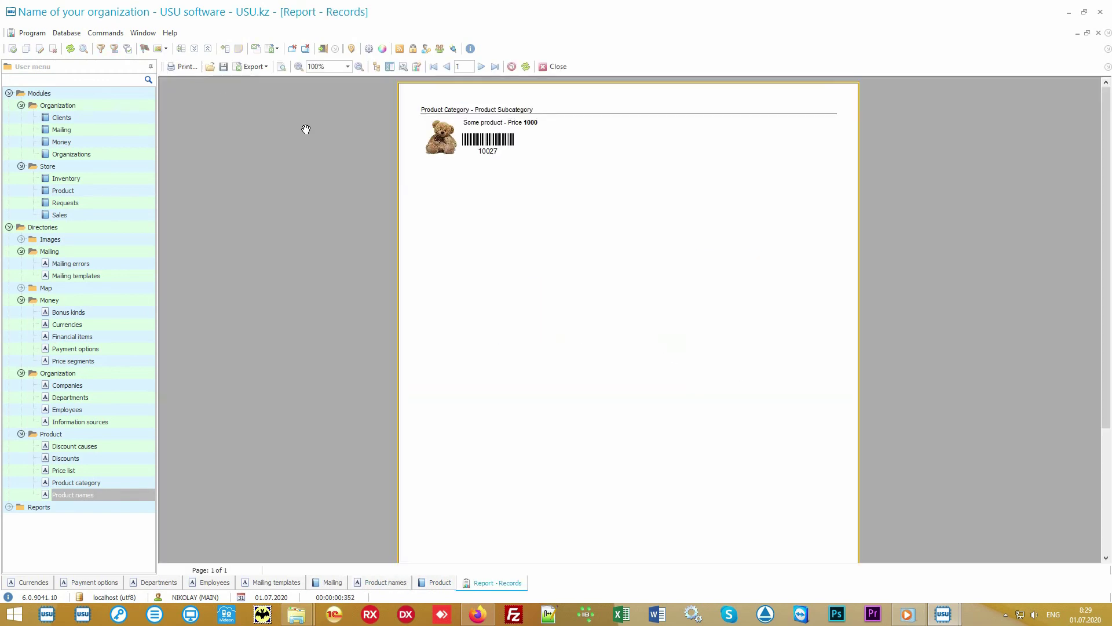
{"action": "scroll", "coordinate": [536, 227], "scroll_direction": "up", "scroll_amount": 3}
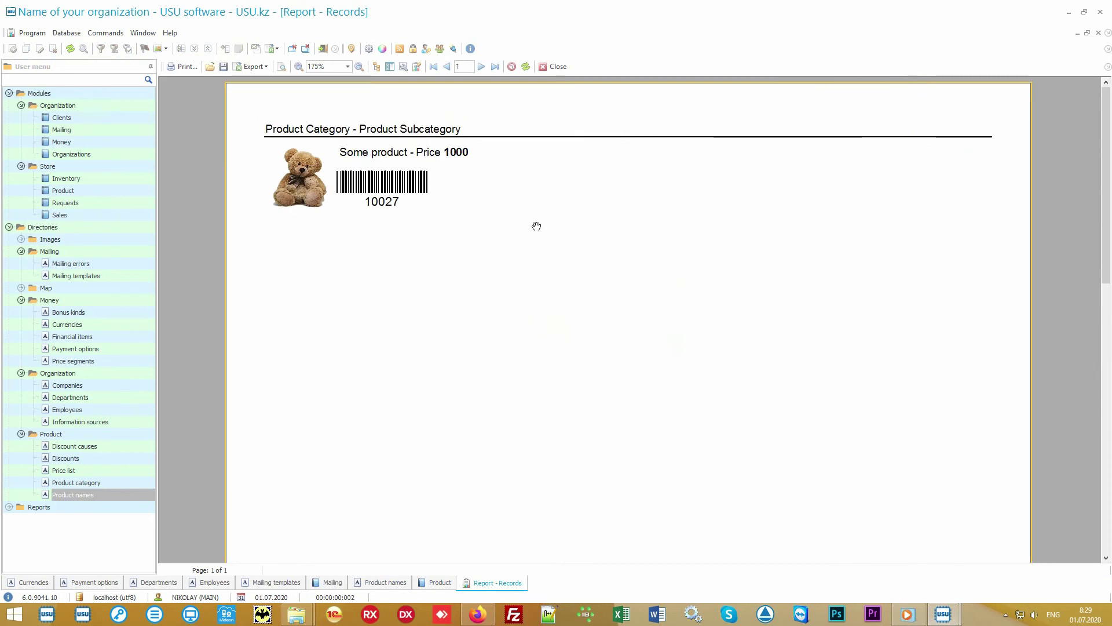
{"action": "left_click", "coordinate": [550, 67]}
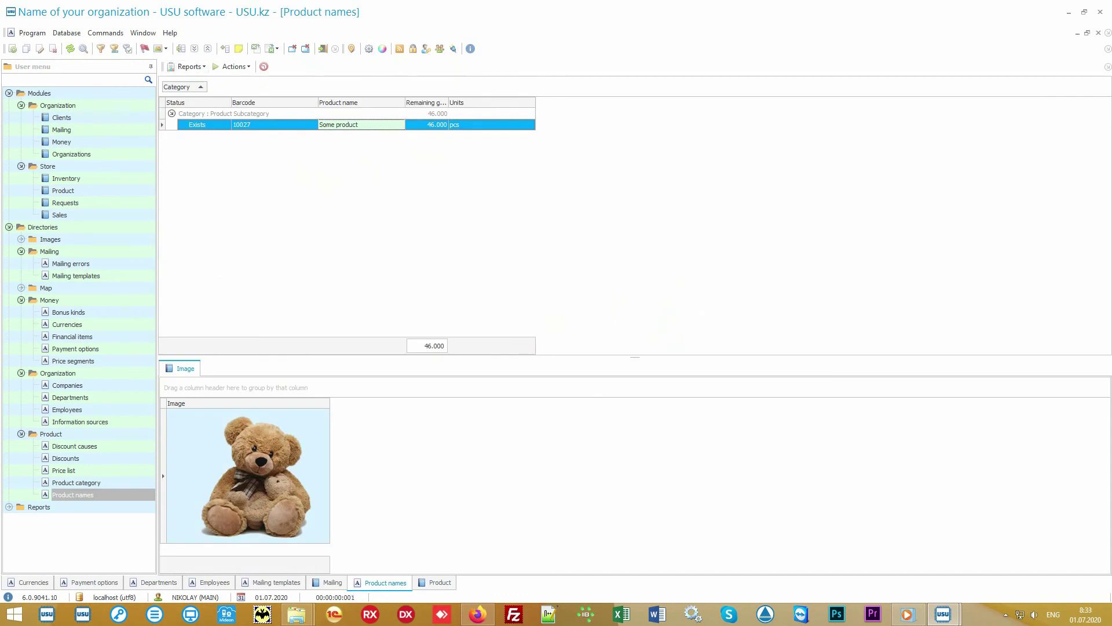
- Return to the store's Product module and compare the Main store receipt with the transfer from Main store to Branch 1
{"action": "left_click", "coordinate": [131, 193]}
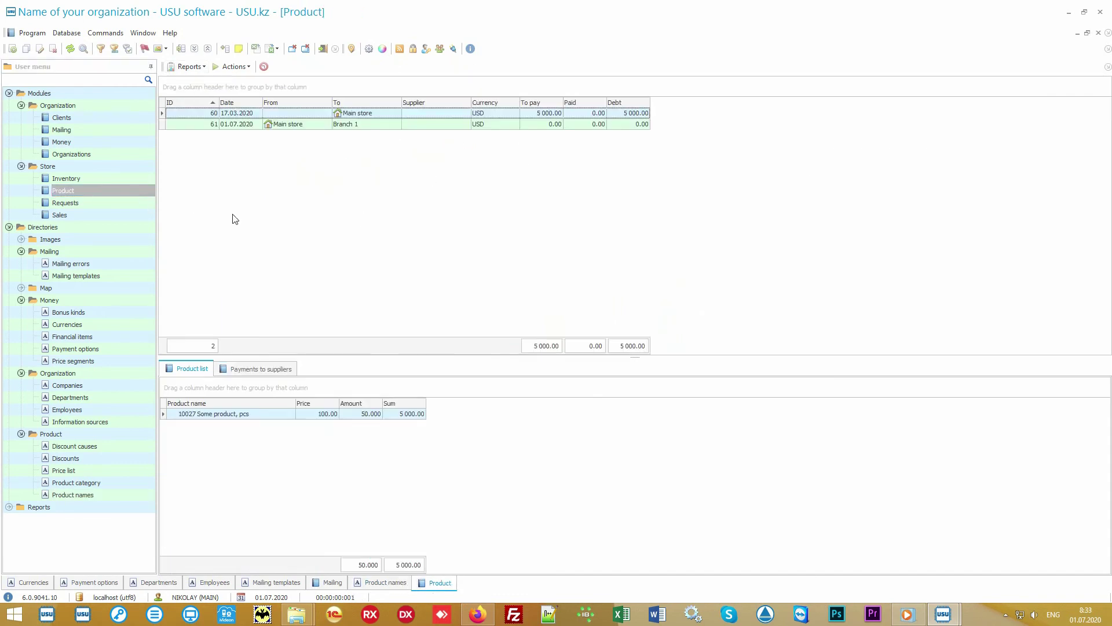
{"action": "left_click", "coordinate": [382, 115]}
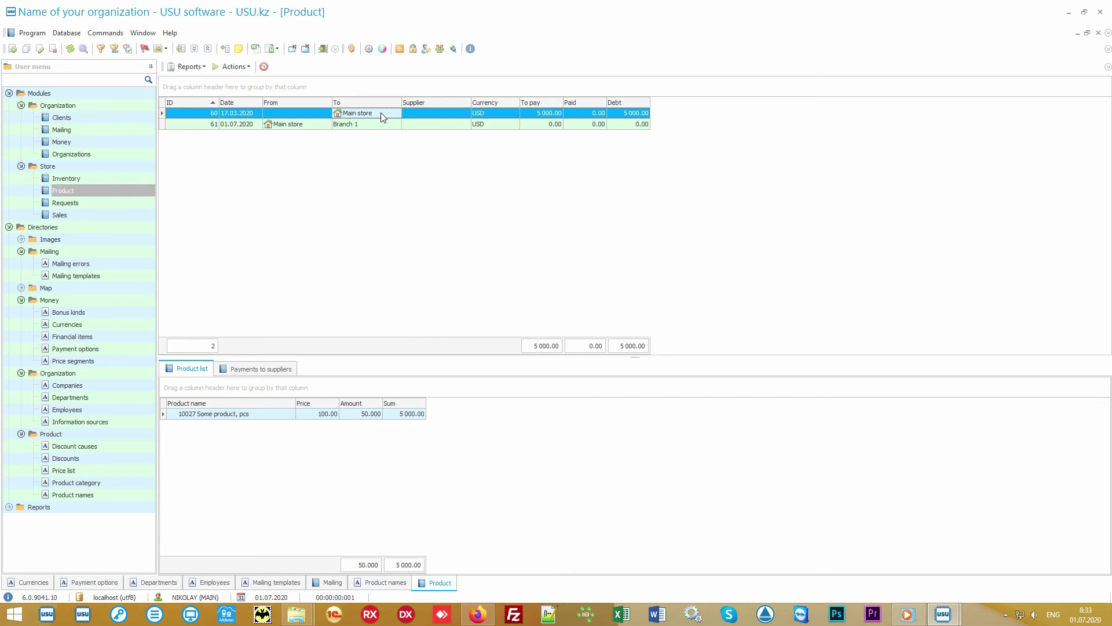
{"action": "left_click", "coordinate": [308, 127]}
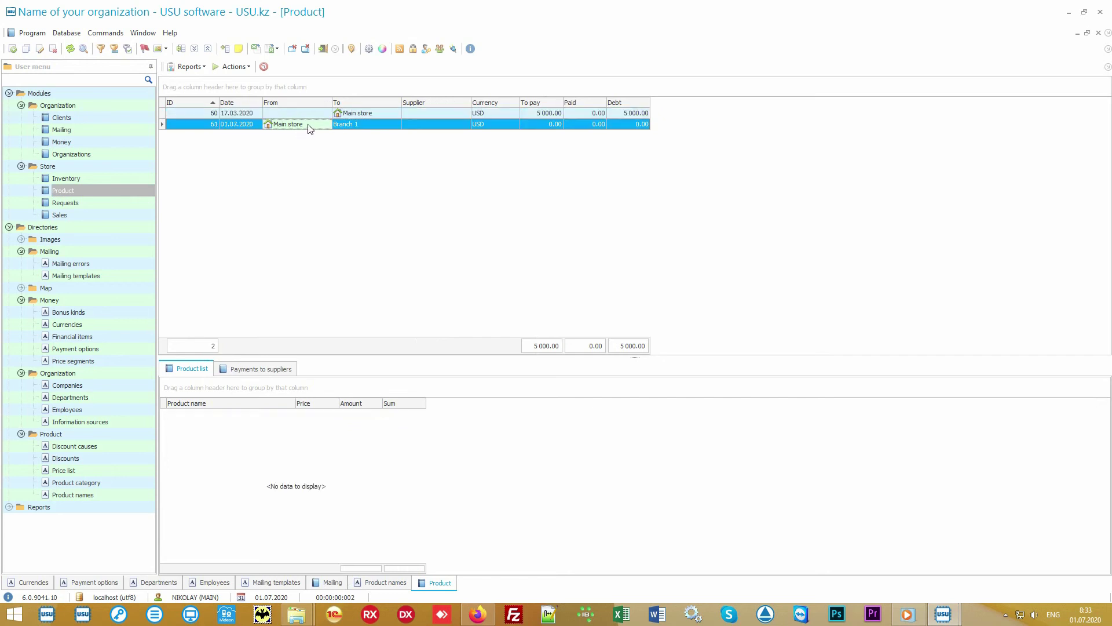
{"action": "left_click", "coordinate": [364, 124]}
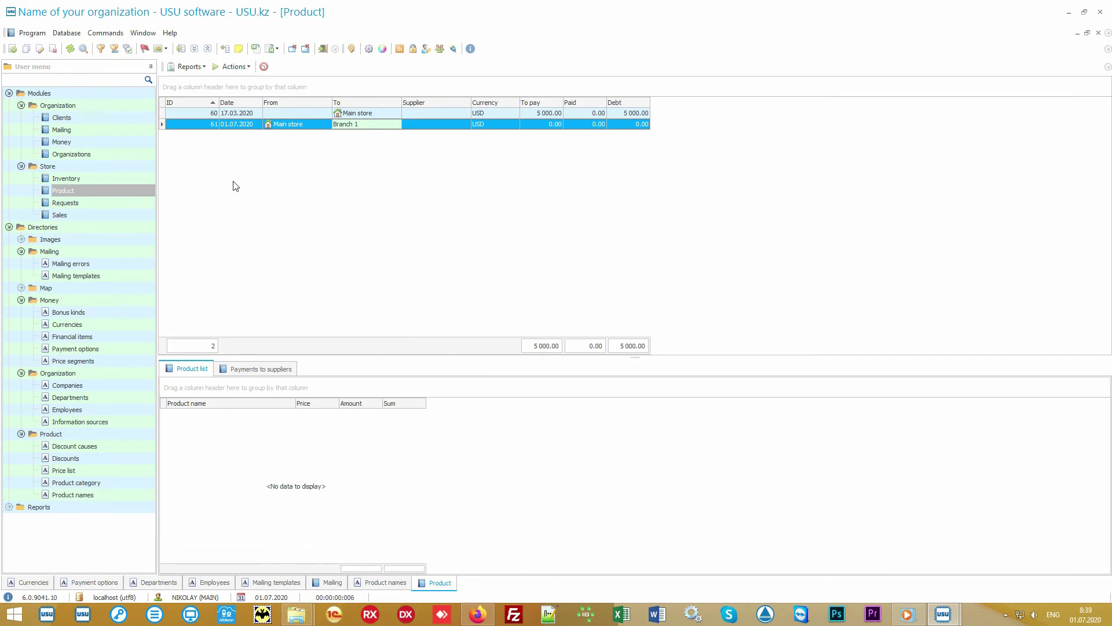
- Open the store's Sales module, review its search criteria and list the sales with a sell date from 01.07.2020
{"action": "left_click", "coordinate": [110, 215]}
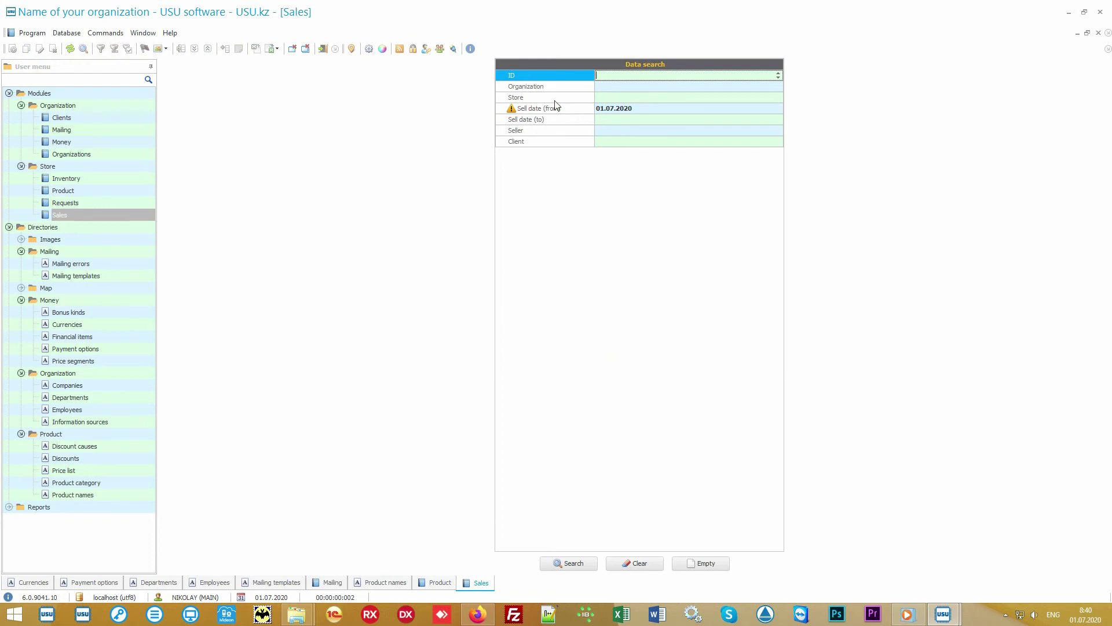
{"action": "key", "text": "Down"}
{"action": "key", "text": "Down"}
{"action": "key", "text": "Down"}
{"action": "key", "text": "Down"}
{"action": "key", "text": "Down"}
{"action": "key", "text": "Down"}
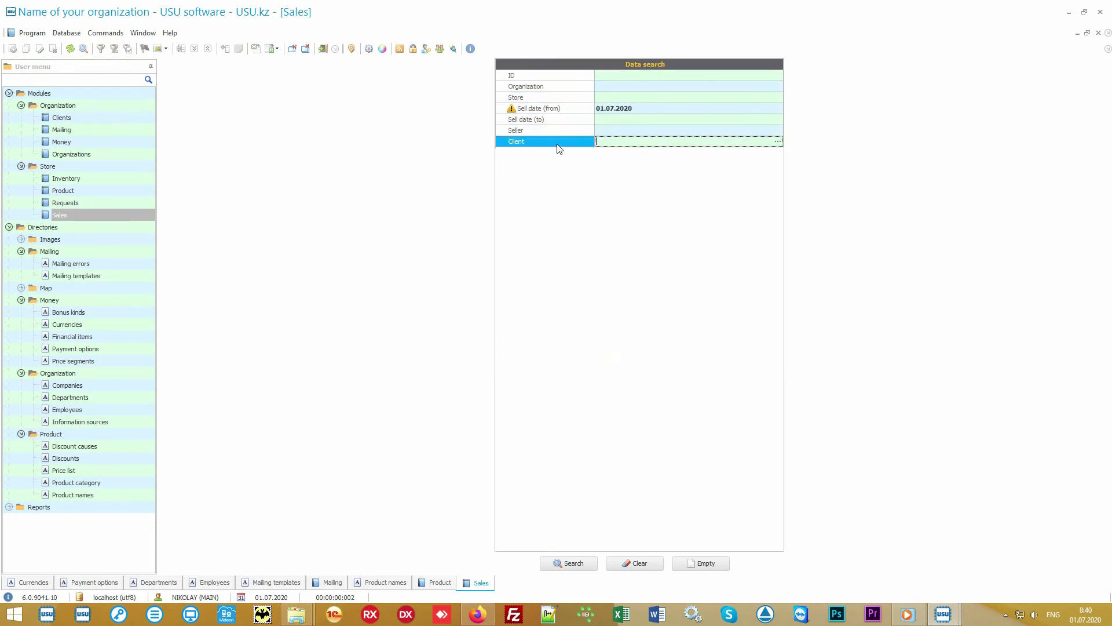
{"action": "left_click_drag", "start_coordinate": [557, 144], "coordinate": [556, 74]}
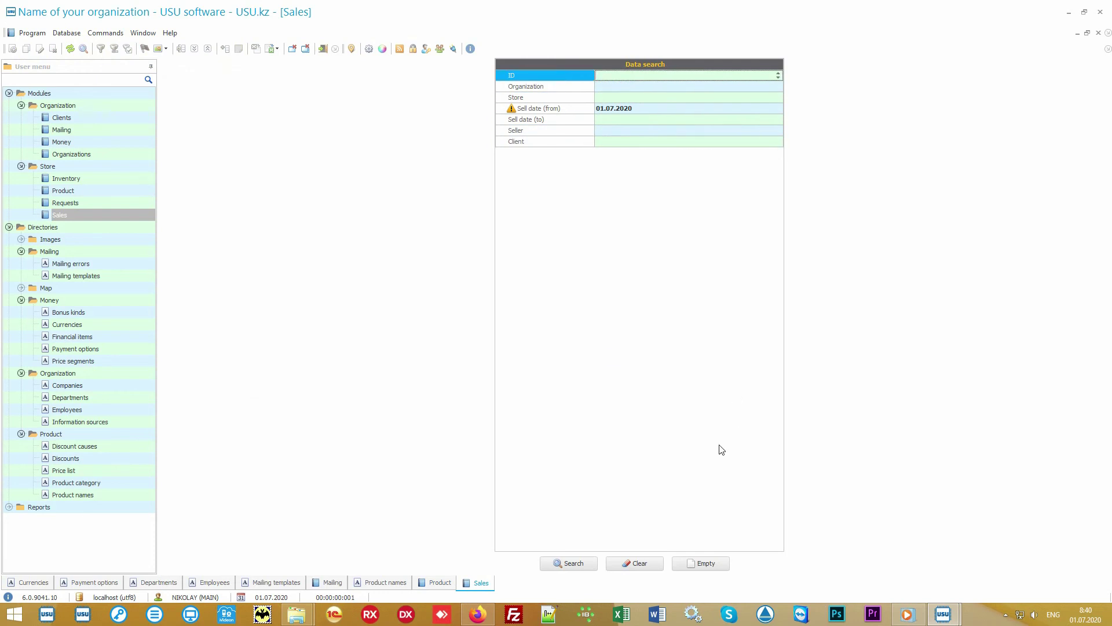
{"action": "left_click", "coordinate": [645, 565]}
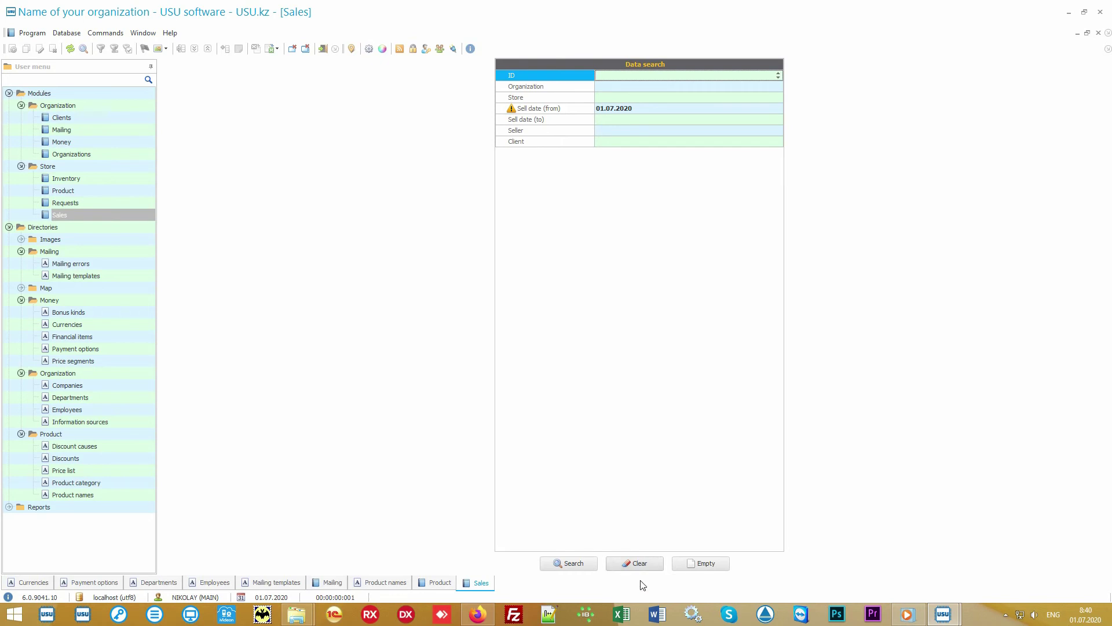
{"action": "left_click", "coordinate": [579, 569]}
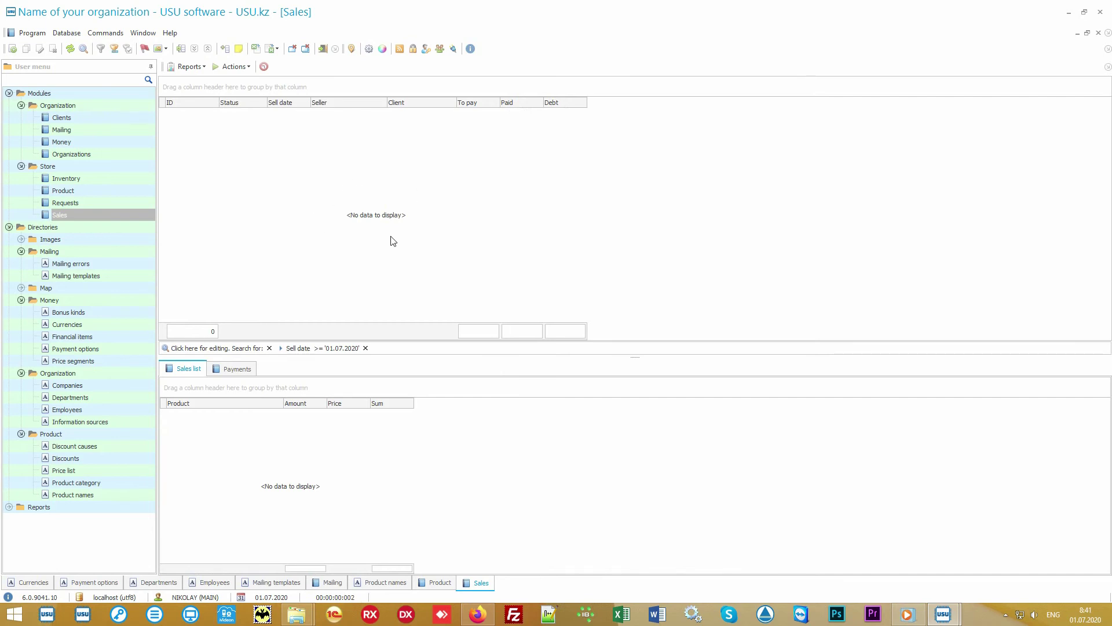
- Start a new sale with the Sell action and choose the client by entering the client's card number
{"action": "left_click", "coordinate": [235, 68]}
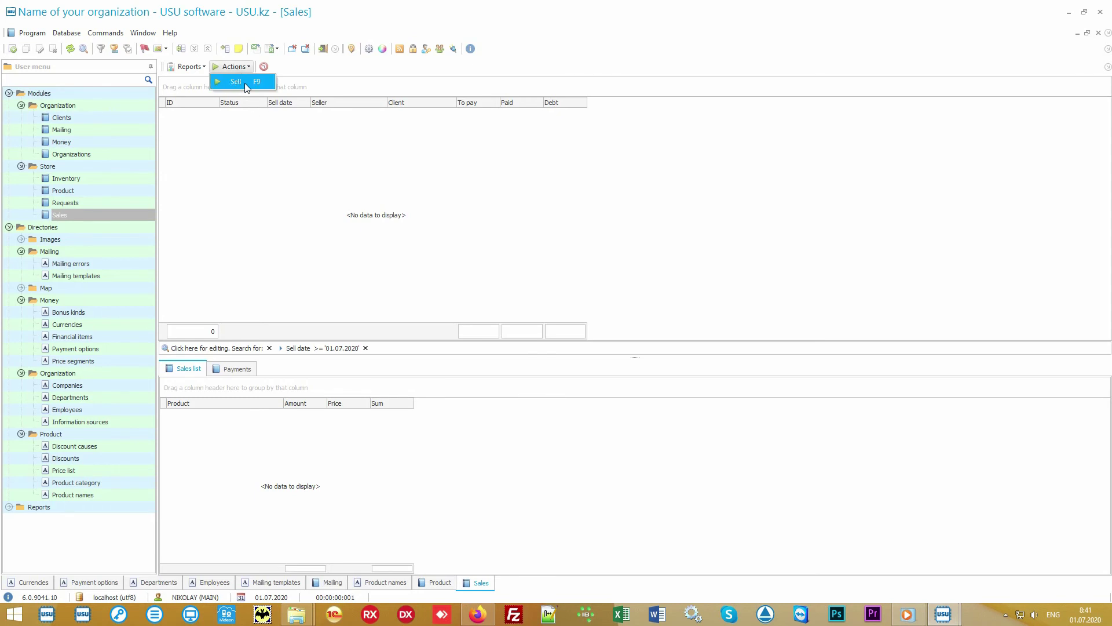
{"action": "left_click", "coordinate": [245, 82]}
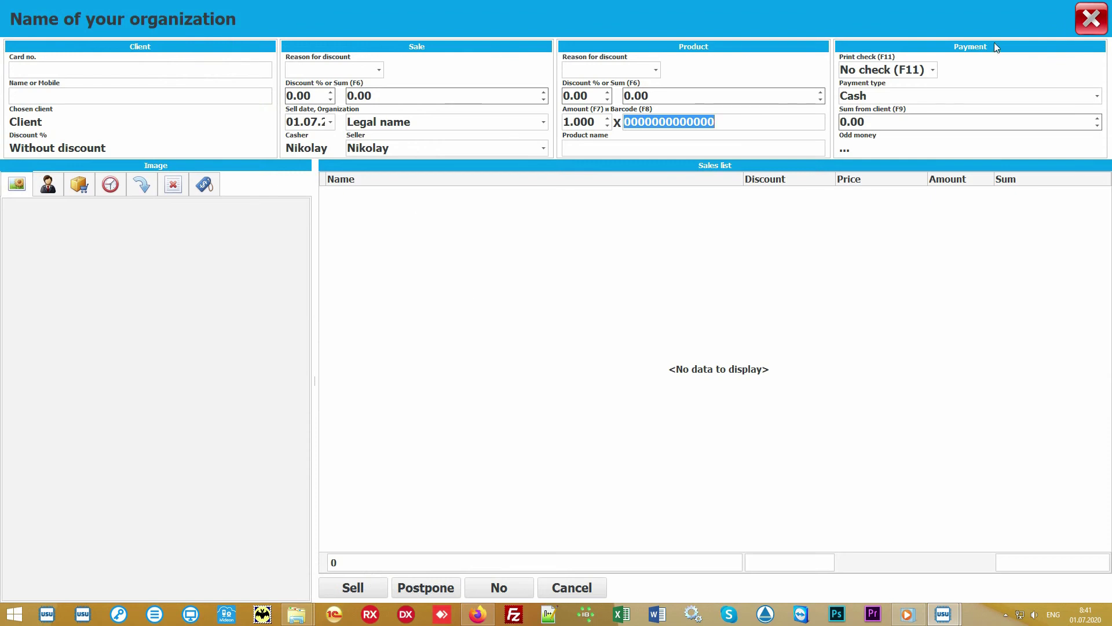
{"action": "left_click", "coordinate": [508, 291]}
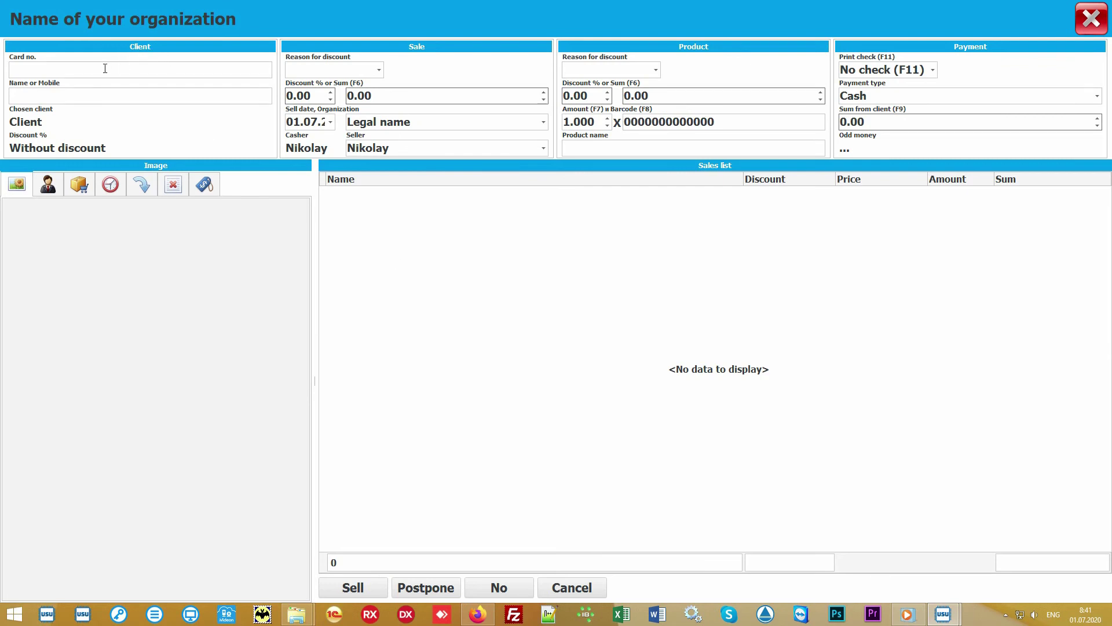
{"action": "left_click", "coordinate": [88, 69]}
{"action": "type", "text": "111"}
{"action": "key", "text": "Return"}
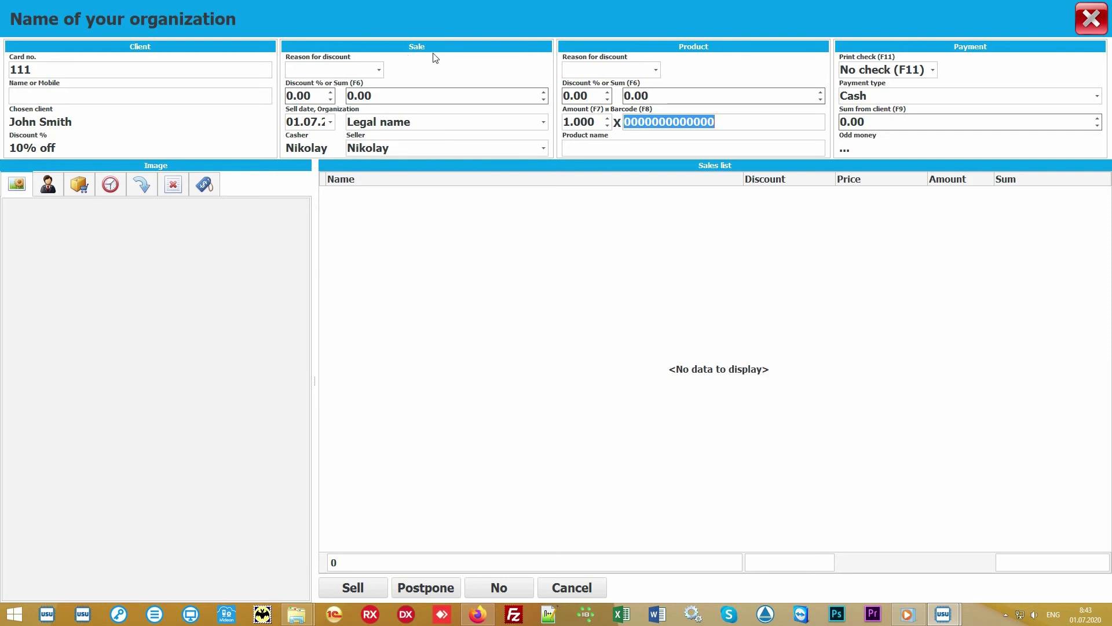
- Look through the organization and seller choices for the sale, keeping "Legal name" and the preselected seller
{"action": "left_click", "coordinate": [544, 122]}
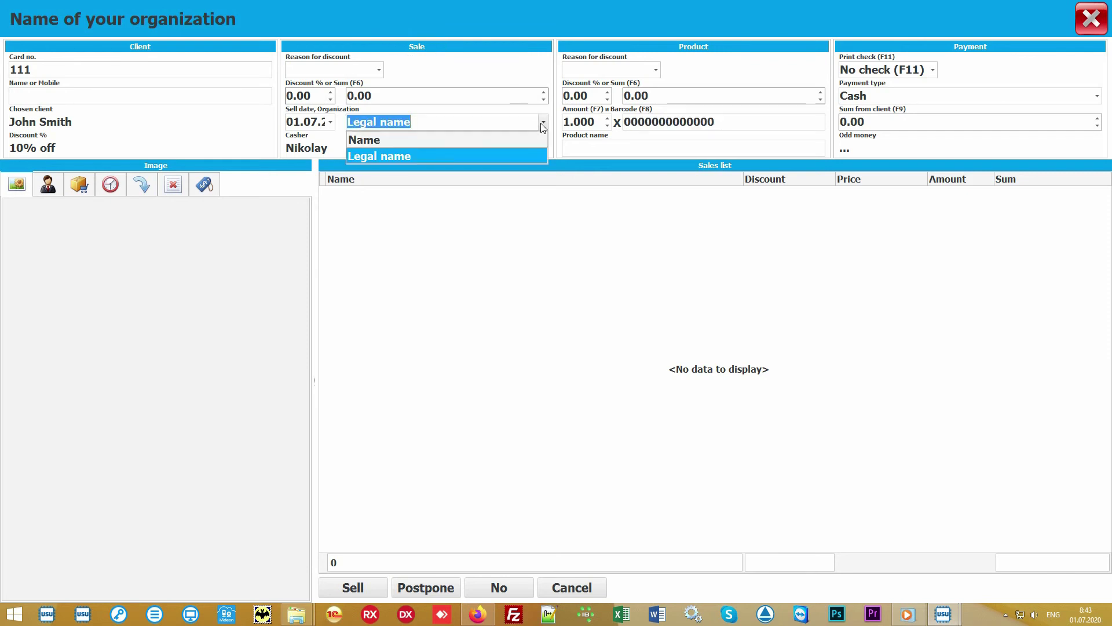
{"action": "left_click", "coordinate": [544, 123]}
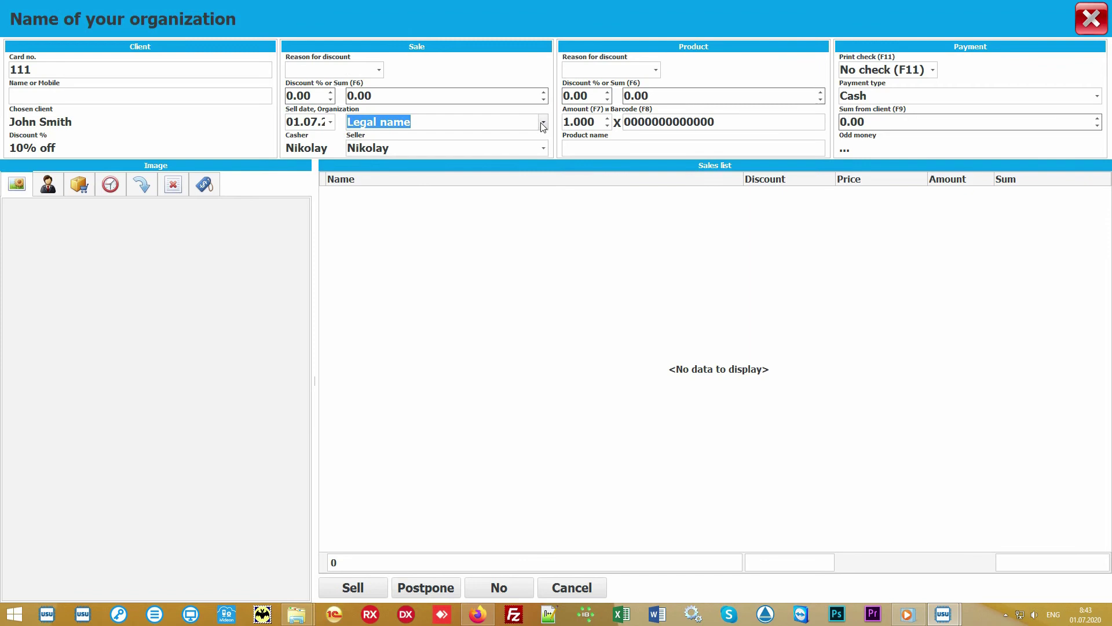
{"action": "left_click", "coordinate": [543, 148]}
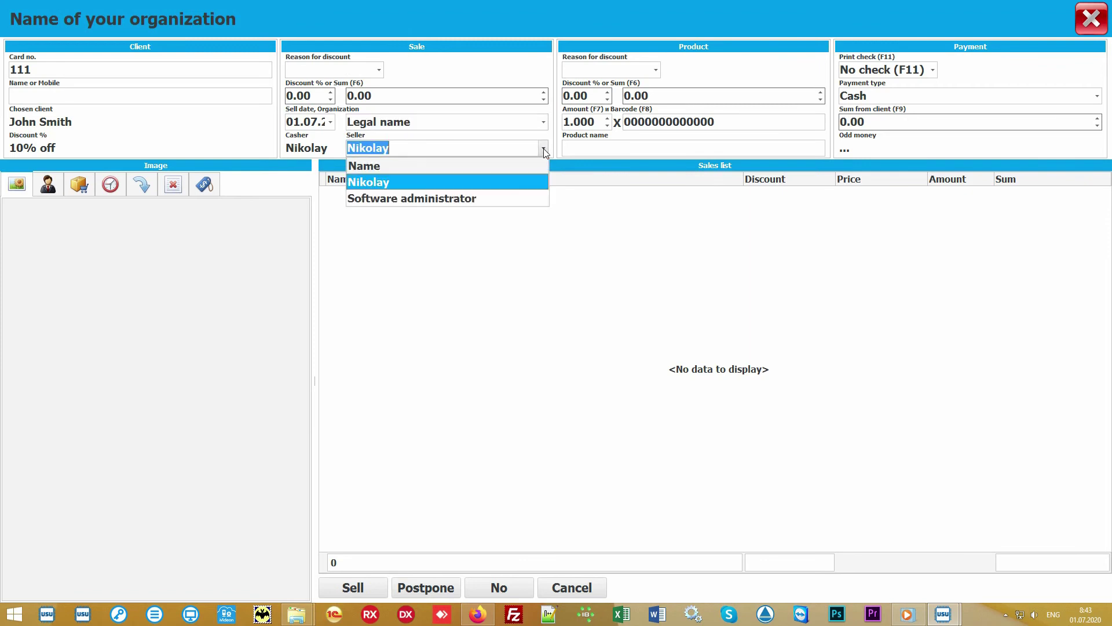
{"action": "left_click", "coordinate": [514, 181]}
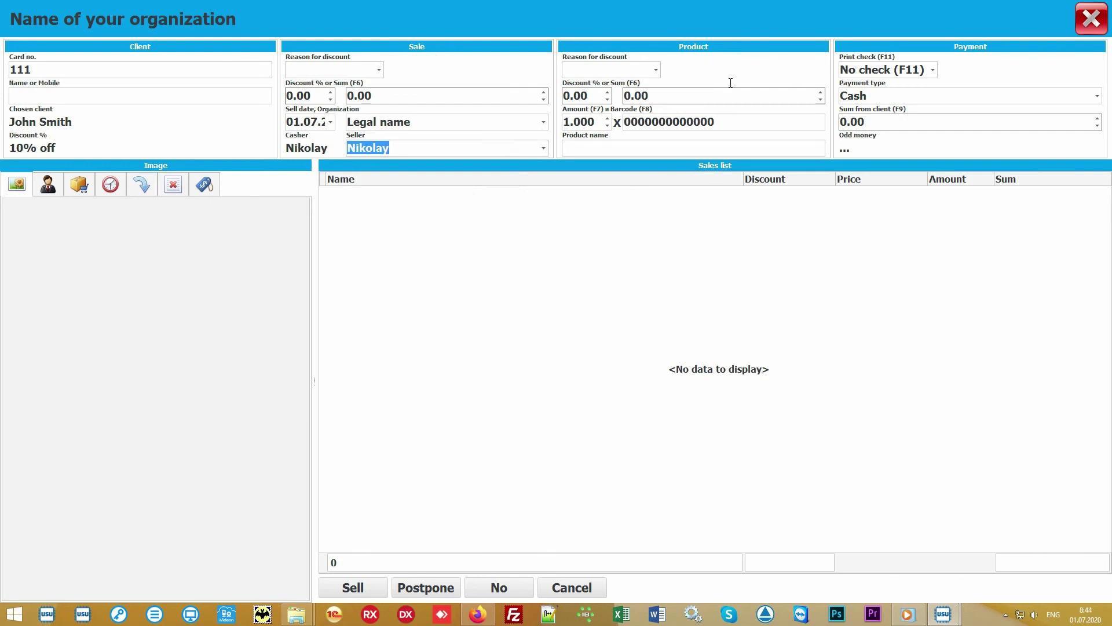
- Add one unit of "Some product" to the sales list by entering barcode 10027
{"action": "left_click", "coordinate": [747, 120]}
{"action": "type", "text": "100"}
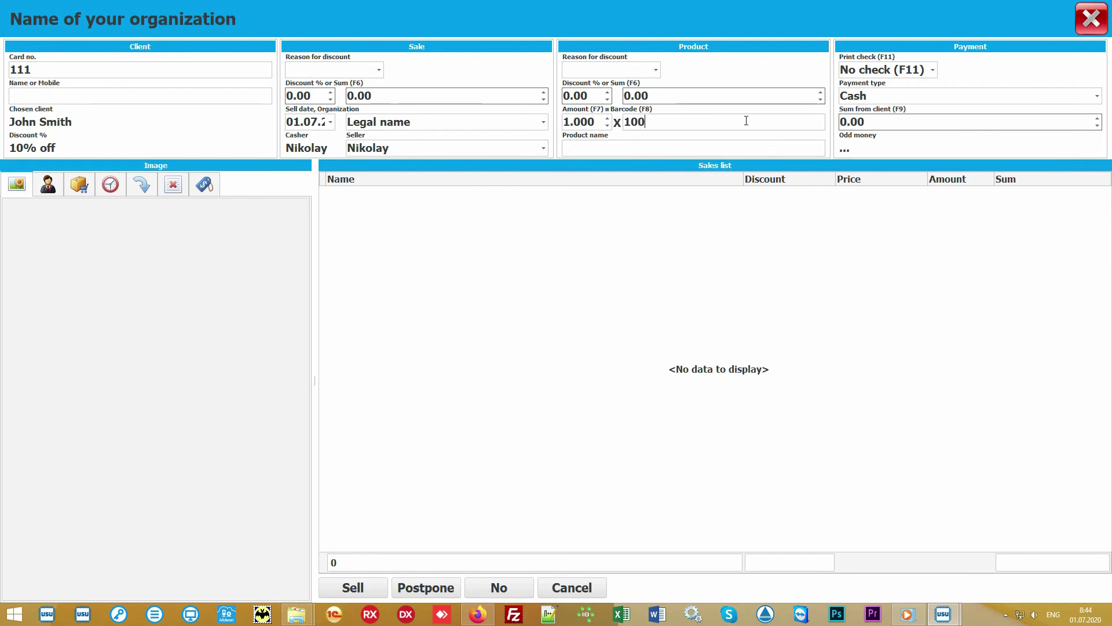
{"action": "type", "text": "27"}
{"action": "key", "text": "Return"}
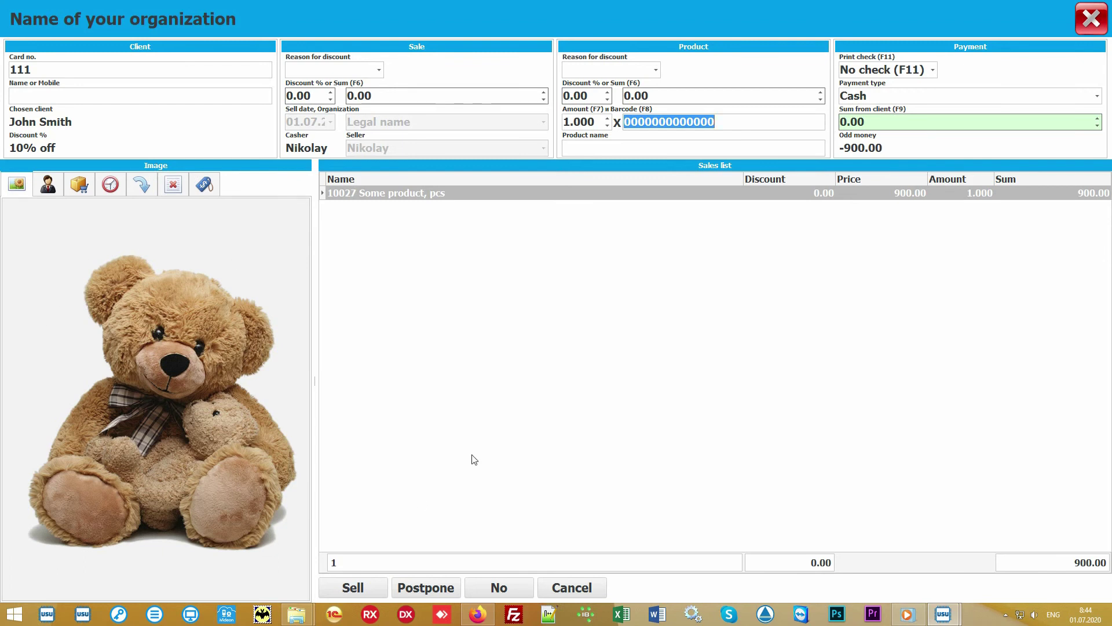
{"action": "left_click", "coordinate": [541, 376]}
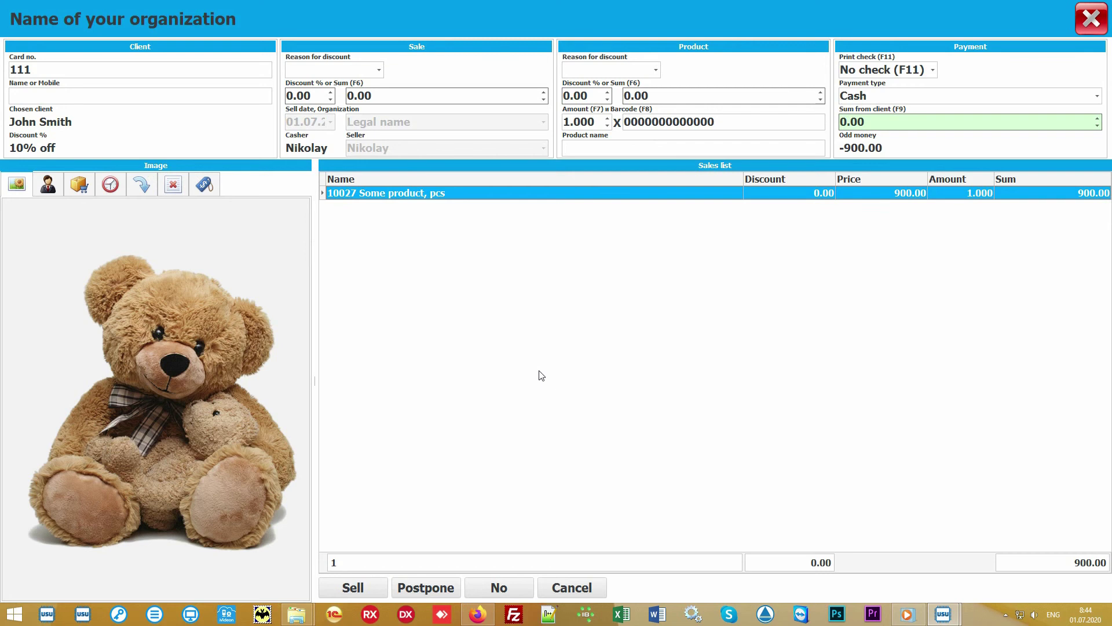
- Look at the search by product name and the Main store's product catalogue for manual product selection
{"action": "left_click", "coordinate": [618, 145]}
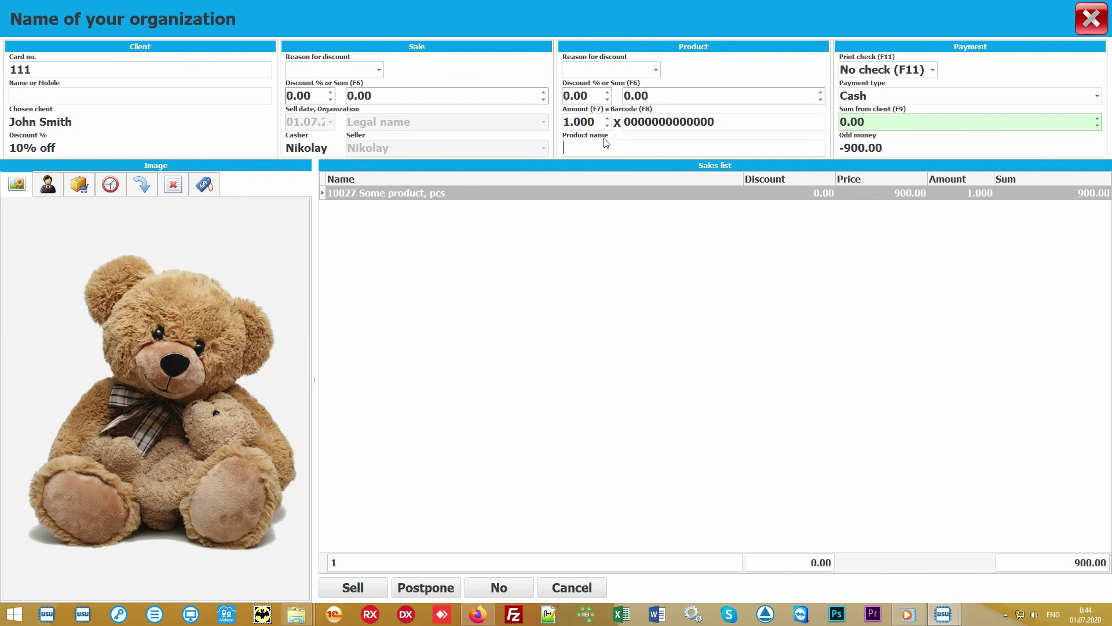
{"action": "left_click", "coordinate": [80, 186]}
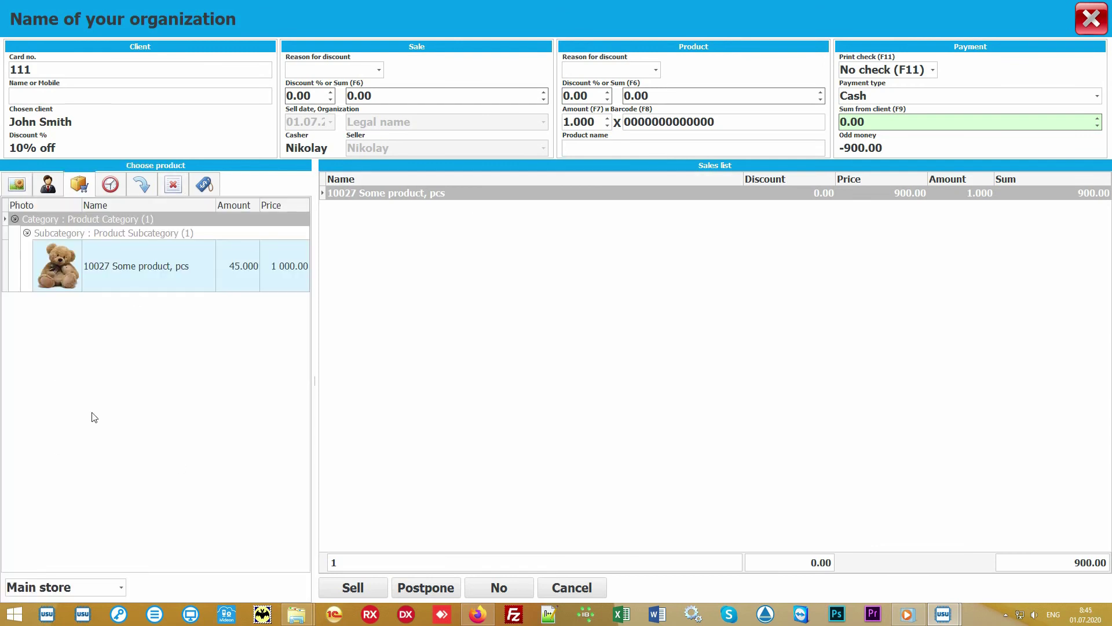
{"action": "left_click", "coordinate": [181, 383]}
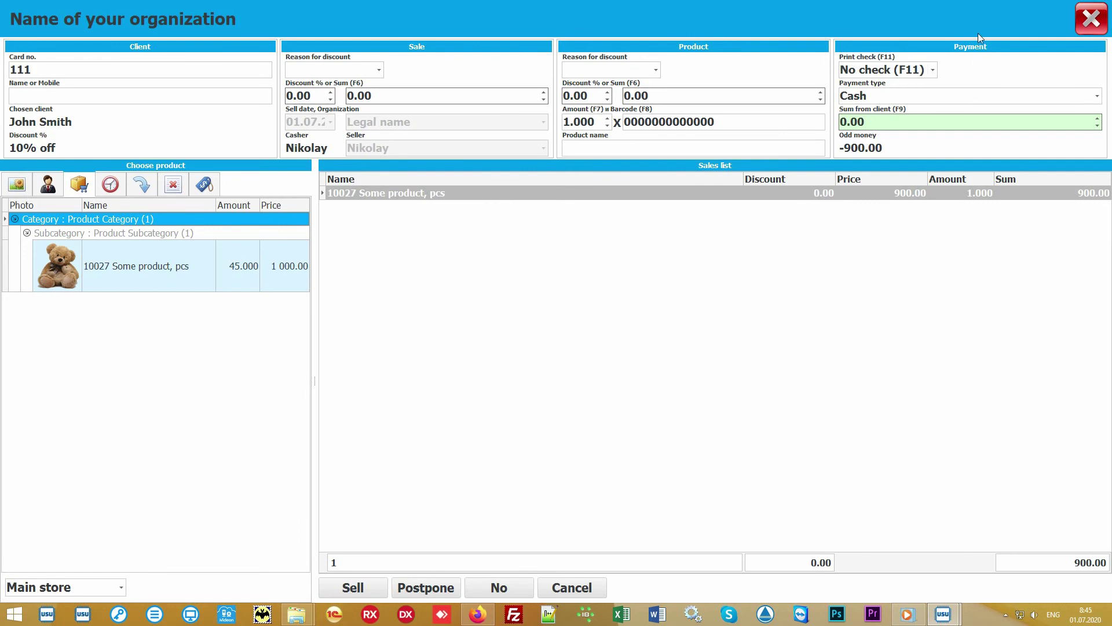
- Set the sum from the client to 1000 and keep Cash as the payment type after viewing the choices
{"action": "left_click", "coordinate": [913, 122]}
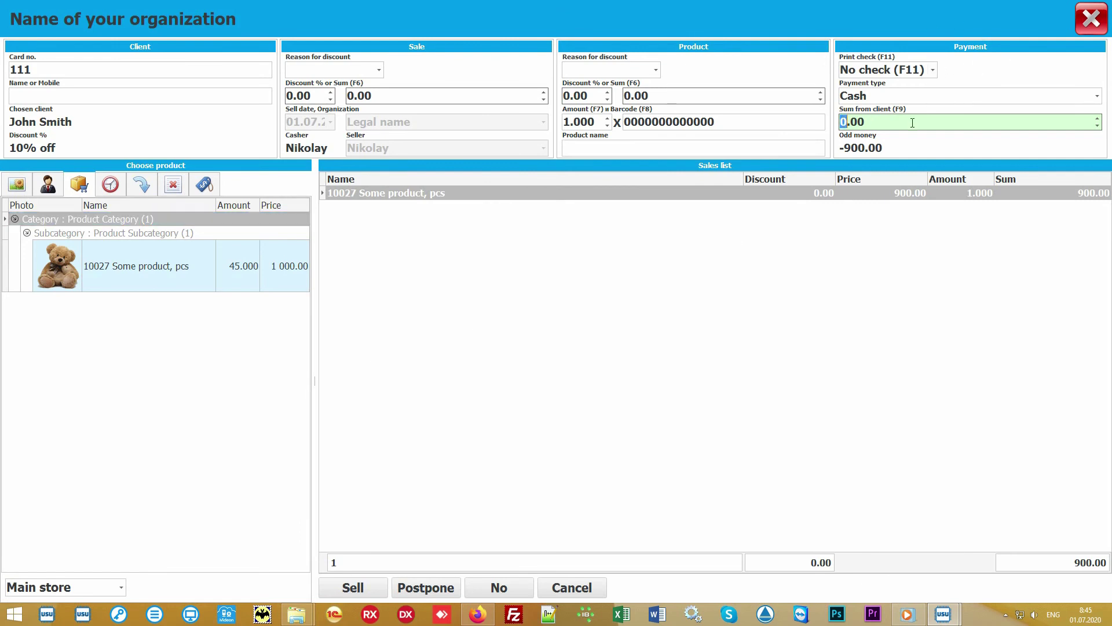
{"action": "type", "text": "1000"}
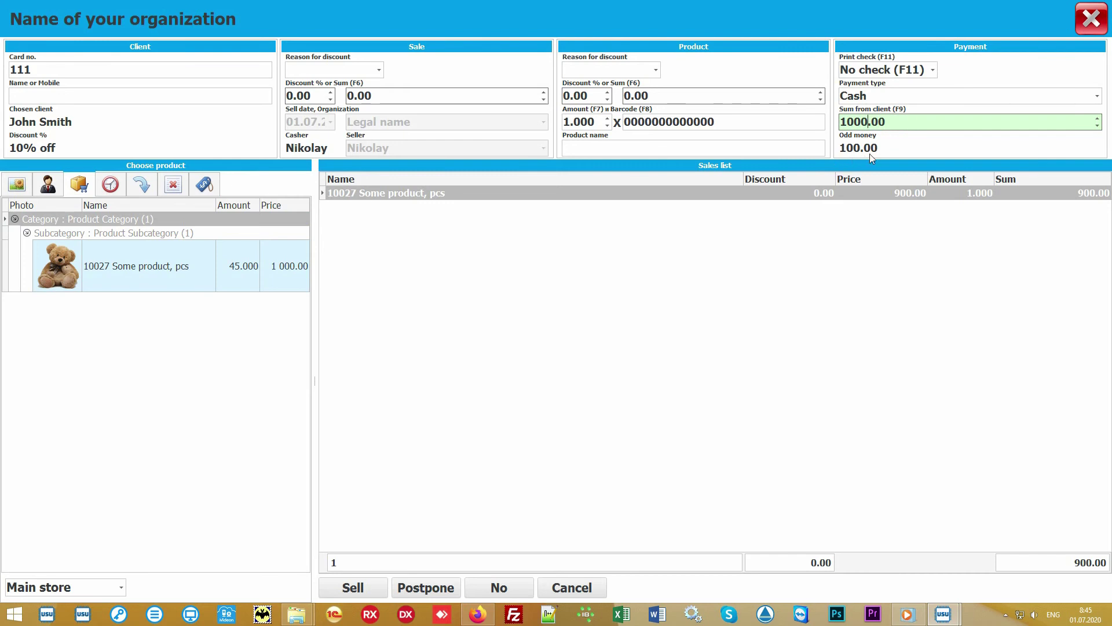
{"action": "left_click", "coordinate": [1099, 98]}
{"action": "left_click", "coordinate": [1099, 98]}
- Review the check printing options, keep "No check", complete the sale and leave the sales window
{"action": "left_click", "coordinate": [934, 71]}
{"action": "left_click", "coordinate": [933, 71]}
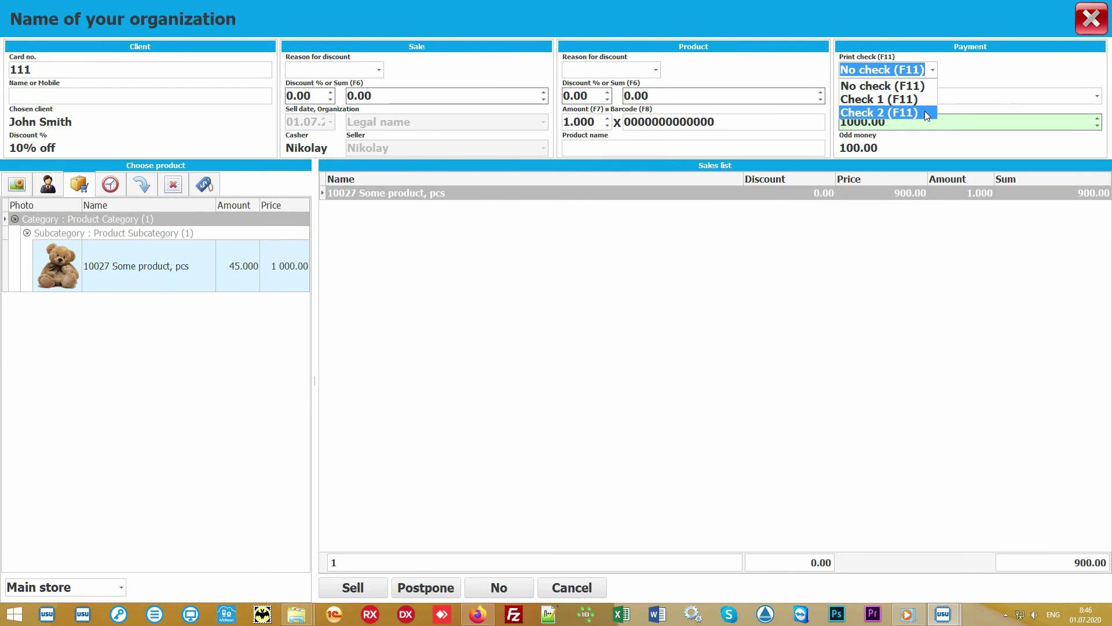
{"action": "left_click", "coordinate": [937, 72]}
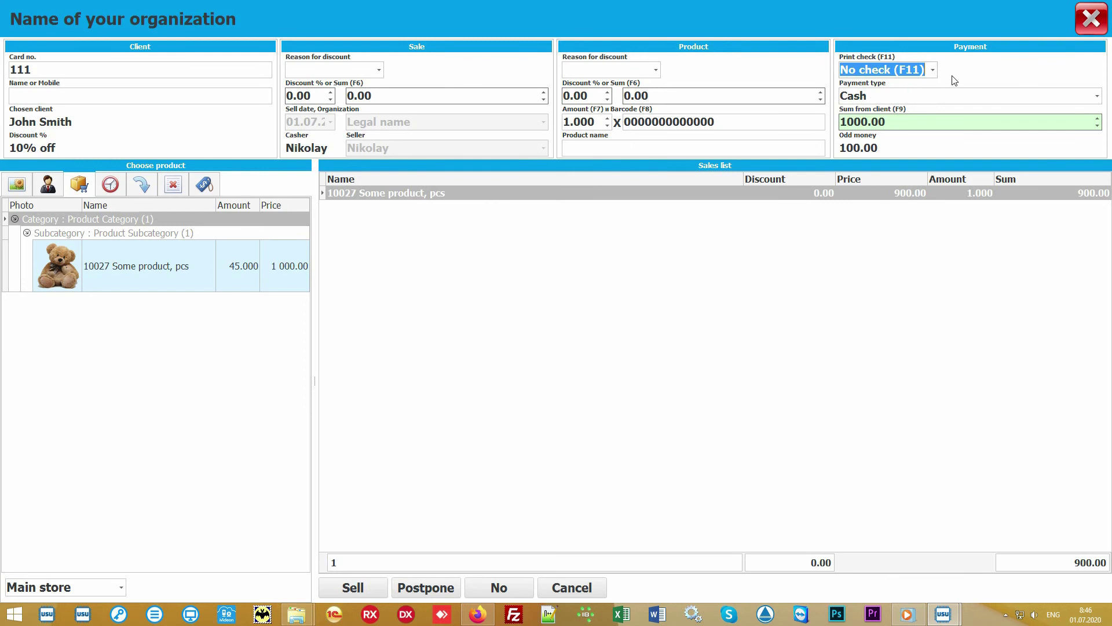
{"action": "left_click", "coordinate": [556, 333]}
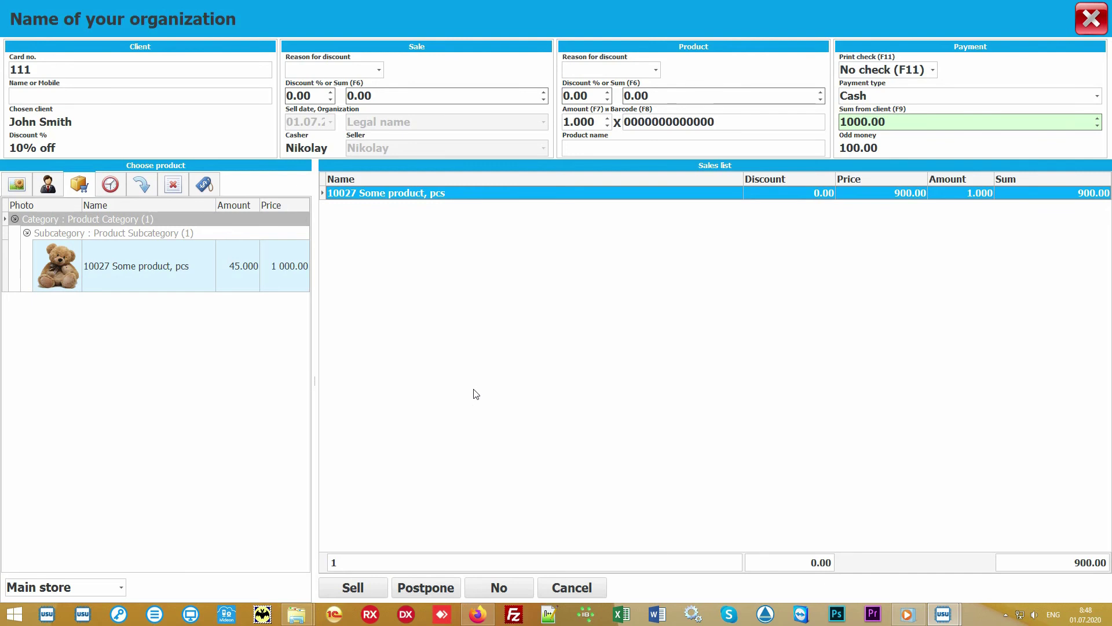
{"action": "left_click", "coordinate": [358, 587]}
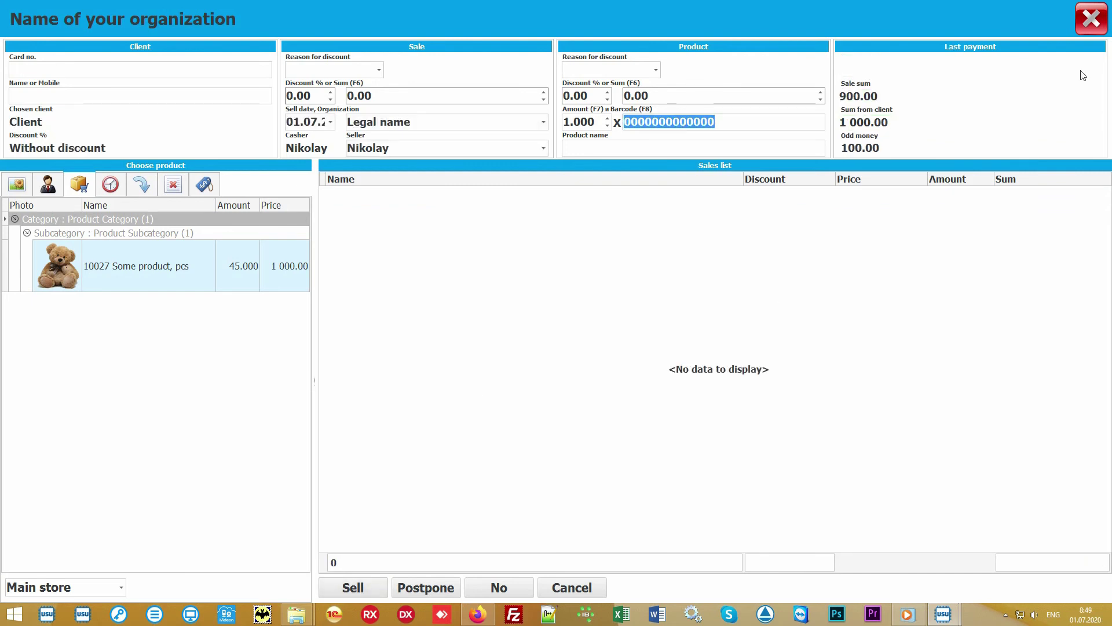
{"action": "left_click", "coordinate": [1094, 24]}
- Generate the Check report for the new sale, view the receipt and close it
{"action": "left_click", "coordinate": [404, 114]}
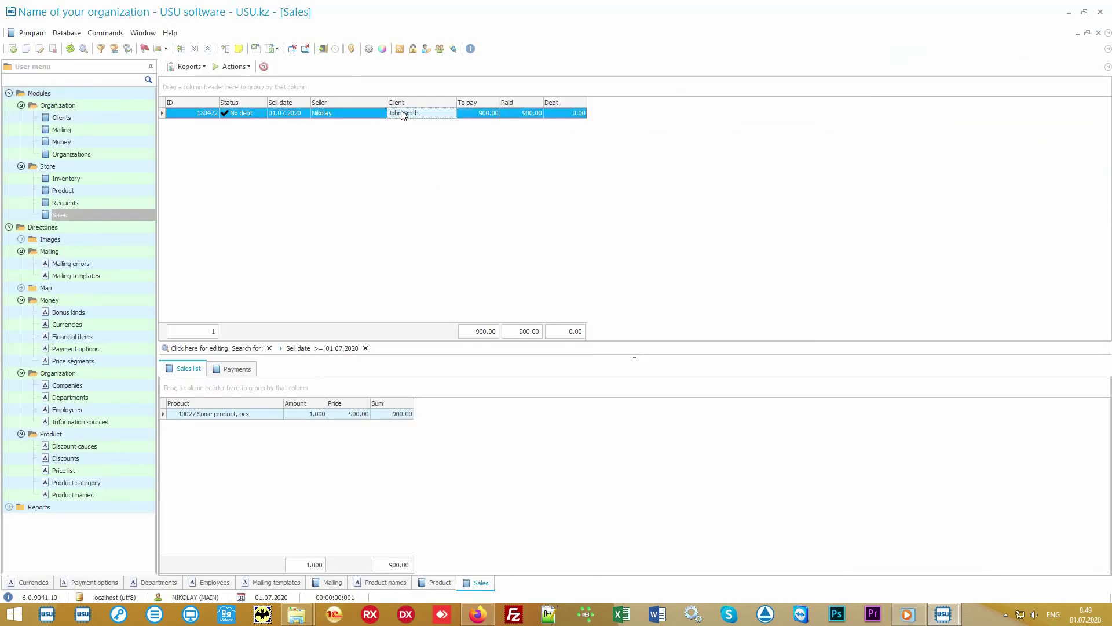
{"action": "left_click", "coordinate": [190, 66]}
{"action": "left_click", "coordinate": [213, 80]}
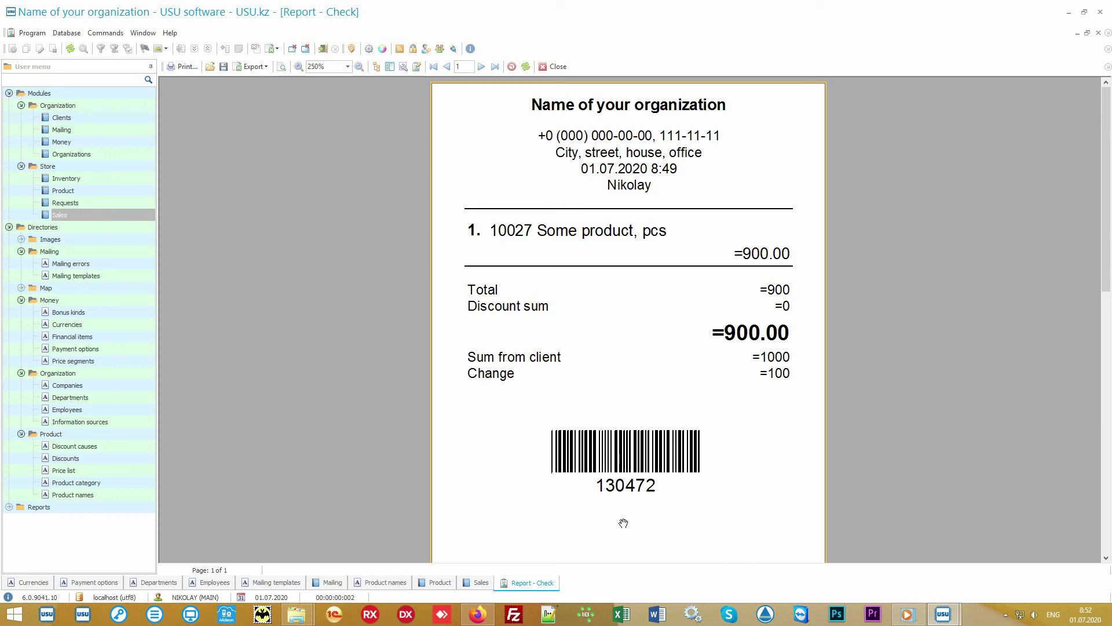
{"action": "left_click", "coordinate": [556, 68]}
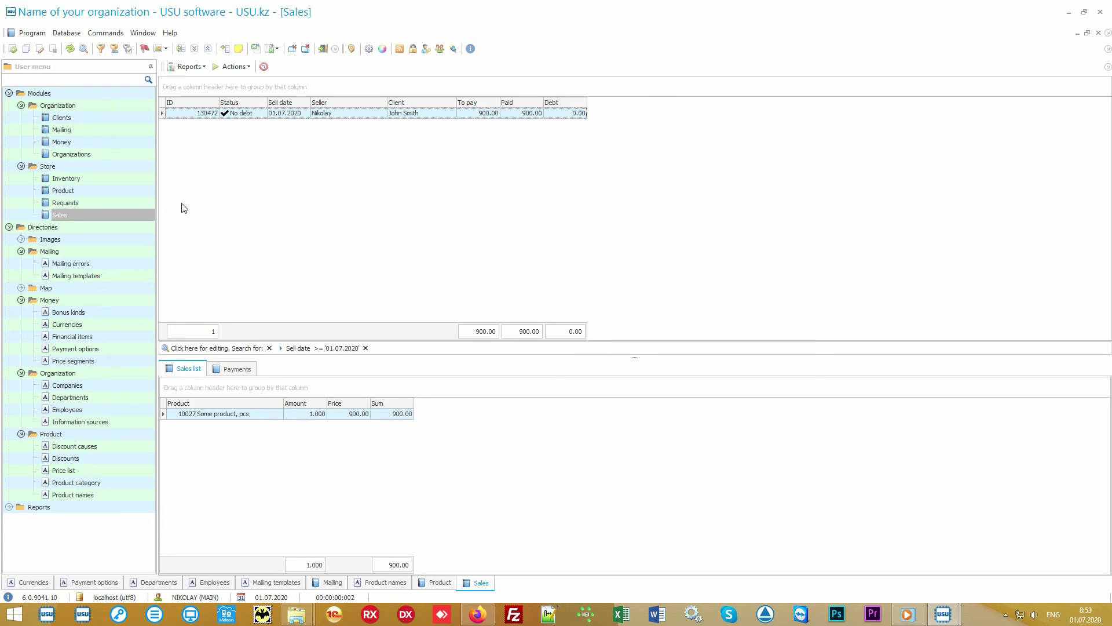
- Open the Inventory module and inspect the Main store stocktake with its planned, actual and difference amounts for "Some product"
{"action": "left_click", "coordinate": [123, 179]}
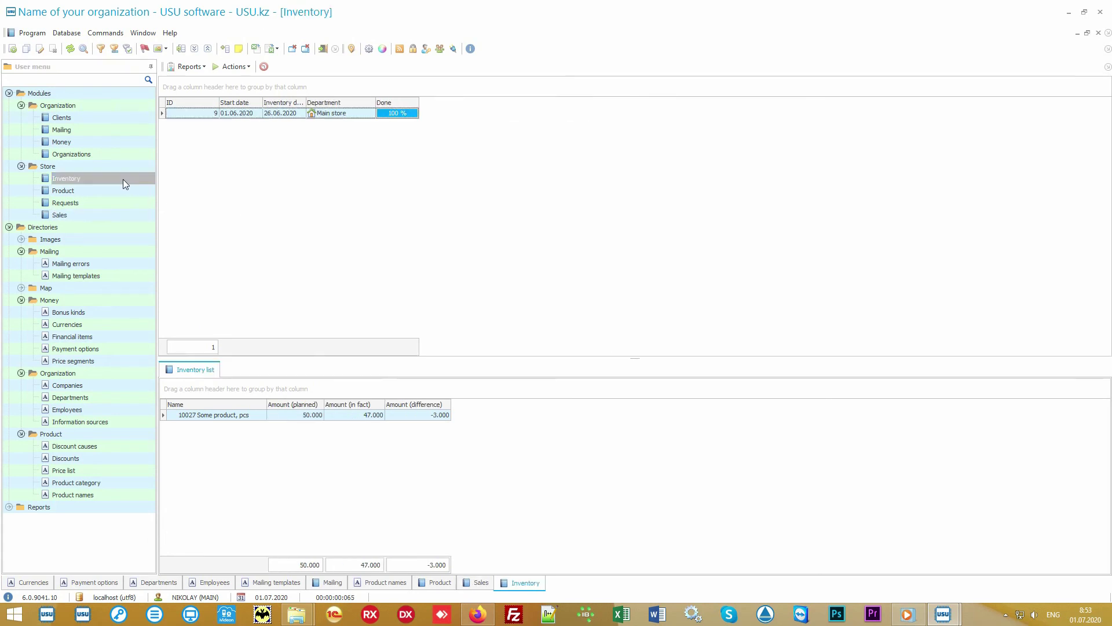
{"action": "left_click", "coordinate": [368, 115]}
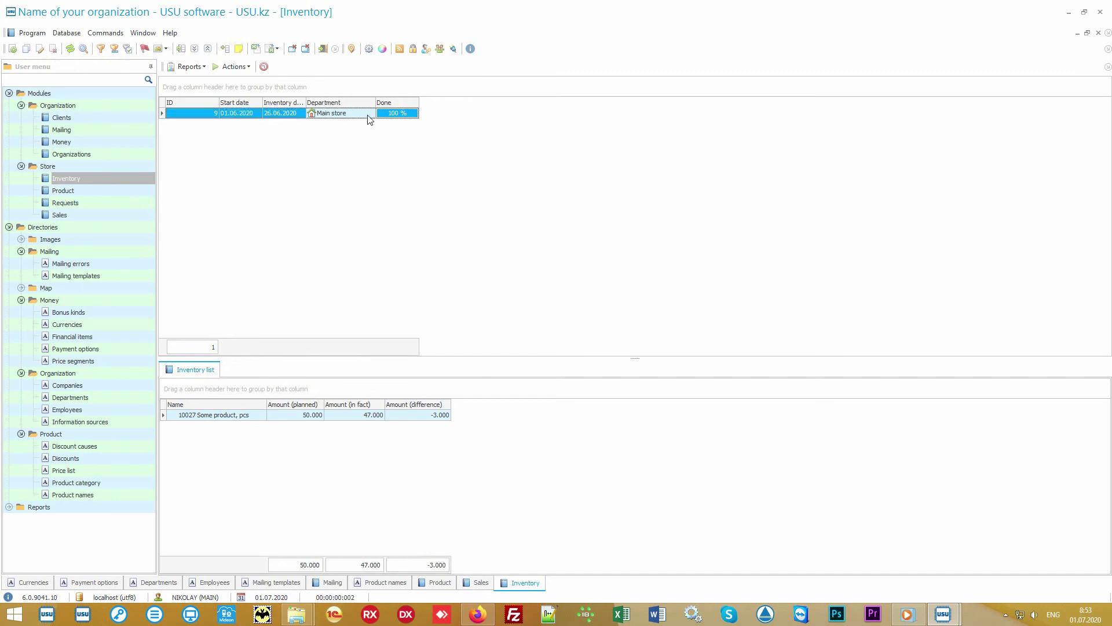
{"action": "left_click", "coordinate": [252, 418]}
{"action": "left_click", "coordinate": [284, 418]}
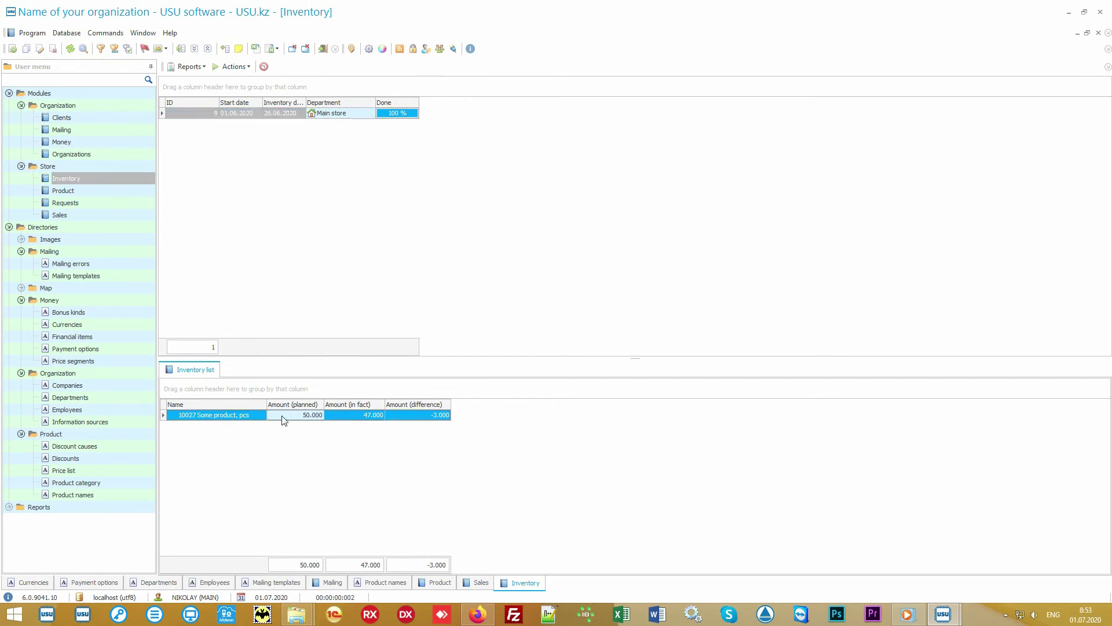
{"action": "left_click", "coordinate": [344, 418]}
{"action": "left_click", "coordinate": [409, 416]}
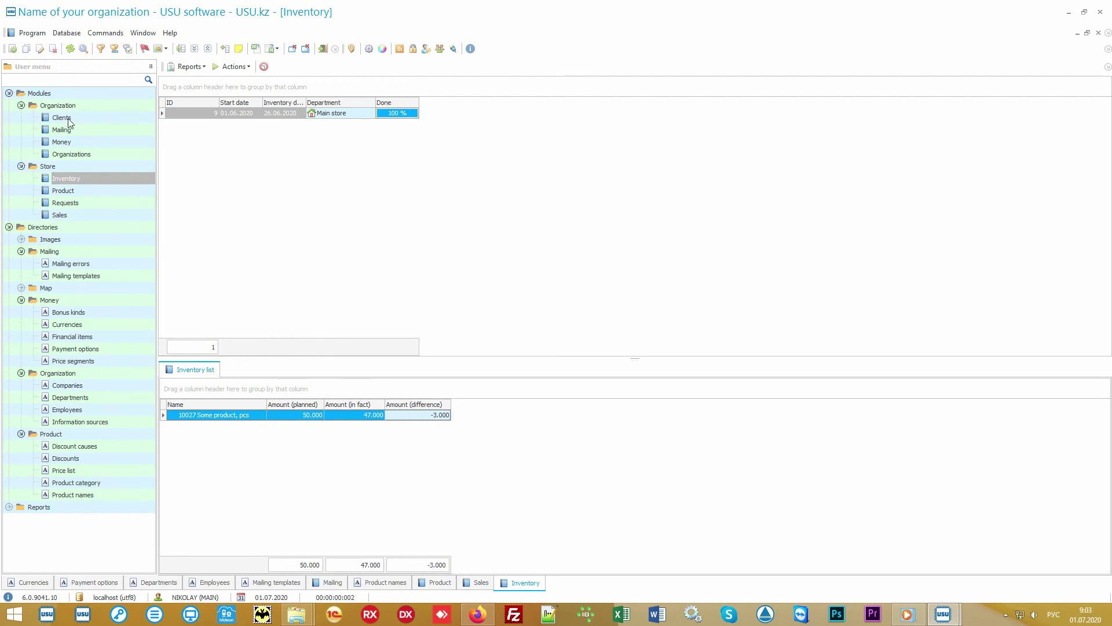
- Open the organization's Clients module and view the client list with its categories, price lists and bonus types
{"action": "left_click", "coordinate": [84, 120]}
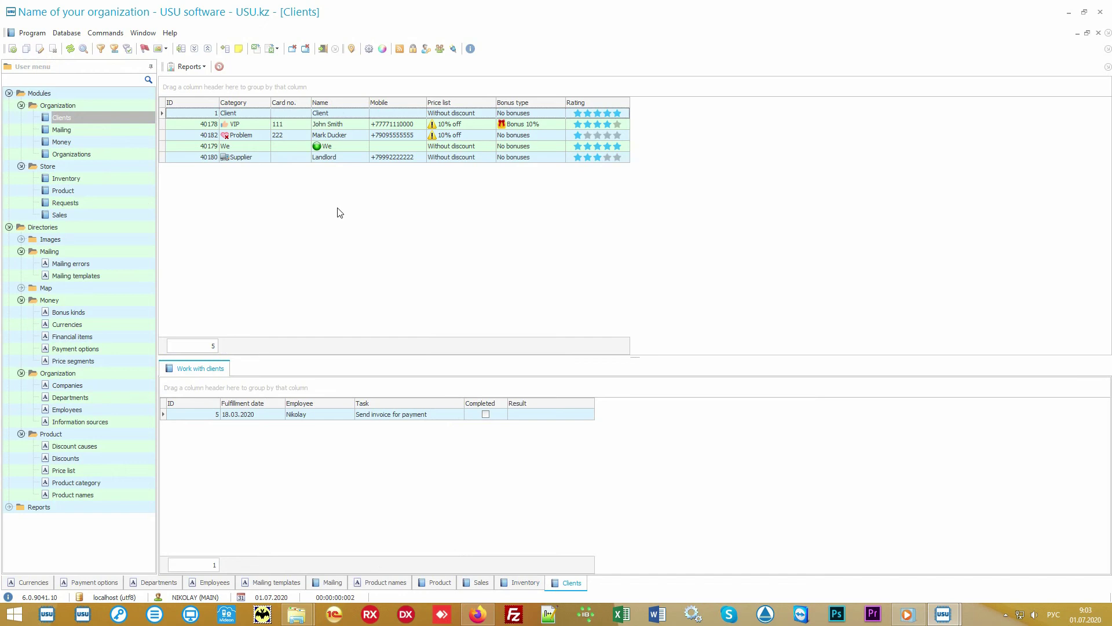
{"action": "key", "text": "alt+shift"}
{"action": "left_click", "coordinate": [111, 215]}
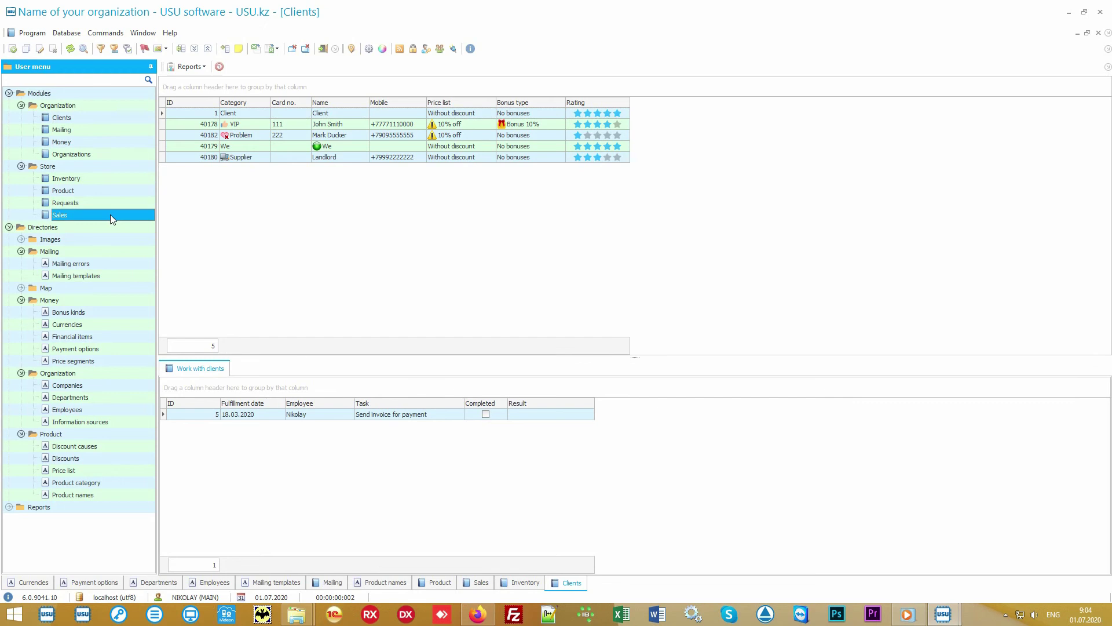
{"action": "left_click", "coordinate": [108, 119]}
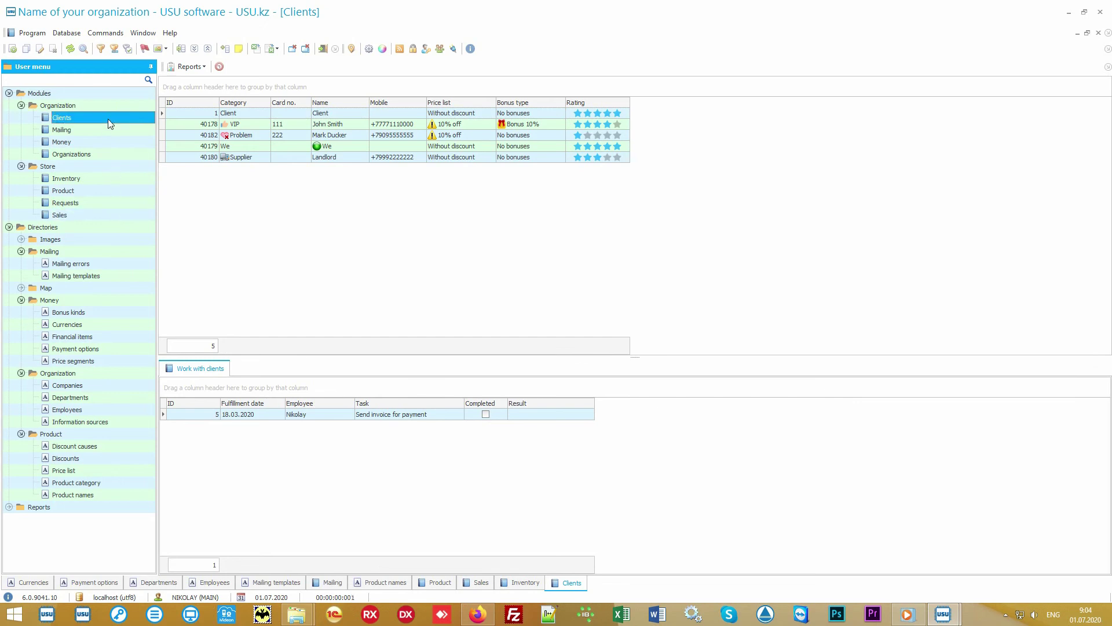
- Examine the categories and assigned price lists of the regular, VIP, Problem and Supplier clients in the client list
{"action": "left_click", "coordinate": [328, 246]}
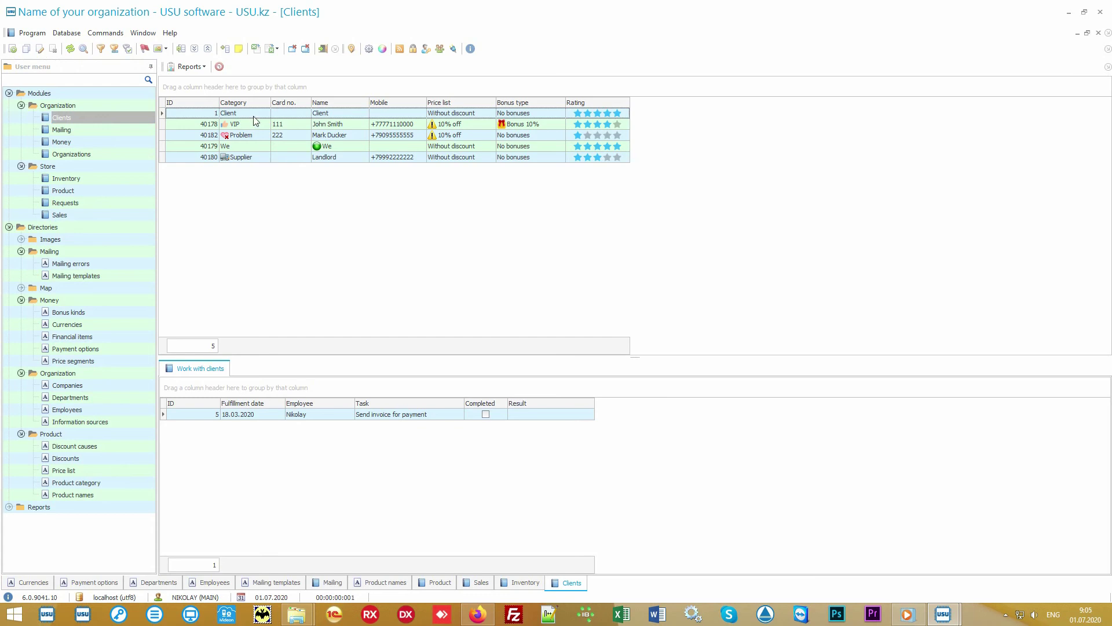
{"action": "mouse_move", "coordinate": [253, 107]}
{"action": "left_click", "coordinate": [256, 126]}
{"action": "left_click", "coordinate": [256, 137]}
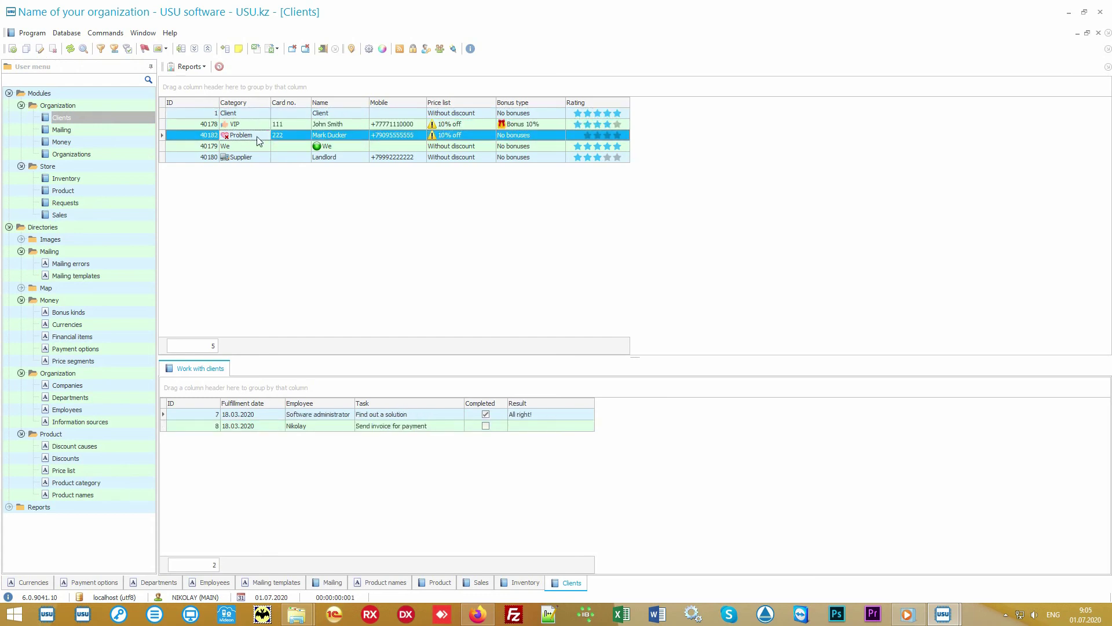
{"action": "left_click", "coordinate": [256, 157]}
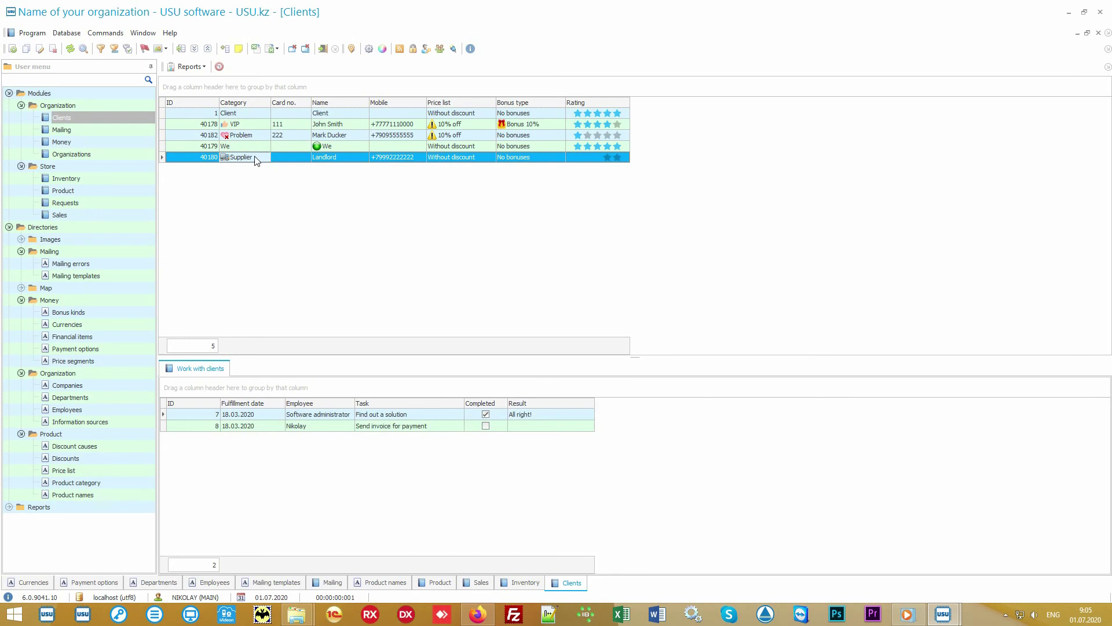
{"action": "left_click", "coordinate": [261, 126]}
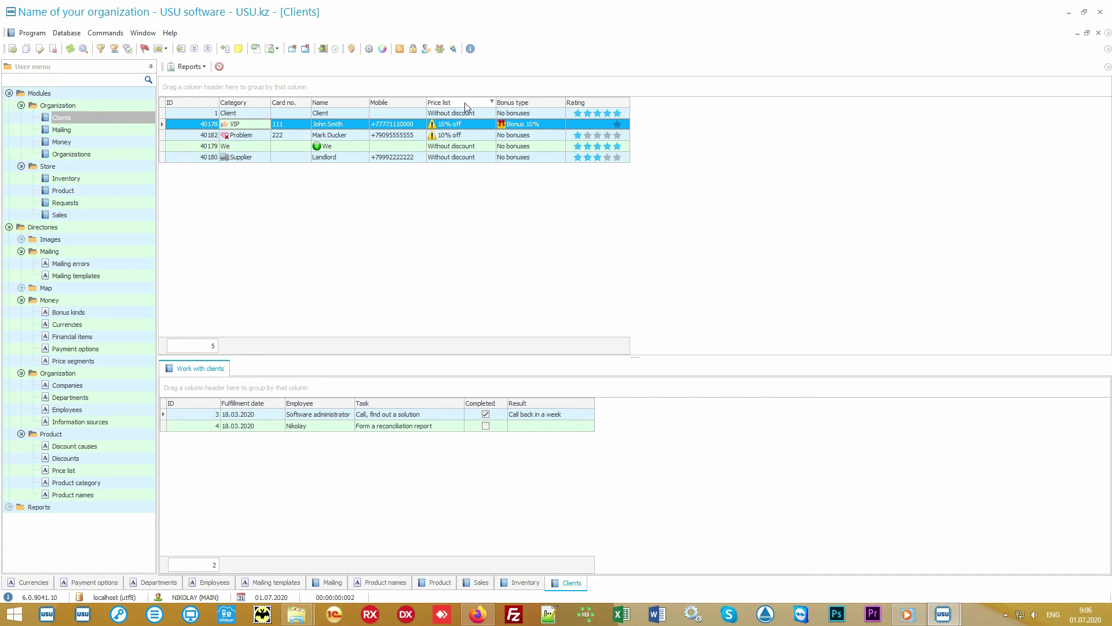
{"action": "left_click", "coordinate": [479, 116]}
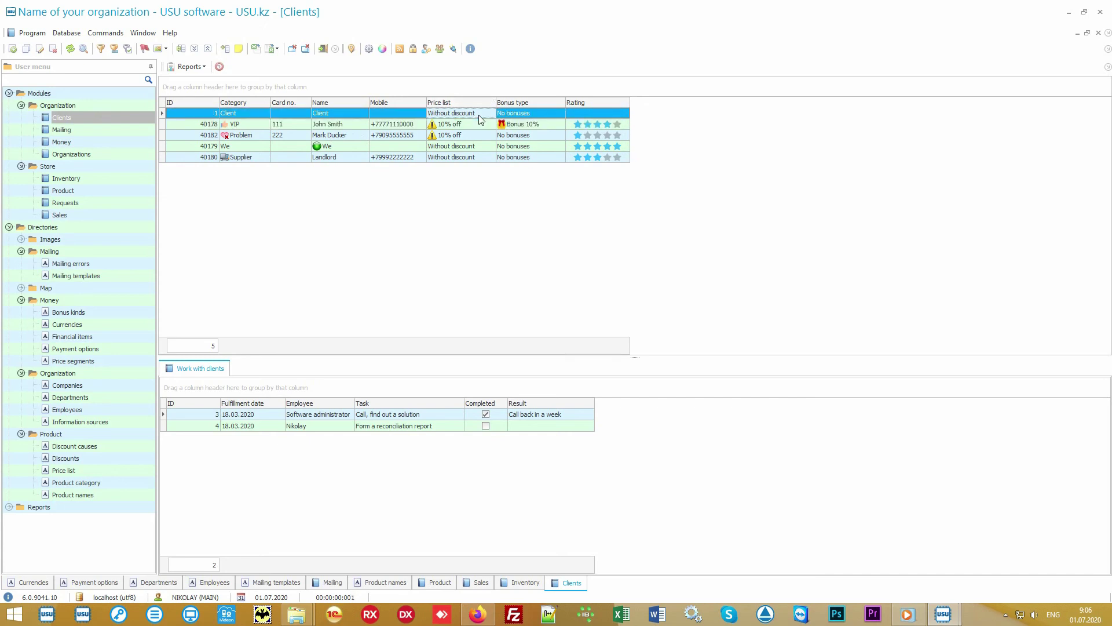
{"action": "left_click", "coordinate": [479, 125]}
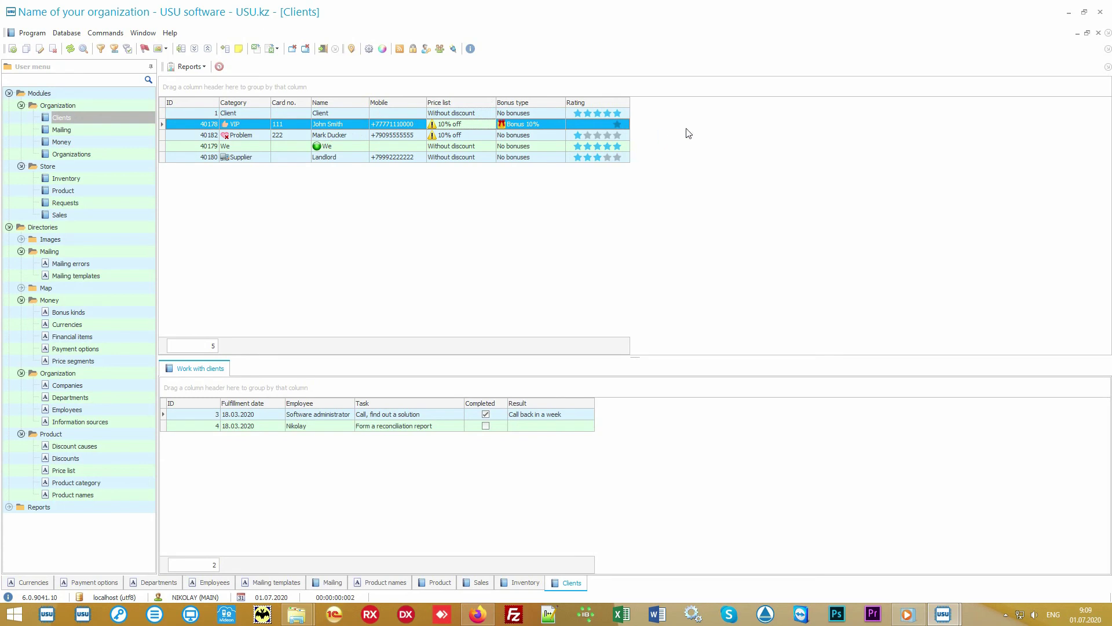
- Add the hidden Information source column to the client list after the Rating column and close the column customization
{"action": "right_click", "coordinate": [695, 127]}
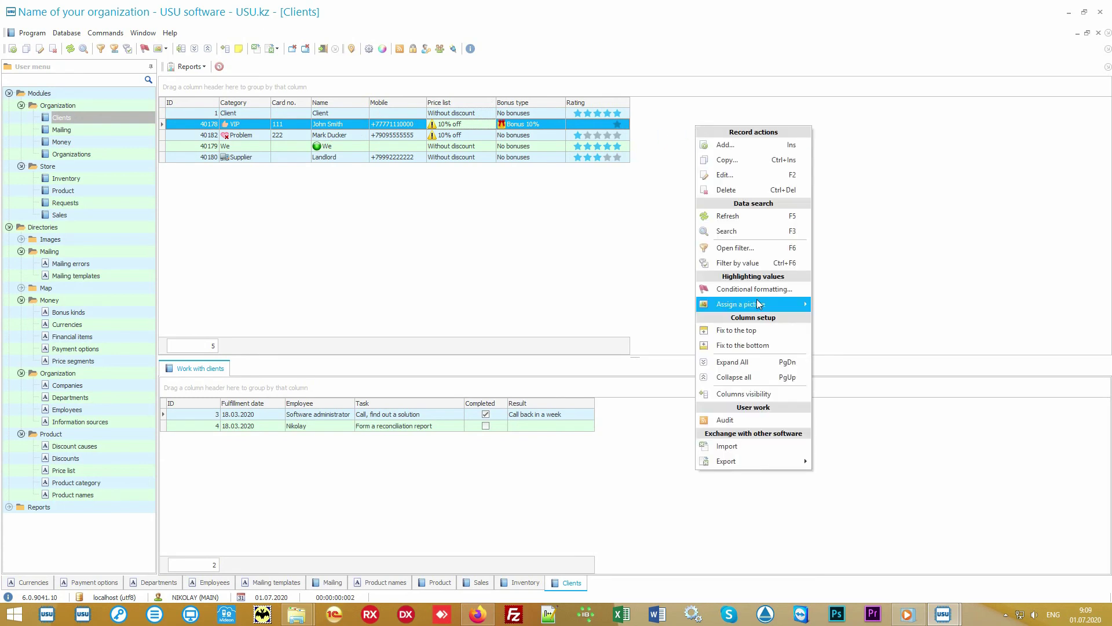
{"action": "left_click", "coordinate": [773, 392]}
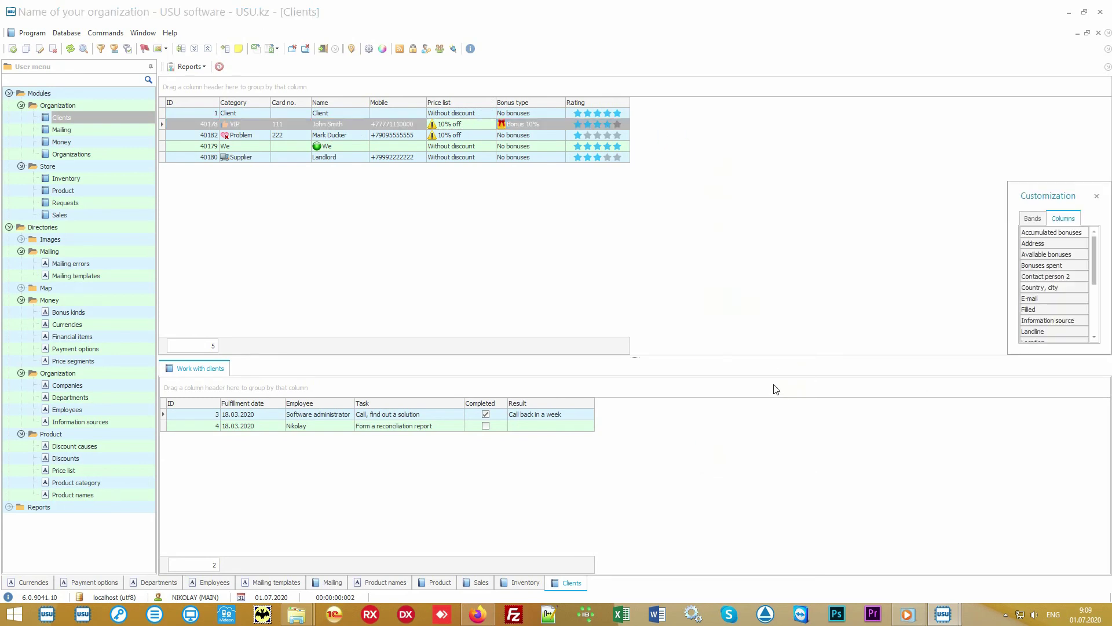
{"action": "left_click_drag", "start_coordinate": [1009, 354], "coordinate": [858, 531]}
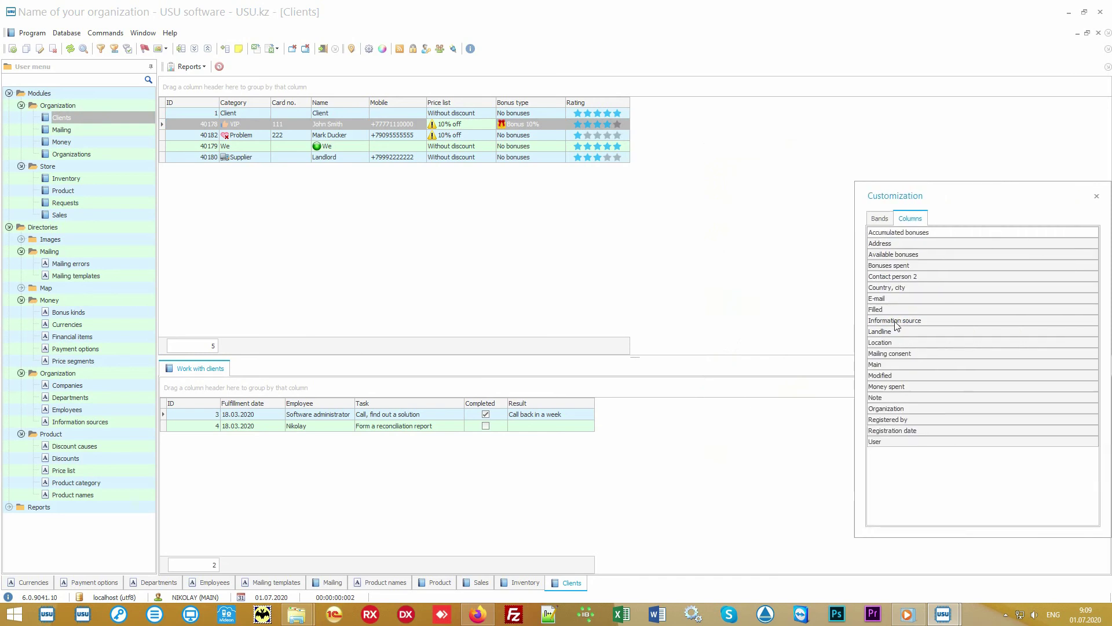
{"action": "left_click_drag", "start_coordinate": [897, 320], "coordinate": [632, 104]}
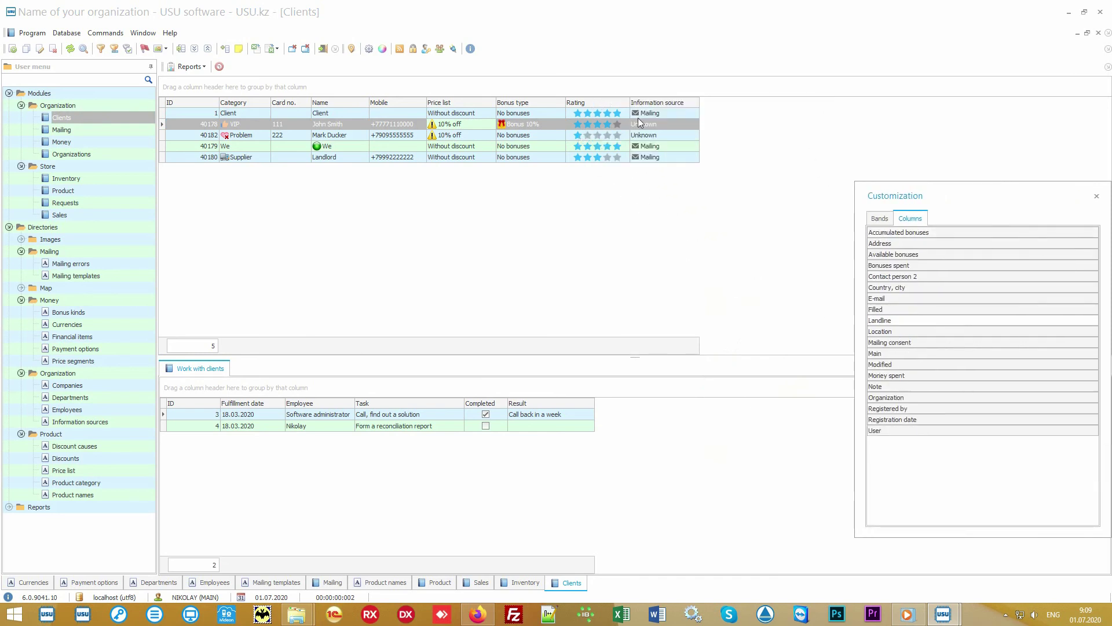
{"action": "left_click", "coordinate": [1097, 196]}
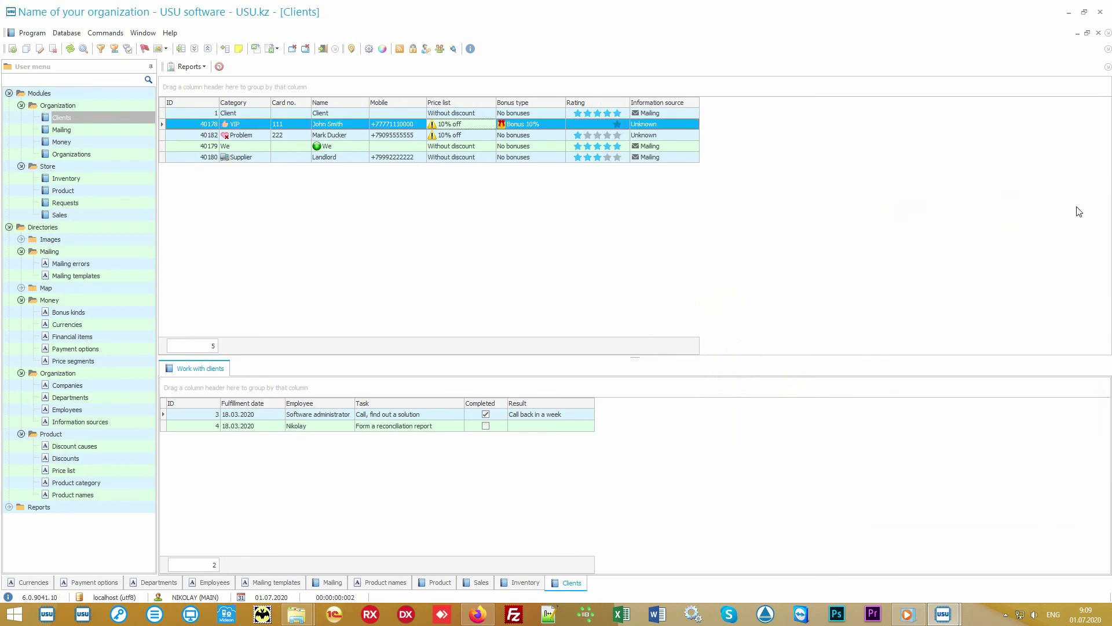
- Examine the information sources of the first two clients and the VIP client's bonus type
{"action": "left_click", "coordinate": [687, 114]}
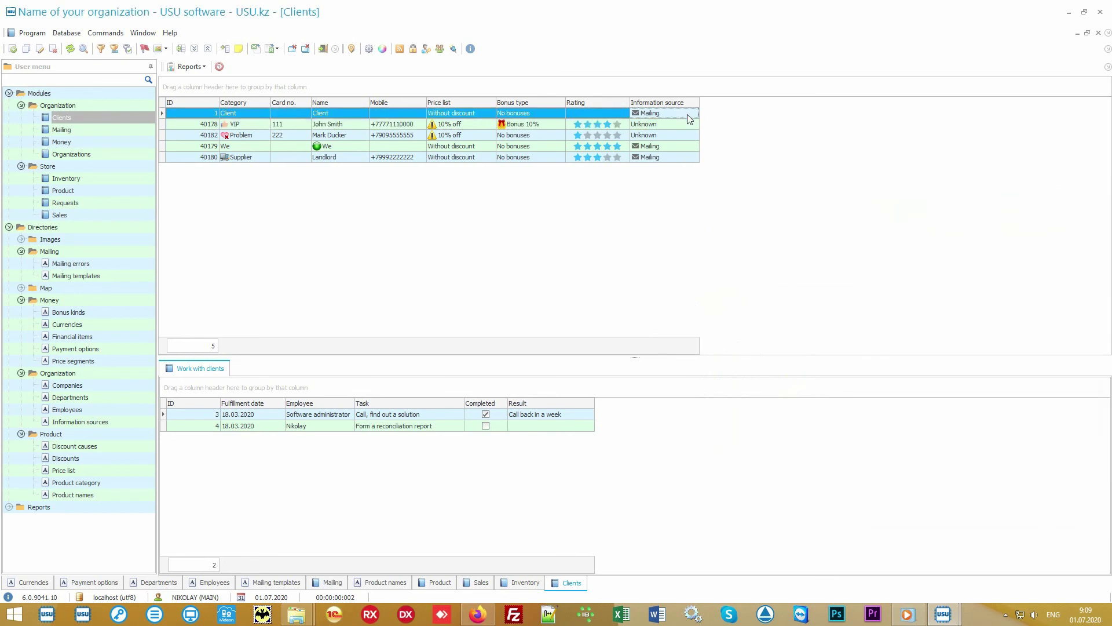
{"action": "left_click", "coordinate": [689, 125]}
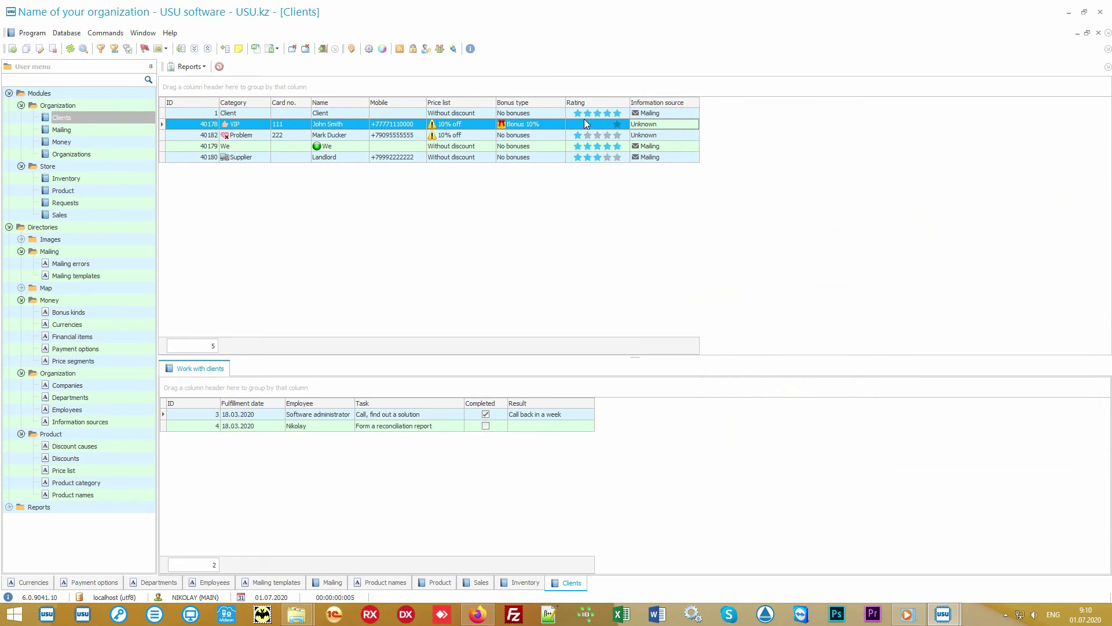
{"action": "left_click", "coordinate": [548, 124]}
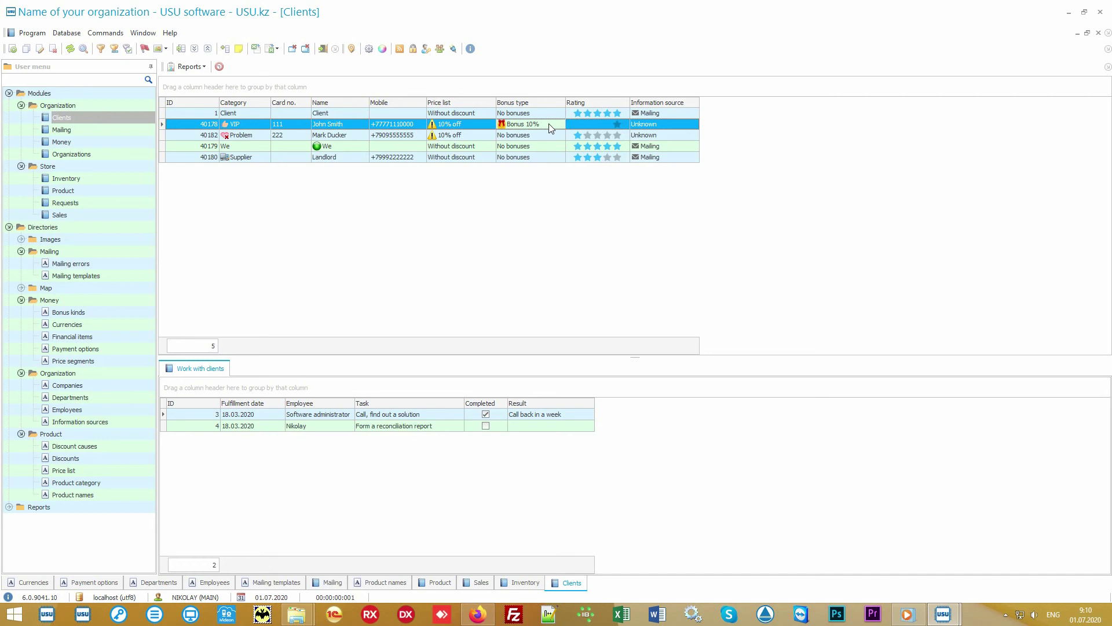
- Generate the Mailing report for clients with mailing consent, review the mailing recipients and sending channels, and cancel the mailing
{"action": "left_click", "coordinate": [9, 227]}
{"action": "left_click", "coordinate": [9, 239]}
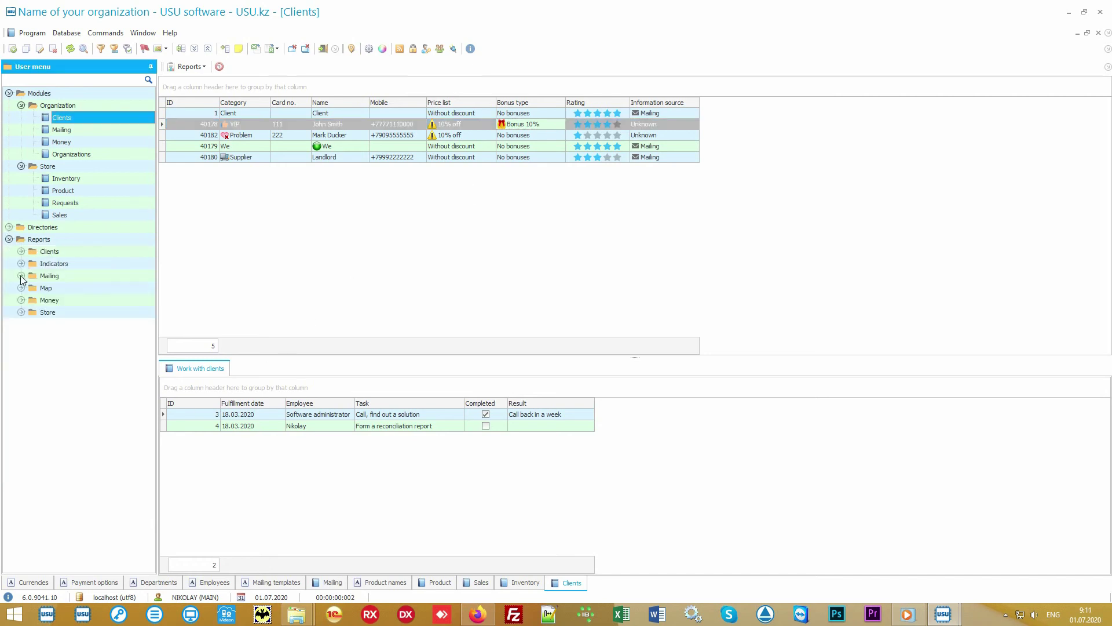
{"action": "left_click", "coordinate": [21, 276]}
{"action": "double_click", "coordinate": [61, 288]}
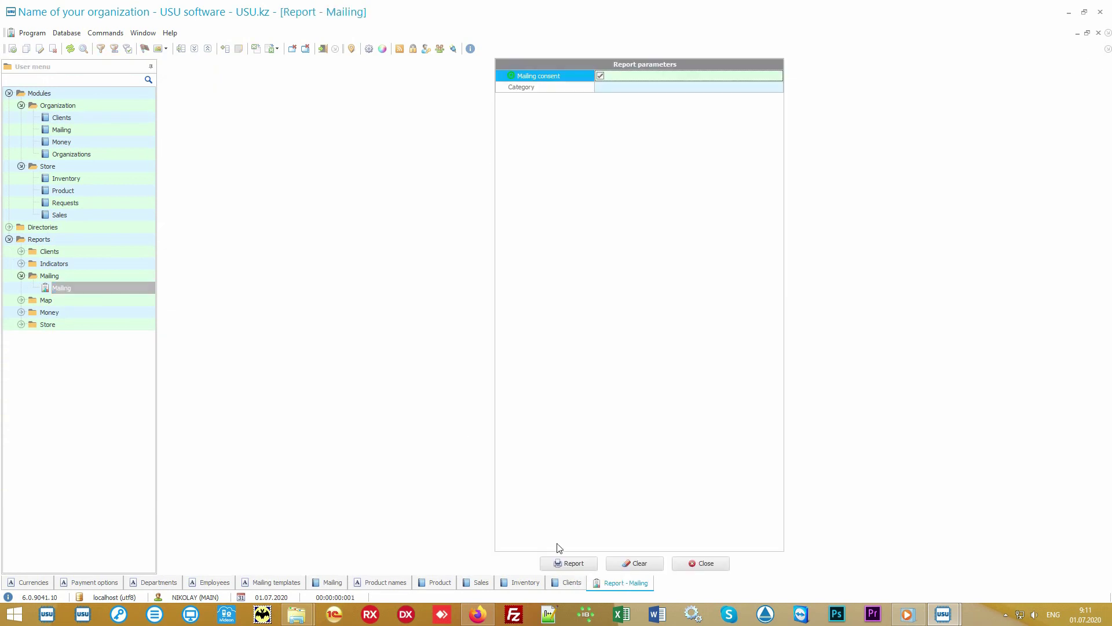
{"action": "left_click", "coordinate": [565, 561]}
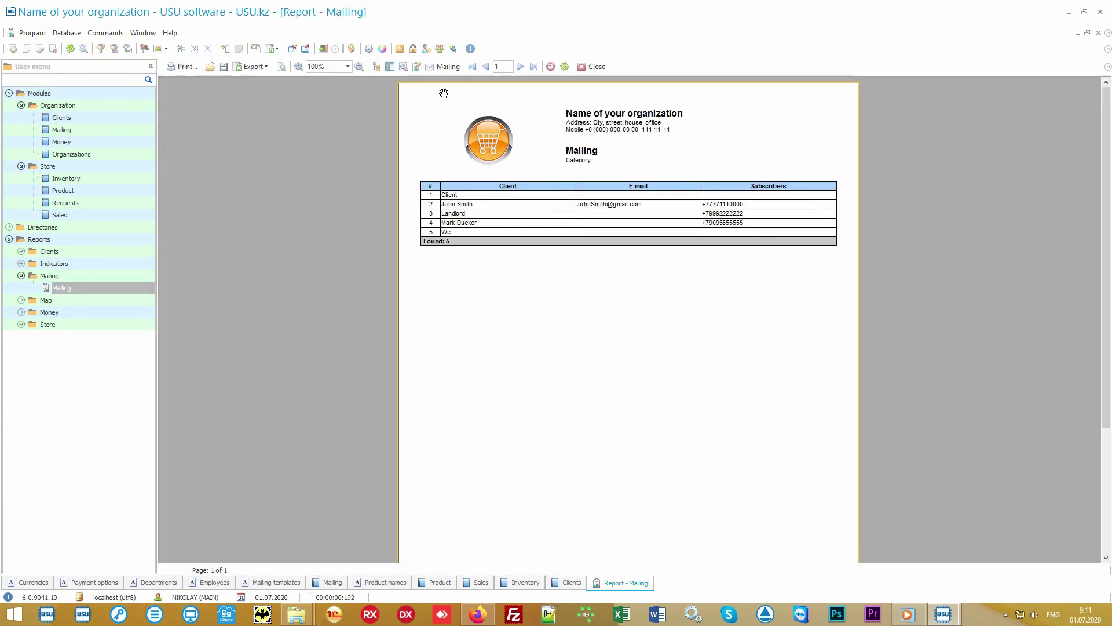
{"action": "left_click", "coordinate": [448, 67]}
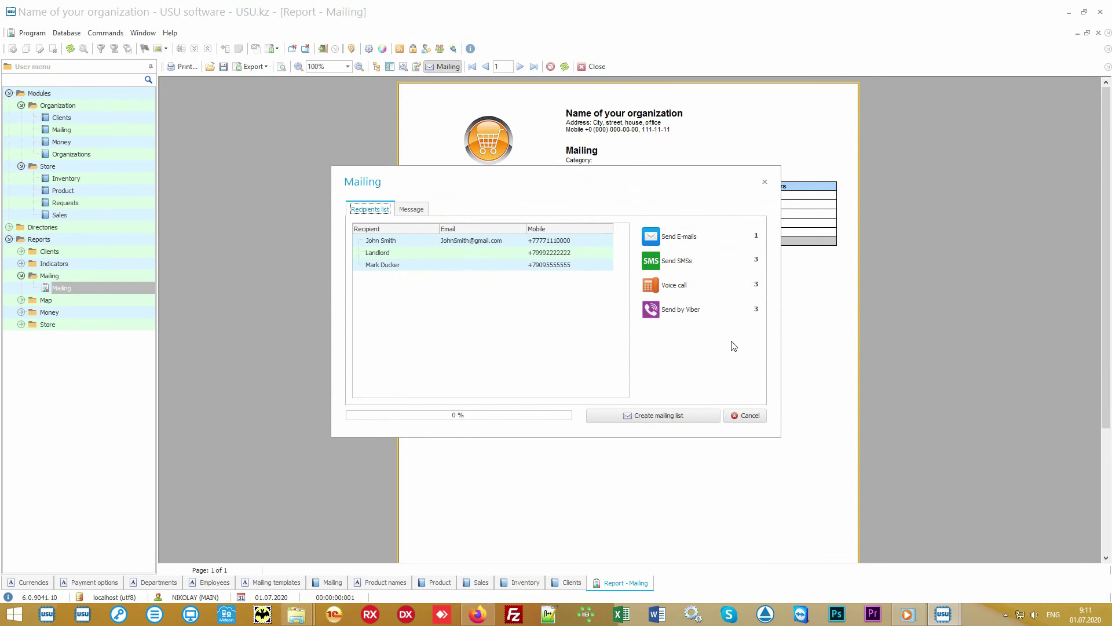
{"action": "left_click", "coordinate": [749, 414]}
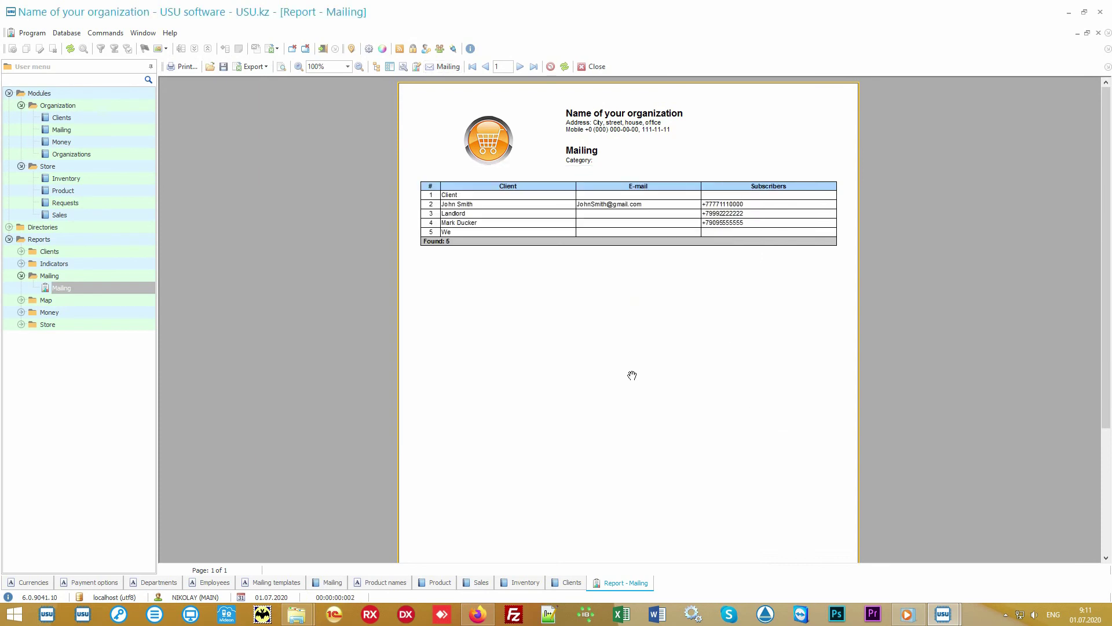
- Generate the Salary report from the Money reports for 01.01.2010 to 31.12.2020 without choosing an employee
{"action": "left_click", "coordinate": [119, 313]}
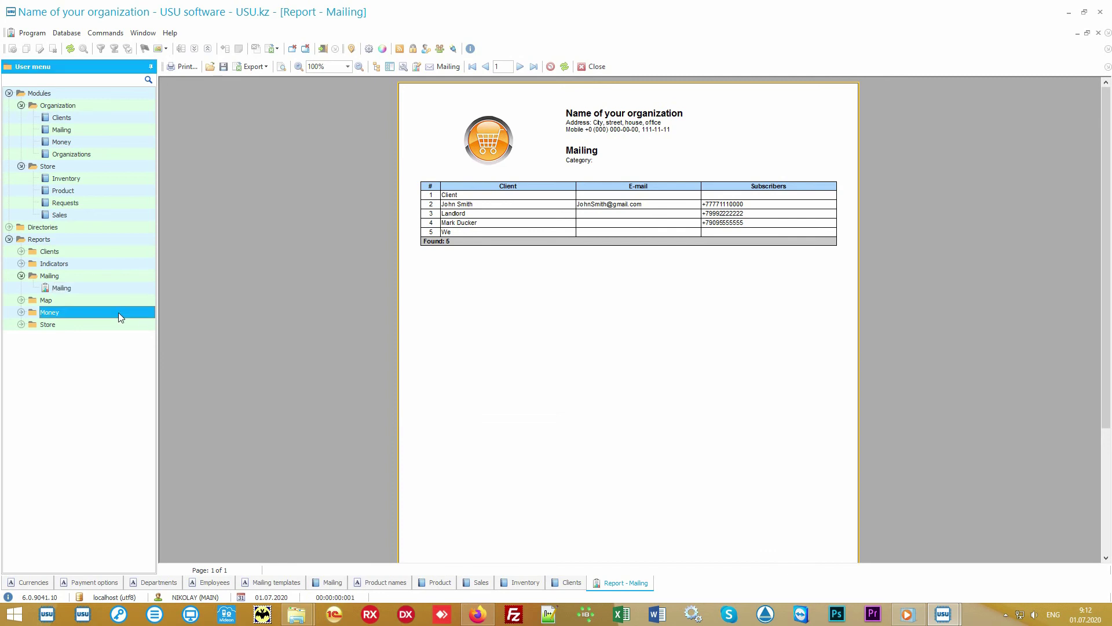
{"action": "double_click", "coordinate": [118, 311]}
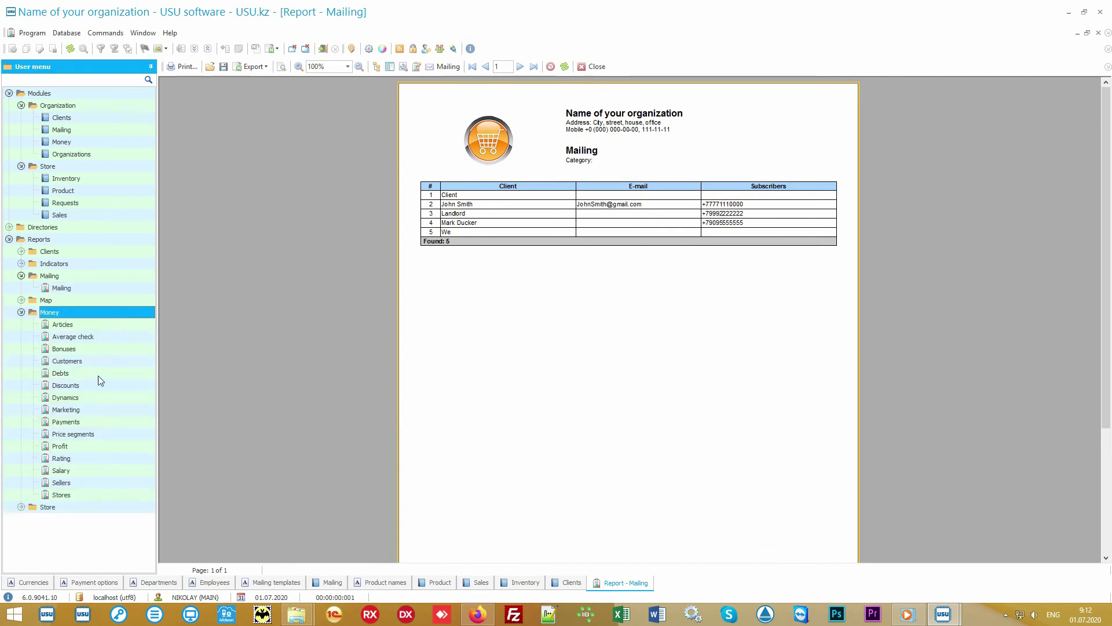
{"action": "double_click", "coordinate": [61, 470]}
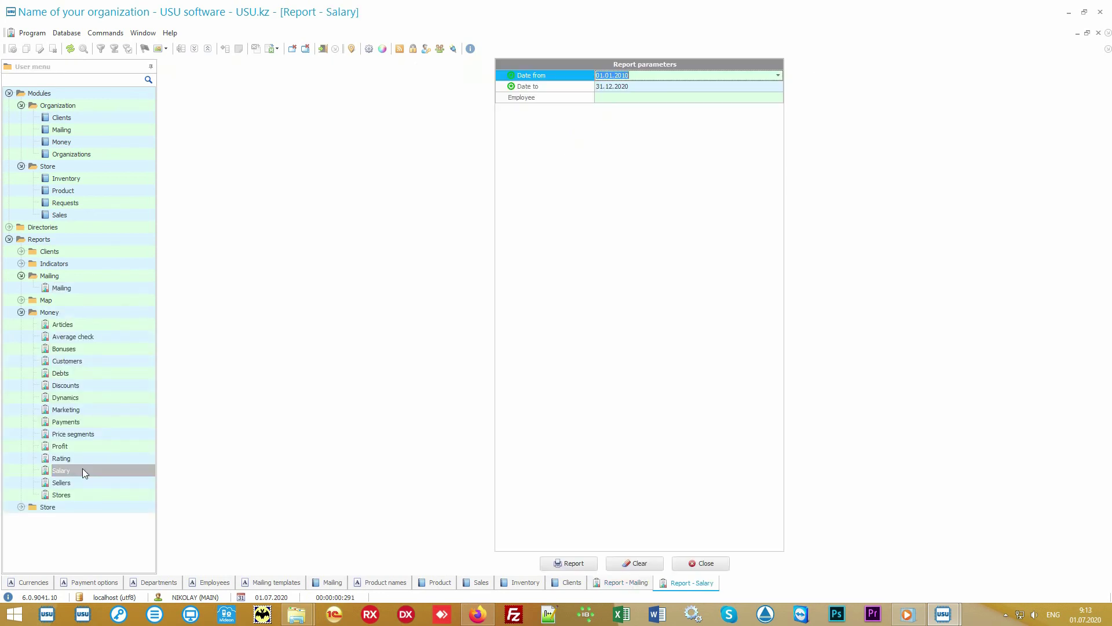
{"action": "left_click", "coordinate": [567, 564]}
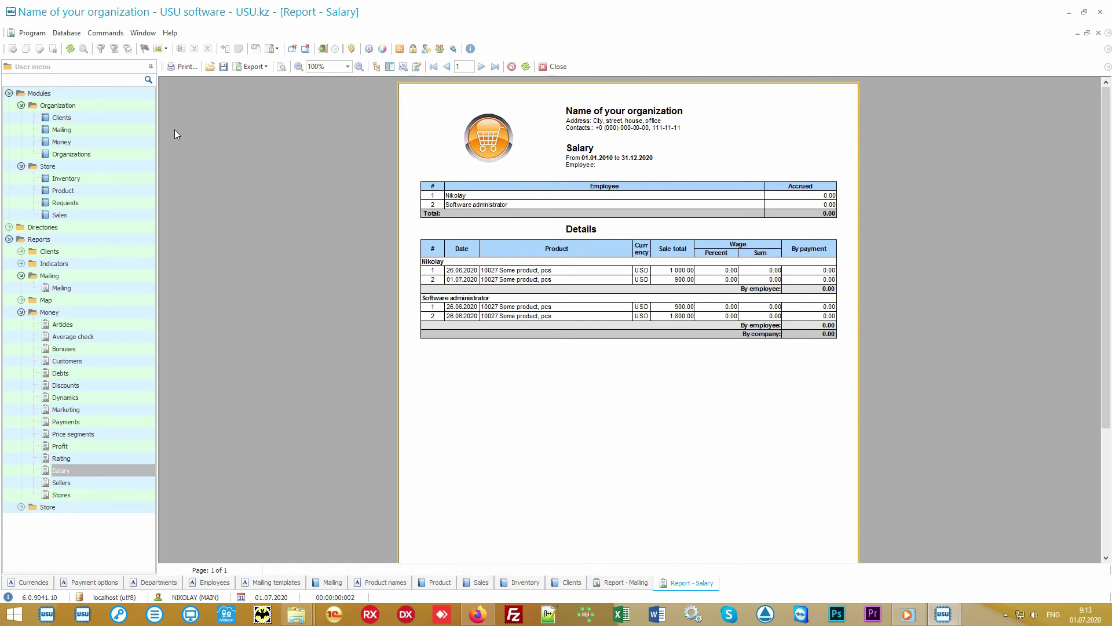
- Return to the client list and collapse the Modules group and the Mailing and Money report groups
{"action": "left_click", "coordinate": [95, 117]}
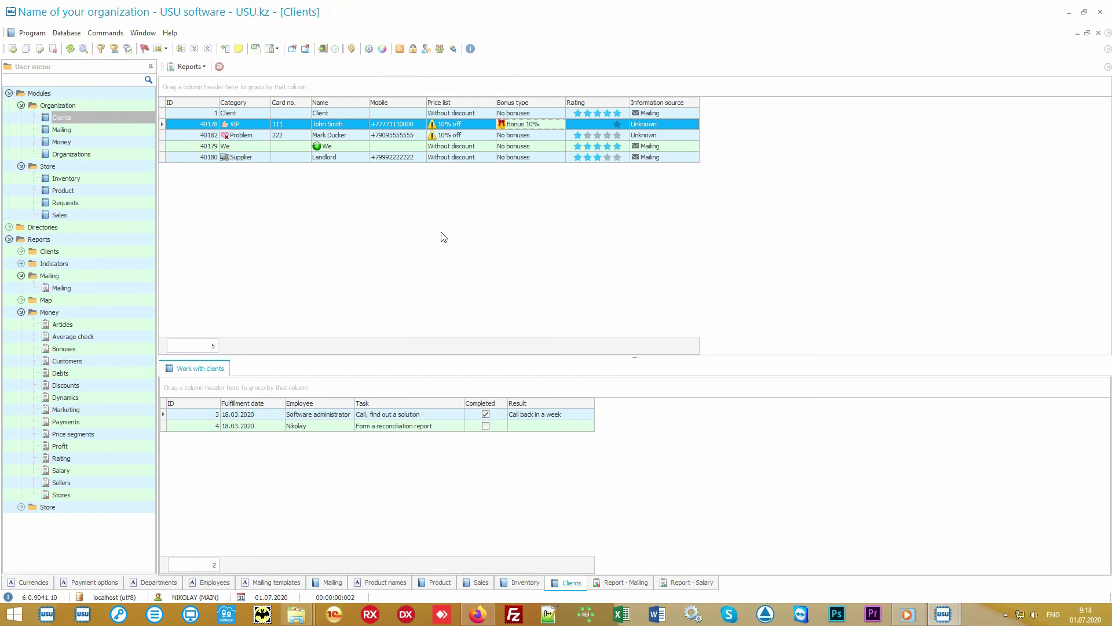
{"action": "left_click", "coordinate": [20, 94]}
{"action": "left_click", "coordinate": [8, 93]}
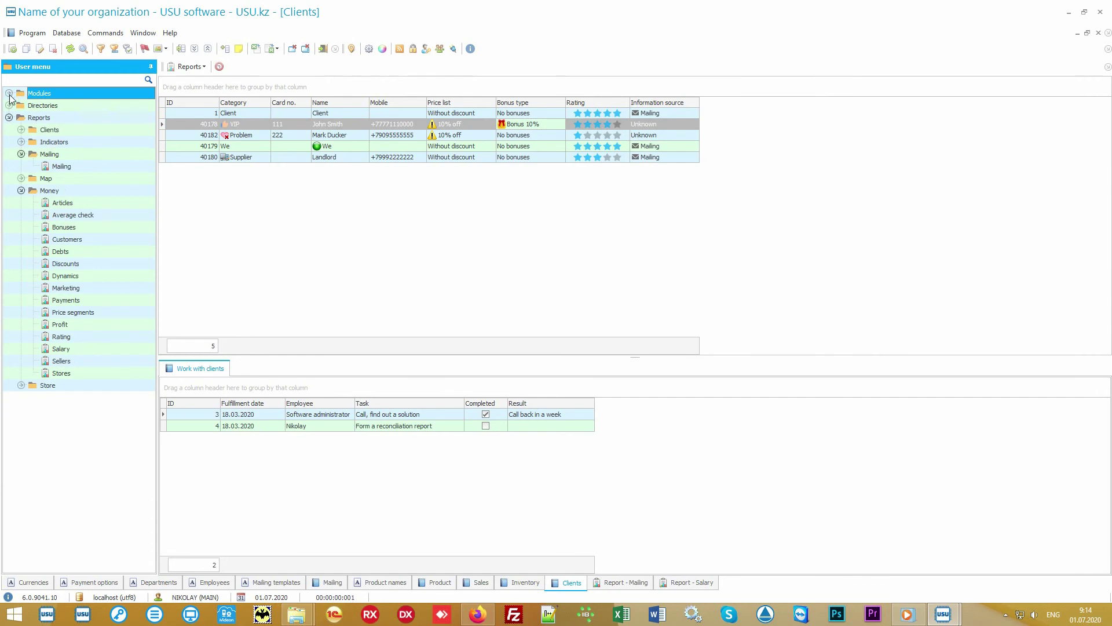
{"action": "left_click", "coordinate": [49, 154]}
{"action": "left_click", "coordinate": [21, 154]}
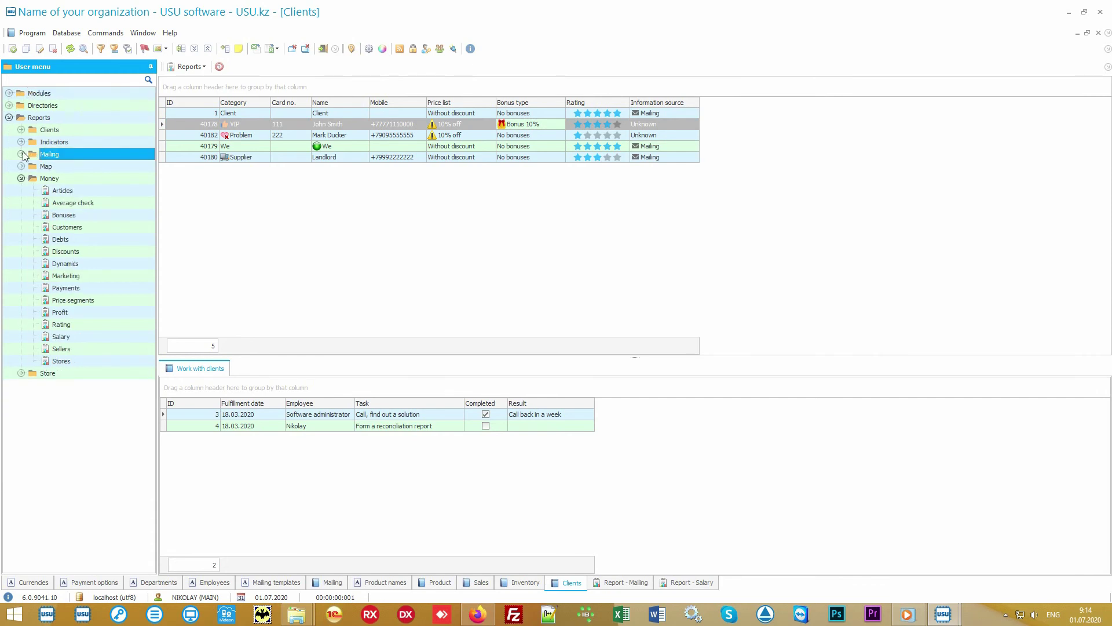
{"action": "left_click", "coordinate": [34, 180]}
{"action": "left_click", "coordinate": [22, 178]}
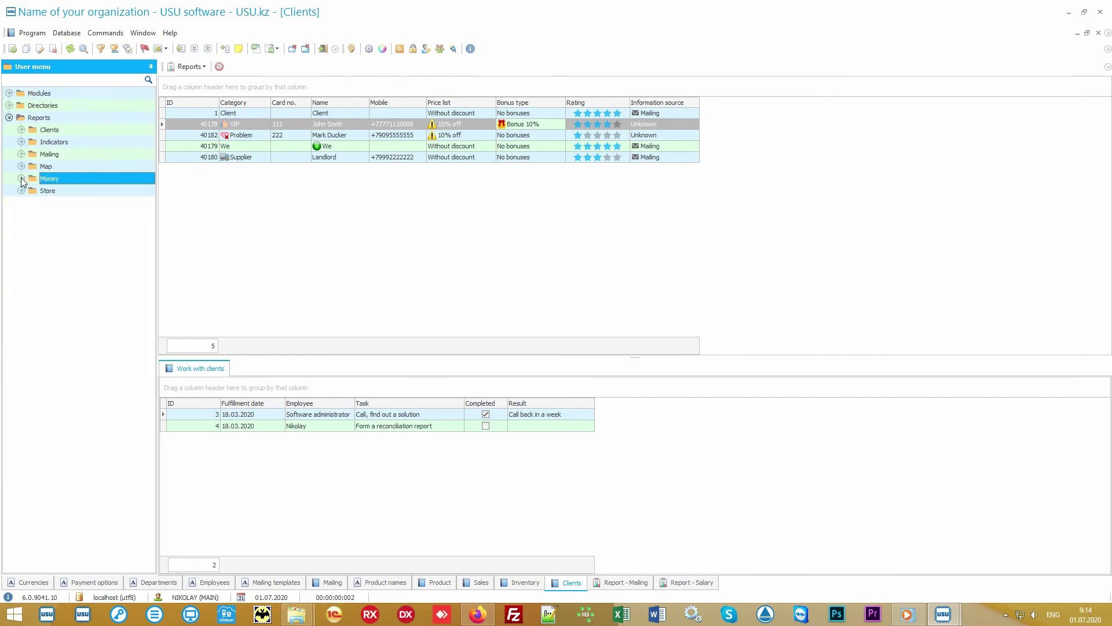
- Generate the Popularity report from the Store reports for 01.01.2010 to 31.12.2020
{"action": "left_click", "coordinate": [58, 191]}
{"action": "double_click", "coordinate": [58, 191]}
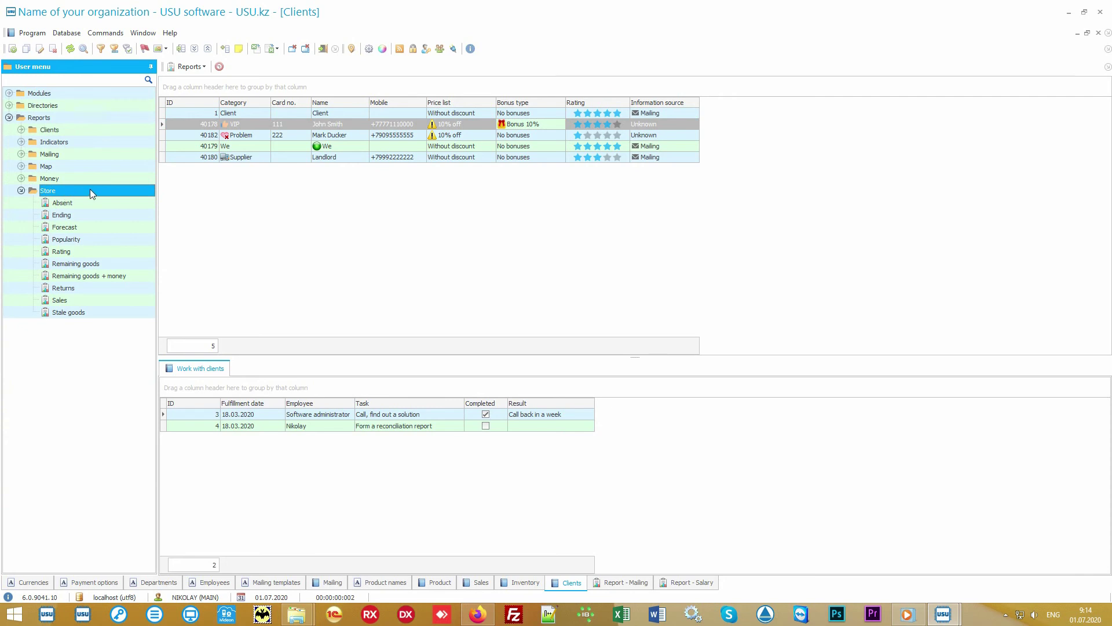
{"action": "double_click", "coordinate": [96, 239]}
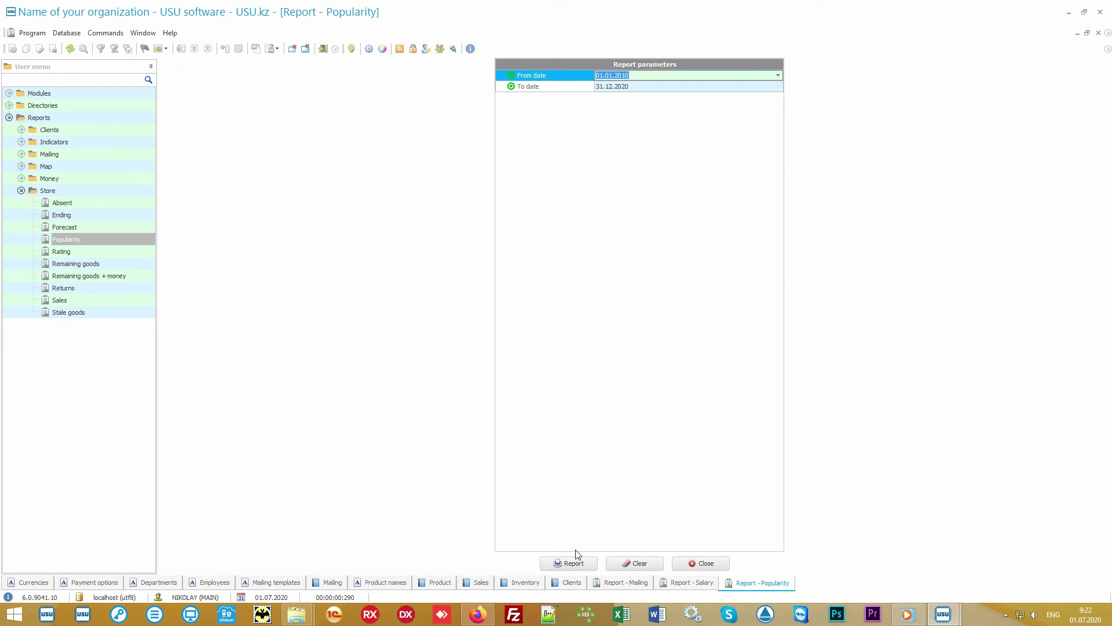
{"action": "left_click", "coordinate": [575, 563]}
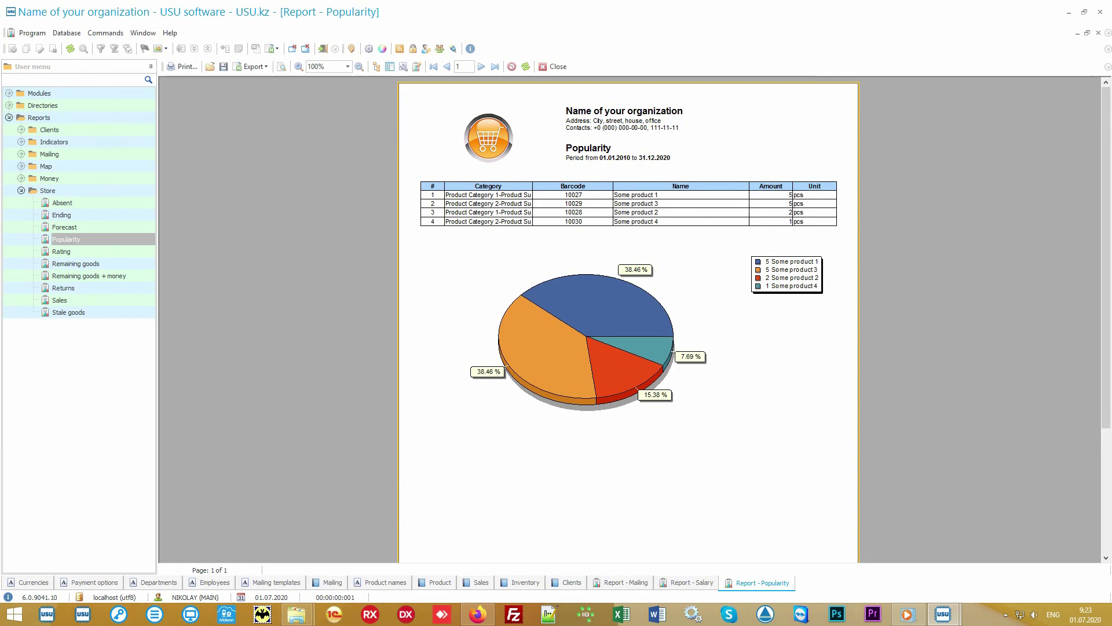
- Generate the store's Rating report for 01.01.2010 to 31.12.2020 and compare it with the Popularity report
{"action": "left_click", "coordinate": [109, 252]}
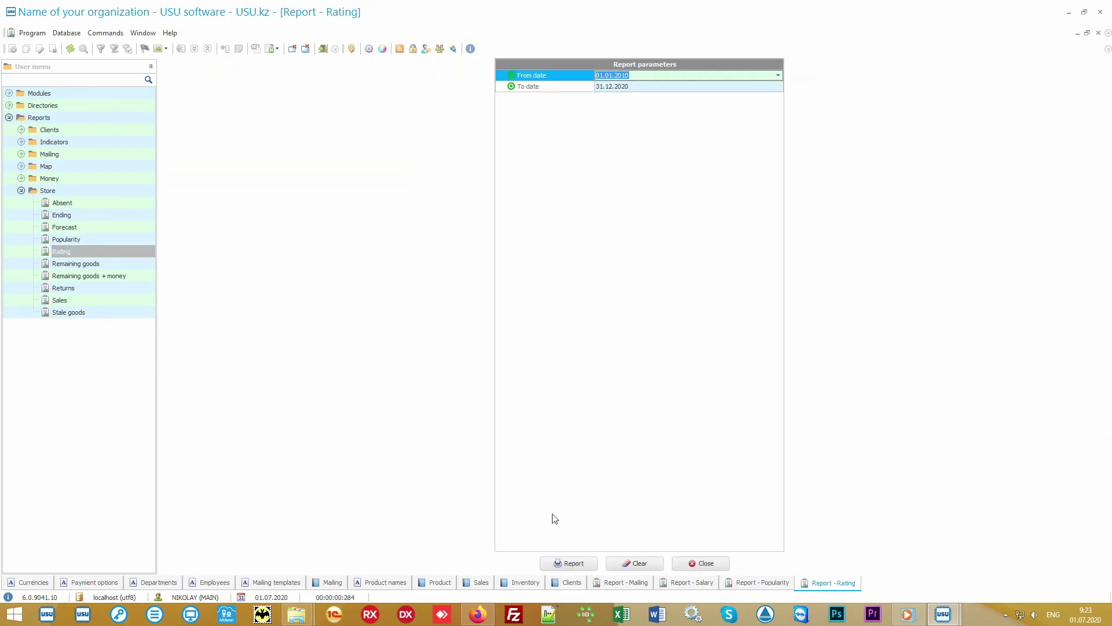
{"action": "left_click", "coordinate": [569, 562]}
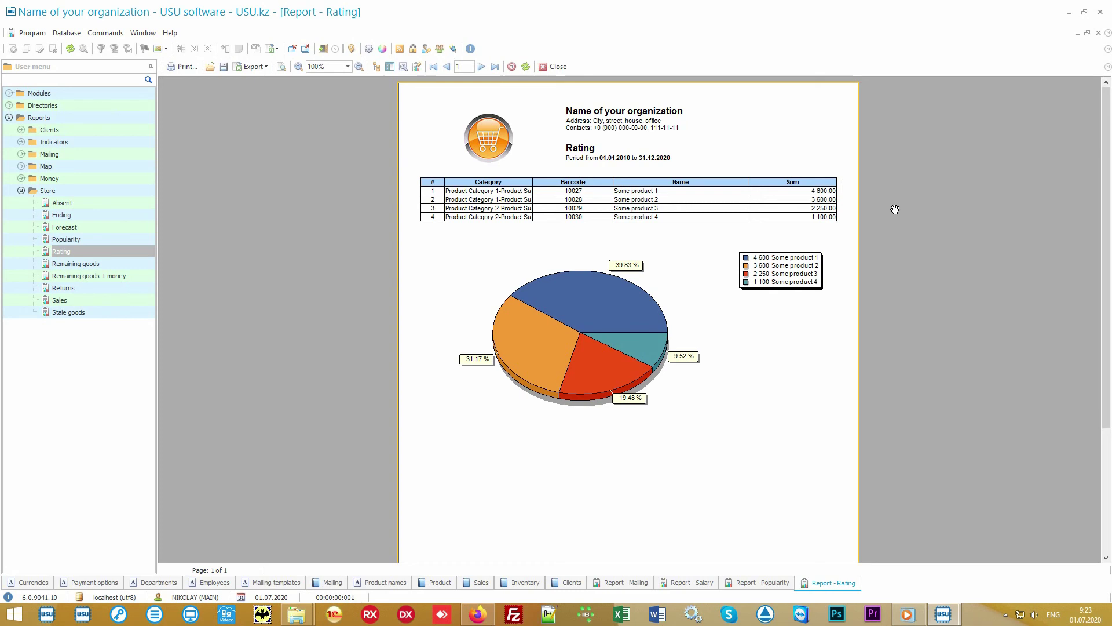
{"action": "left_click", "coordinate": [755, 584]}
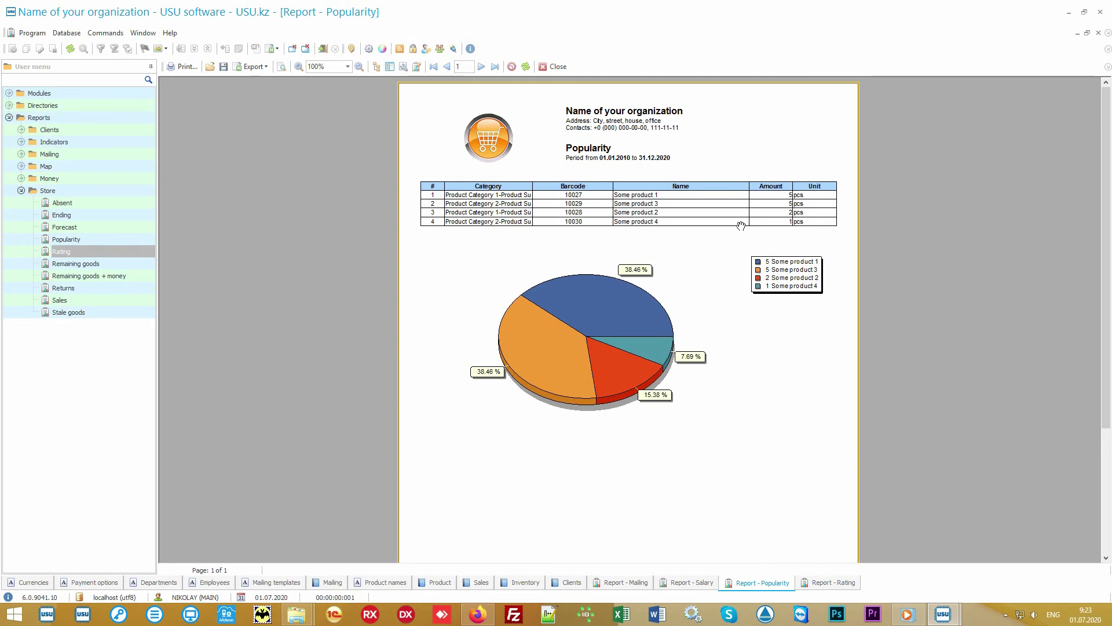
{"action": "left_click", "coordinate": [816, 585]}
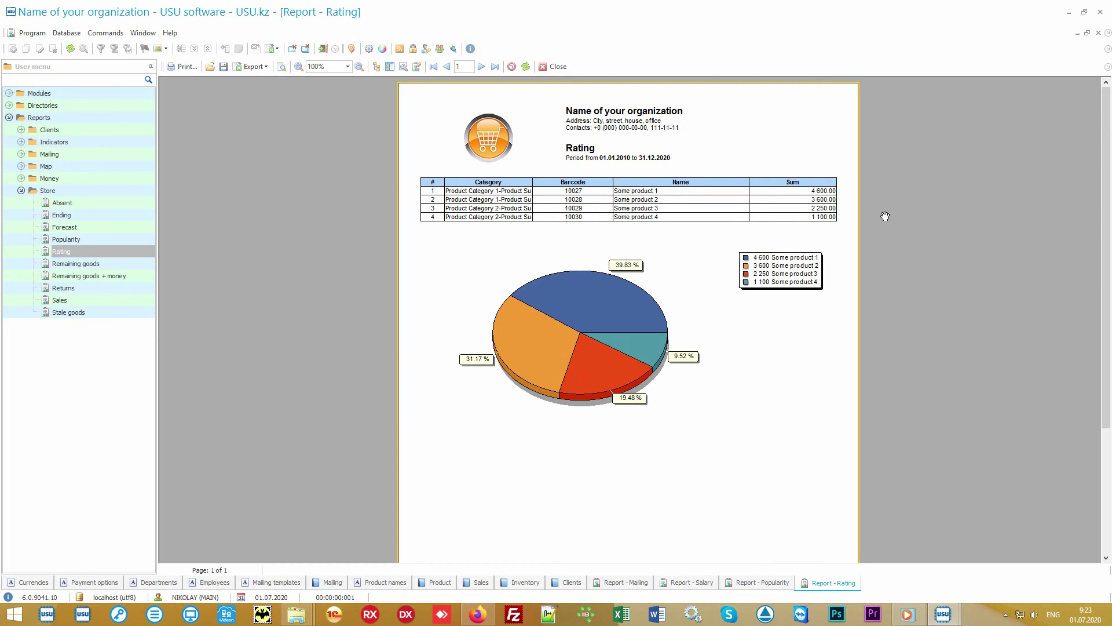
- Generate the Sales report from the Store reports for 01.01.2010 to 31.12.2020 with no category, store or seller filter
{"action": "left_click", "coordinate": [102, 299]}
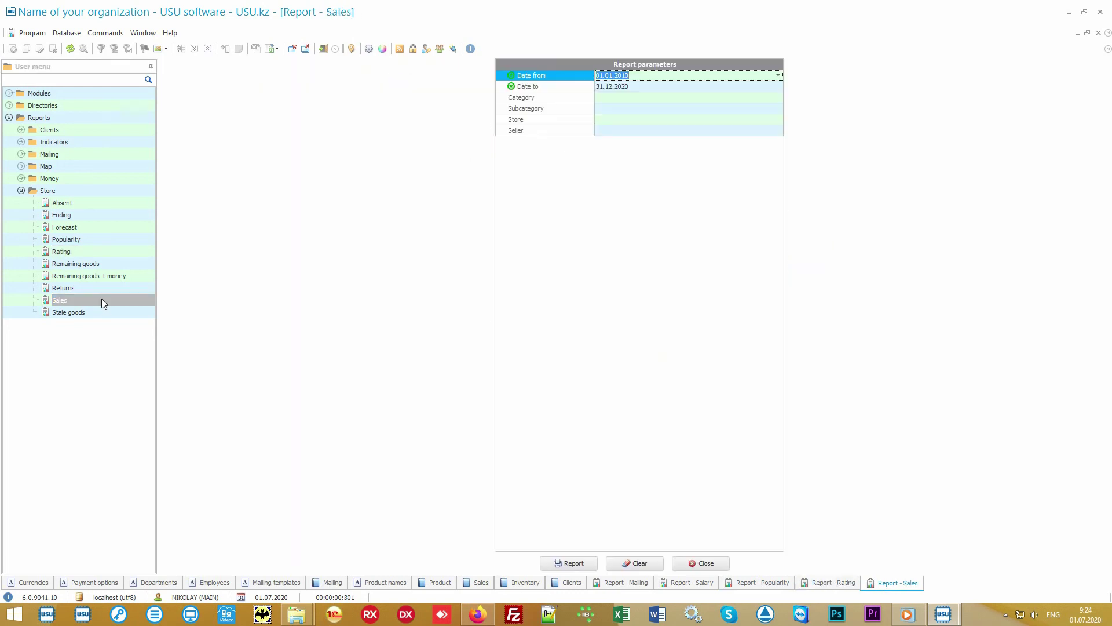
{"action": "left_click", "coordinate": [571, 561]}
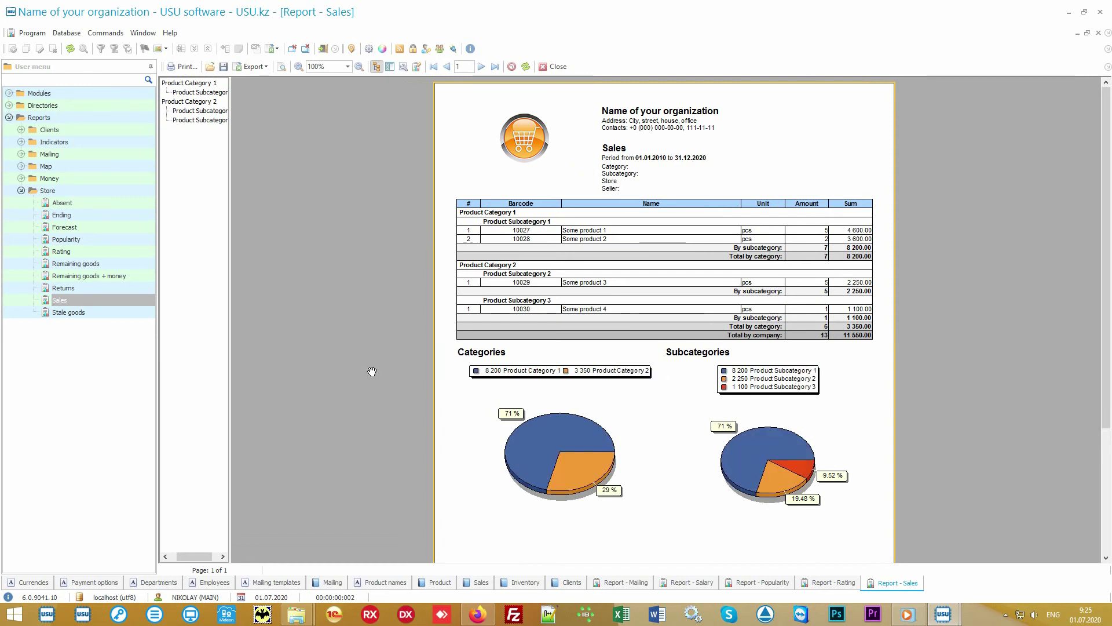
- Generate another store Sales report with the period set to 01.07.2020 through 05.07.2020
{"action": "double_click", "coordinate": [113, 299]}
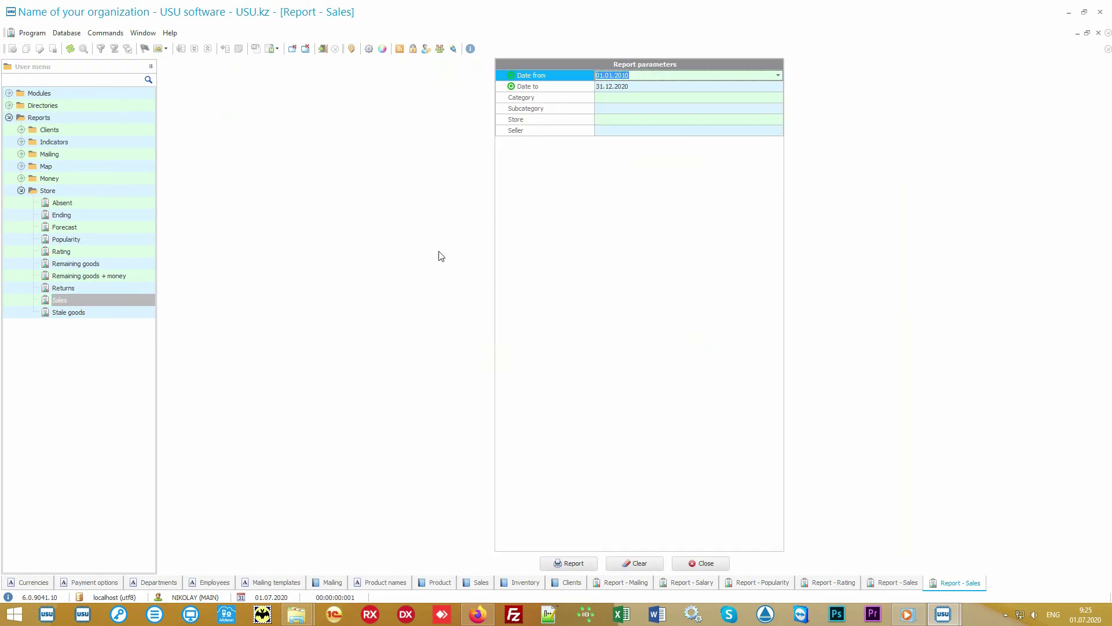
{"action": "key", "text": "Delete"}
{"action": "key", "text": "Down"}
{"action": "key", "text": "Delete"}
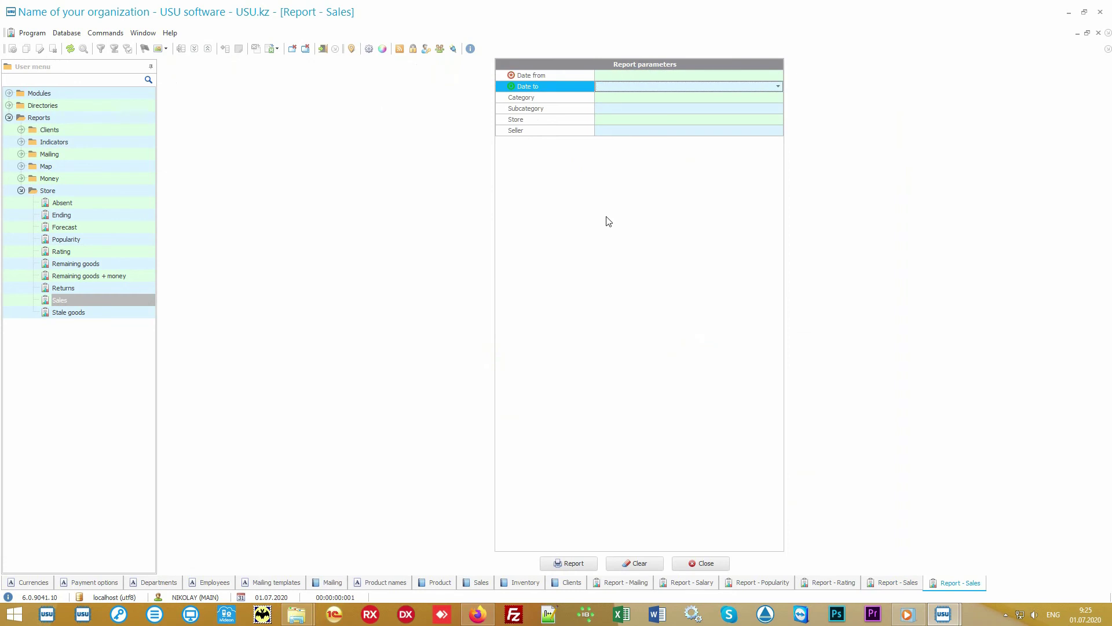
{"action": "key", "text": "Up"}
{"action": "left_click", "coordinate": [780, 76]}
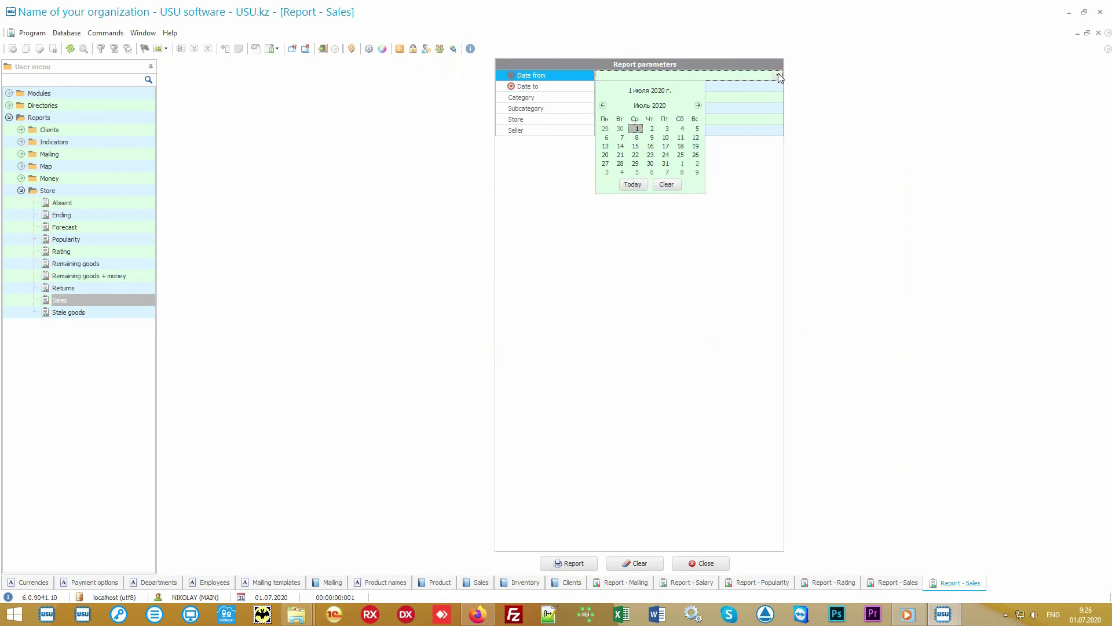
{"action": "left_click", "coordinate": [633, 184]}
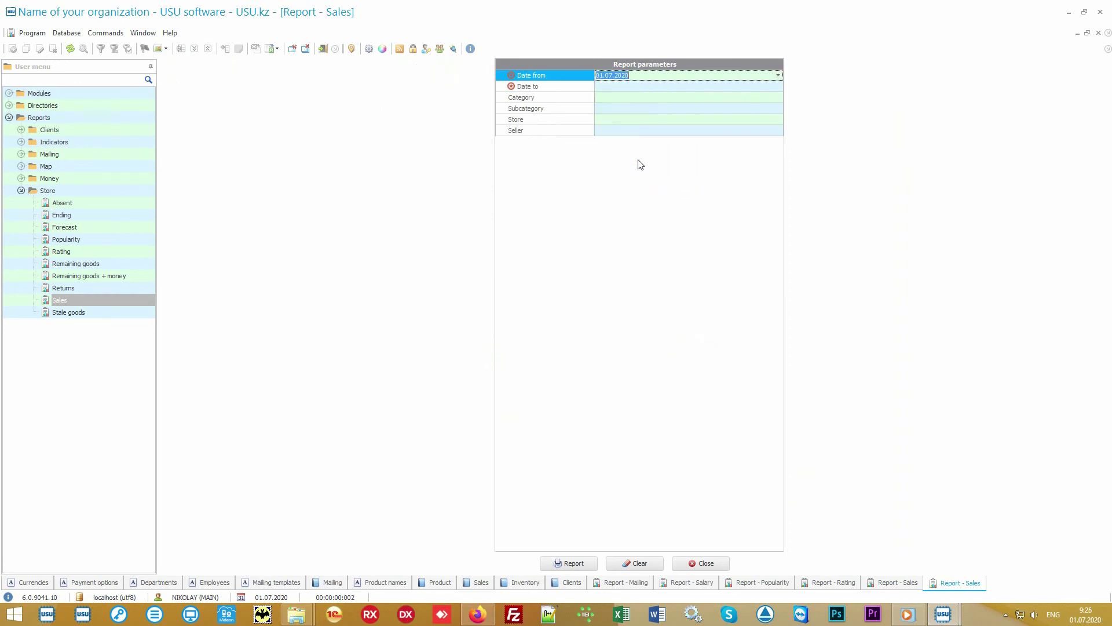
{"action": "left_click", "coordinate": [632, 87]}
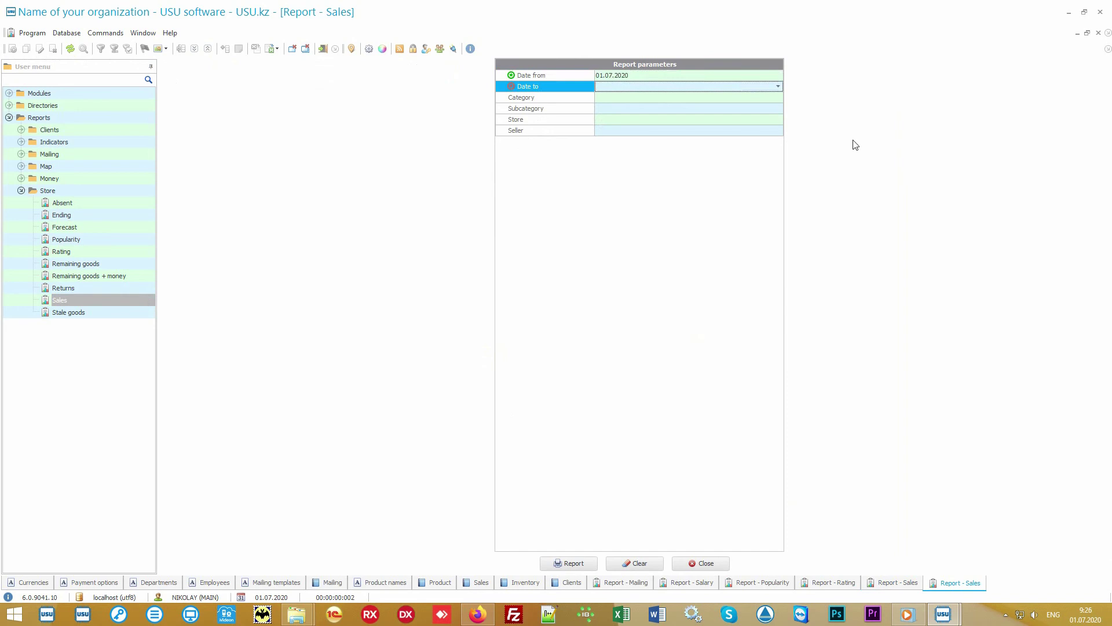
{"action": "type", "text": "05.07.2020"}
{"action": "key", "text": "Return"}
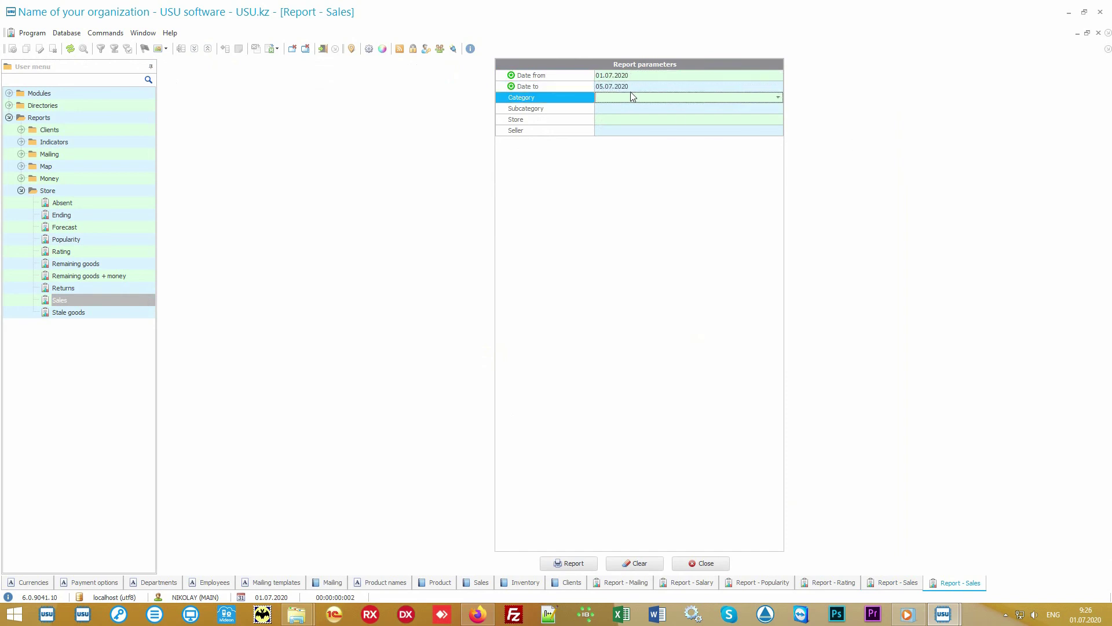
{"action": "left_click", "coordinate": [569, 563]}
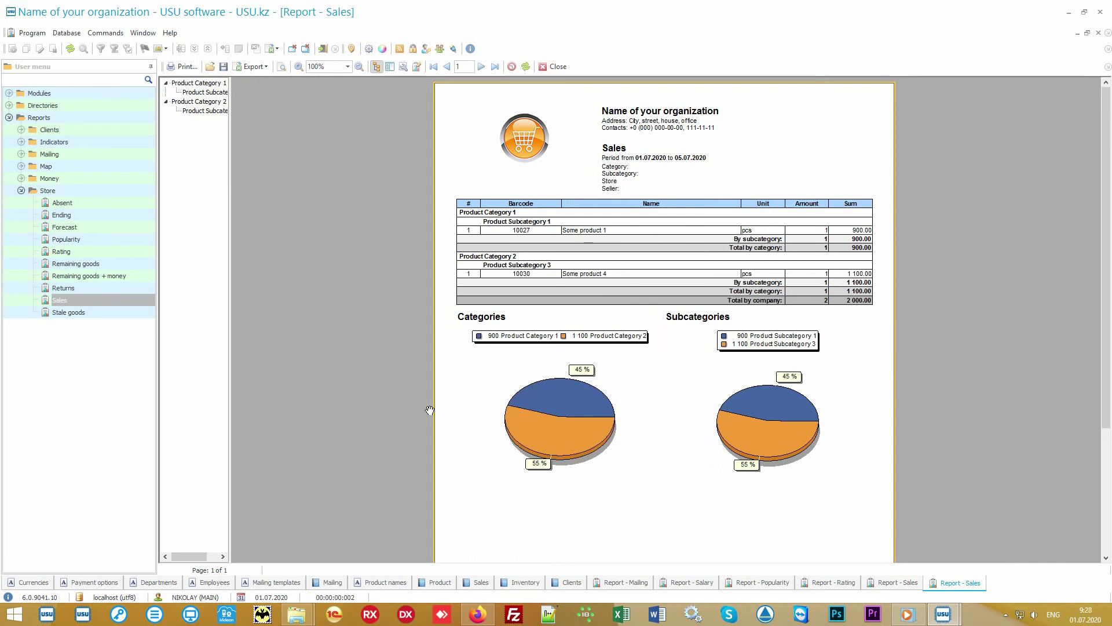
- Look through the list of Store reports from Absent to Stale goods and briefly view the Money reports group
{"action": "left_click", "coordinate": [87, 194]}
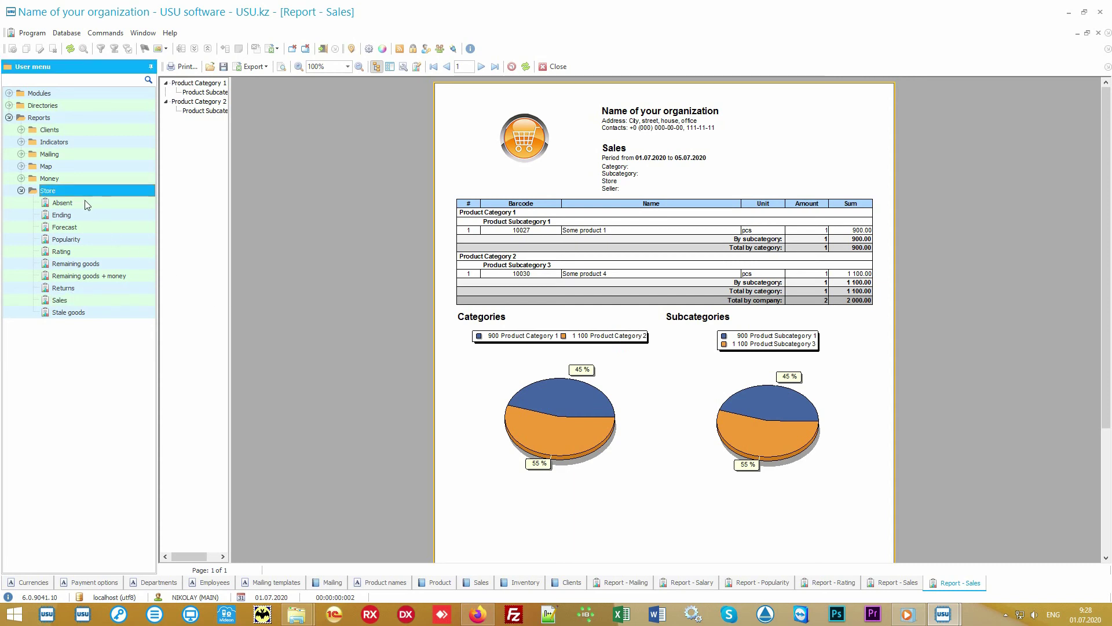
{"action": "key", "text": "Down"}
{"action": "key", "text": "Down"}
{"action": "key", "text": "Down"}
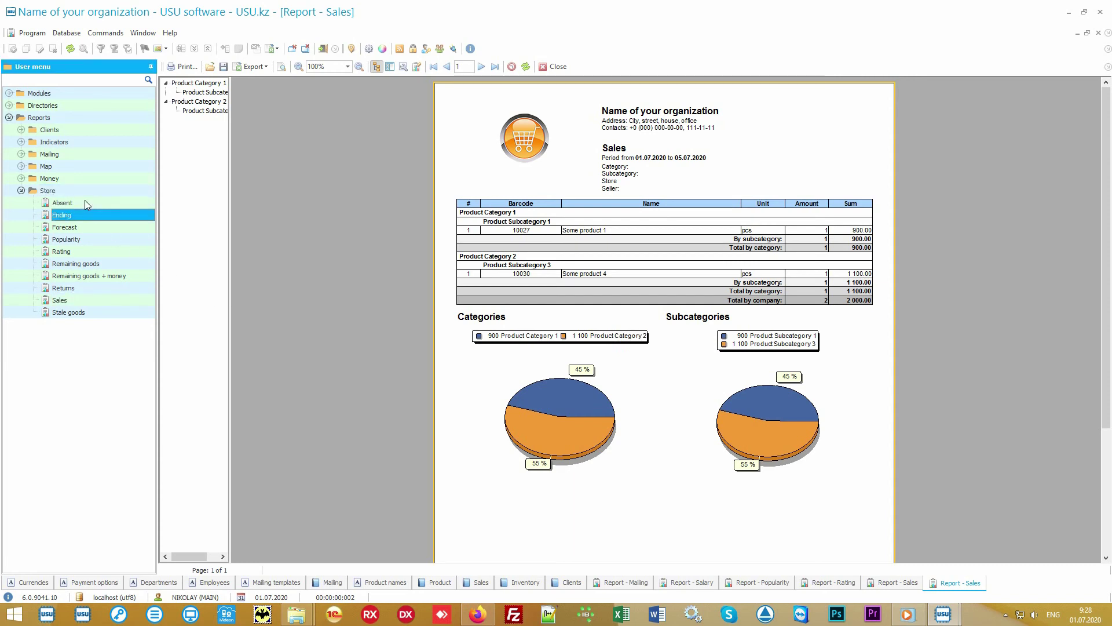
{"action": "key", "text": "Down"}
{"action": "key", "text": "Down"}
{"action": "key", "text": "Down"}
{"action": "key", "text": "Down"}
{"action": "key", "text": "Down"}
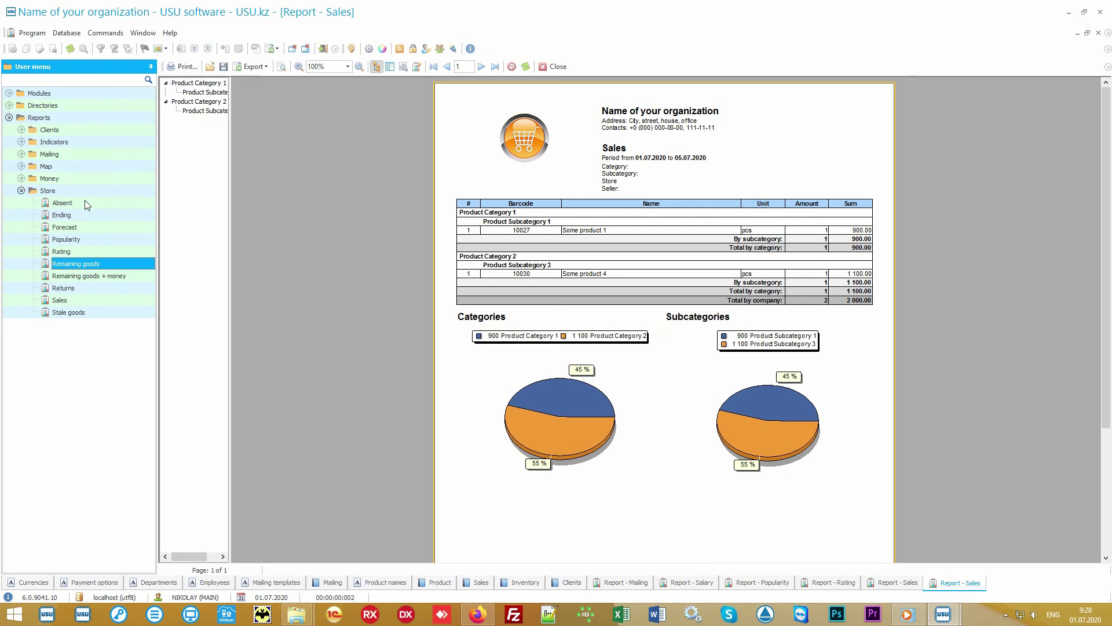
{"action": "key", "text": "Down"}
{"action": "key", "text": "Down"}
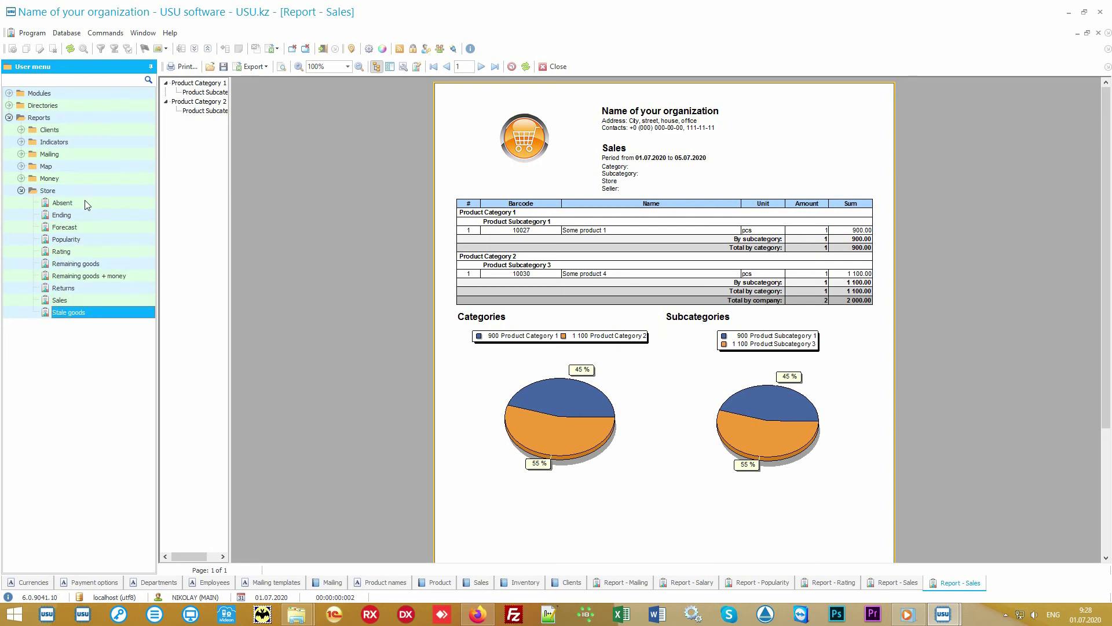
{"action": "left_click", "coordinate": [21, 178]}
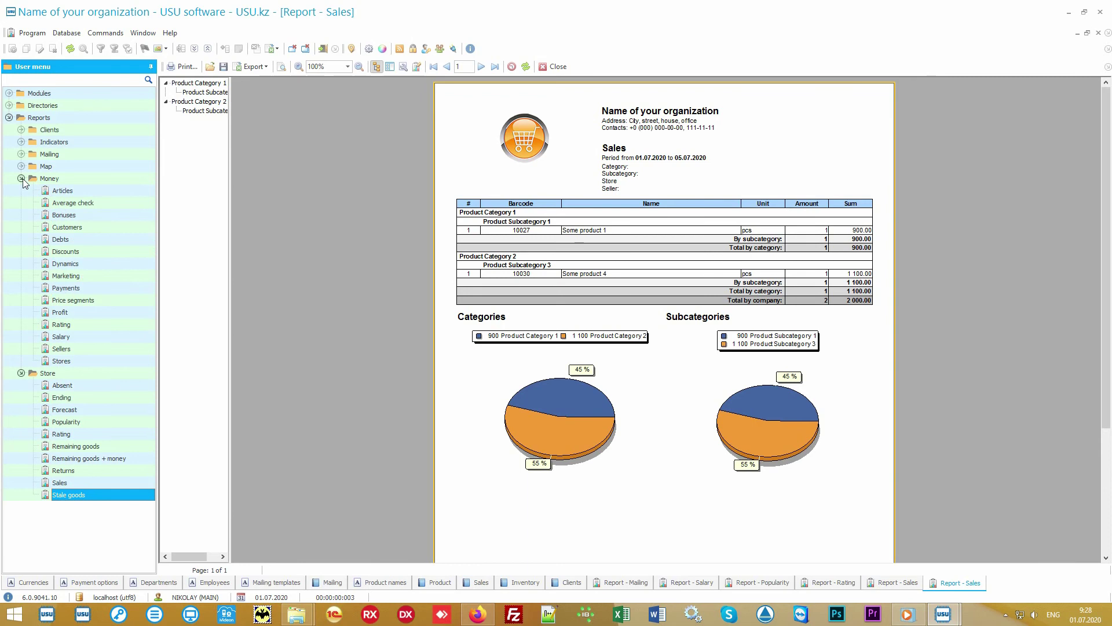
{"action": "left_click", "coordinate": [22, 178]}
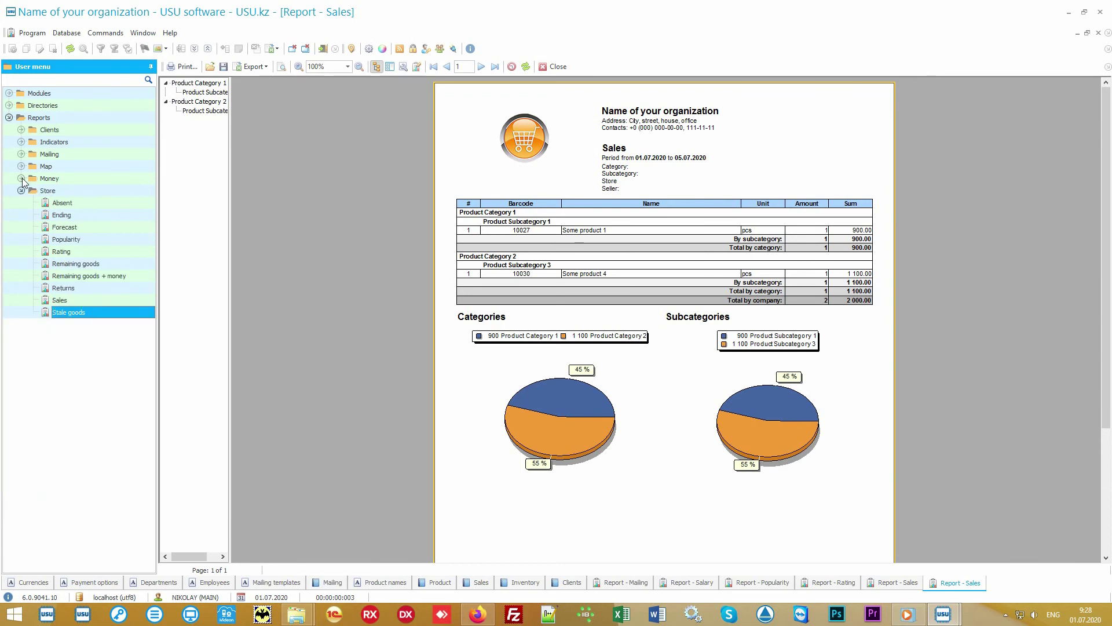
{"action": "left_click", "coordinate": [72, 194]}
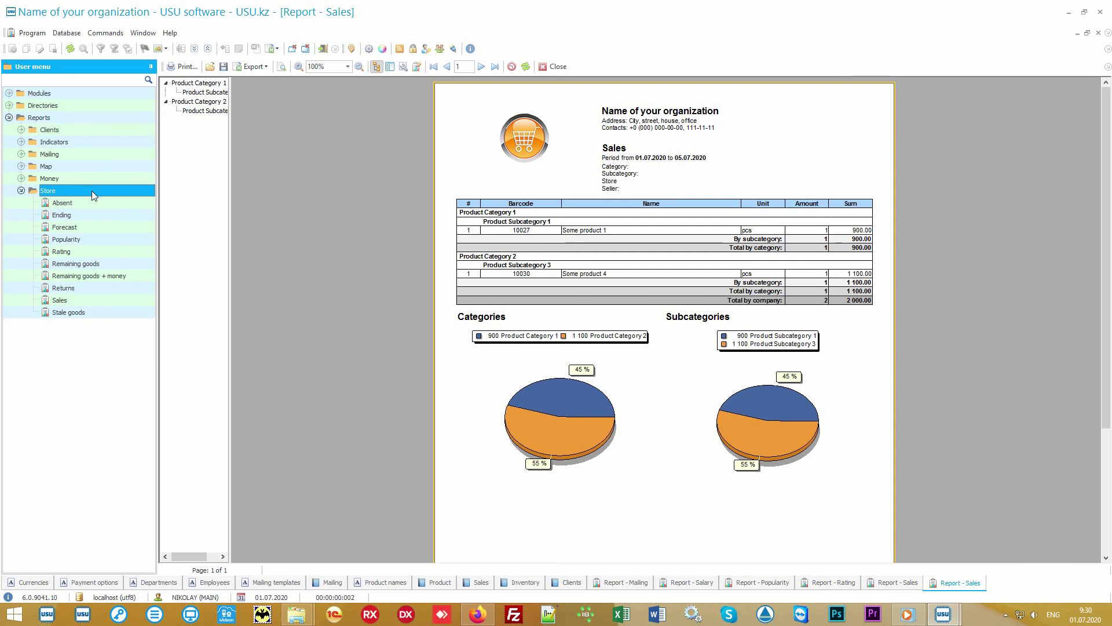
- Open the Sales report parameters again and examine the date, Category, Subcategory, Store and Seller filters, including the available categories
{"action": "double_click", "coordinate": [94, 300]}
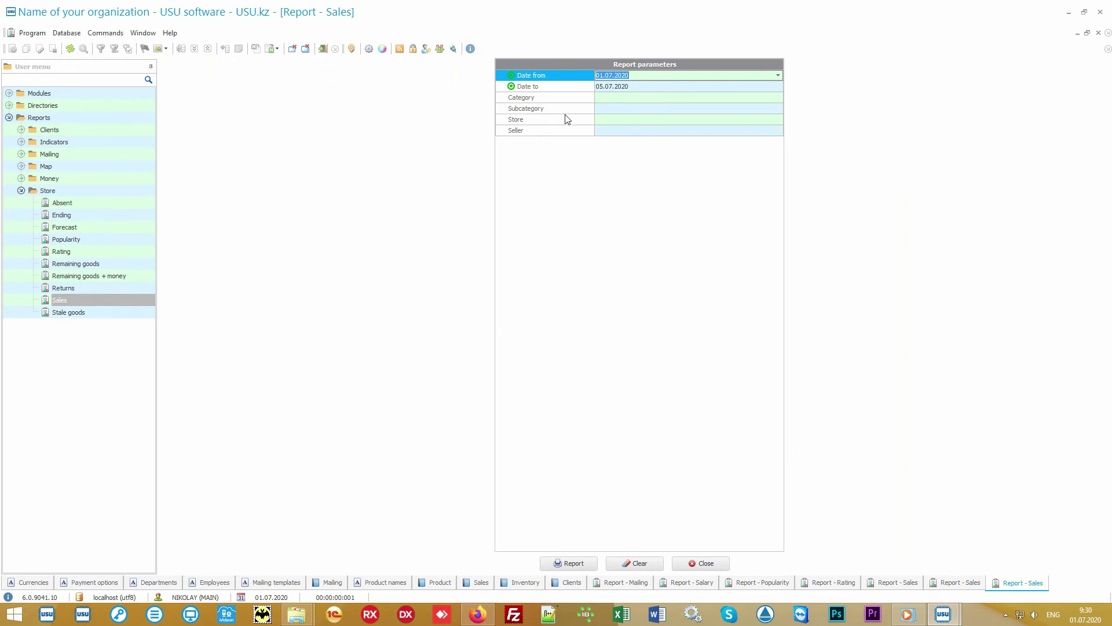
{"action": "left_click", "coordinate": [574, 91]}
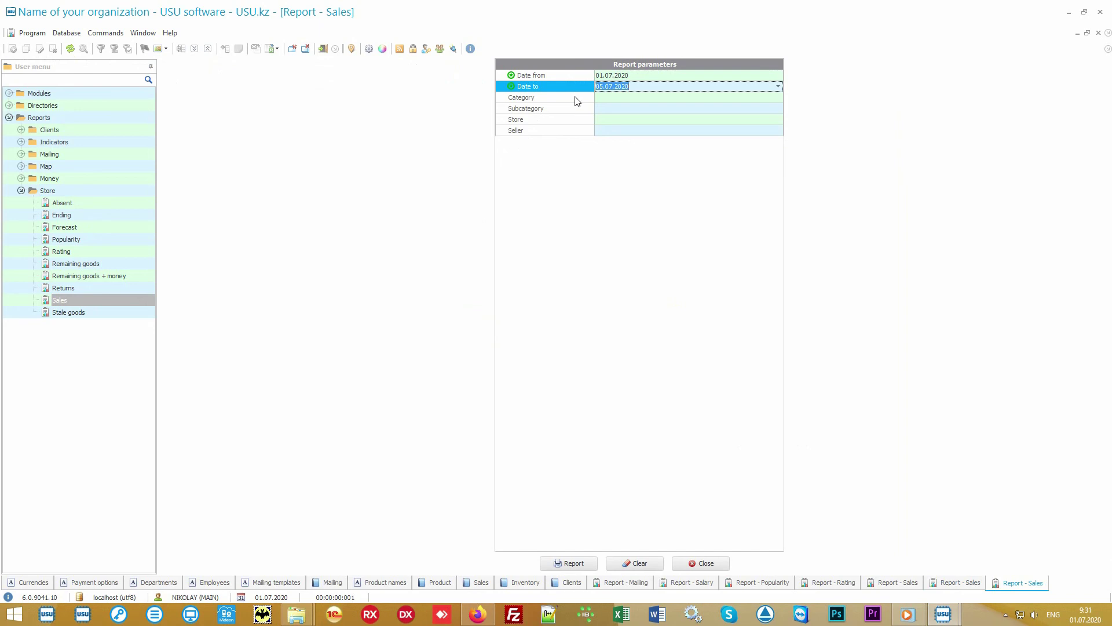
{"action": "left_click", "coordinate": [577, 101]}
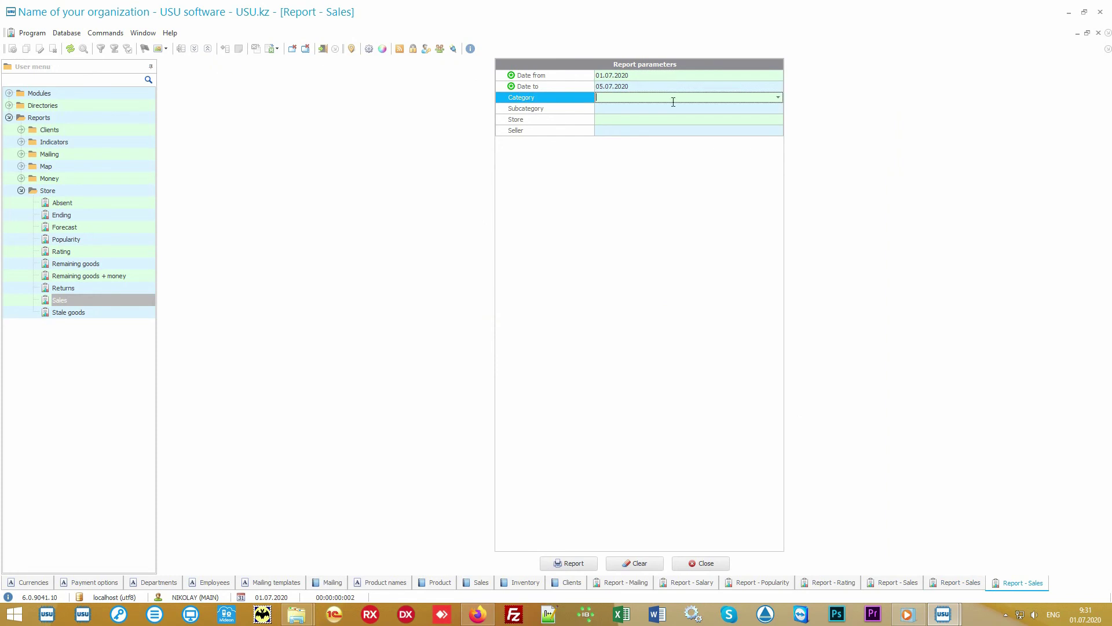
{"action": "left_click", "coordinate": [777, 98]}
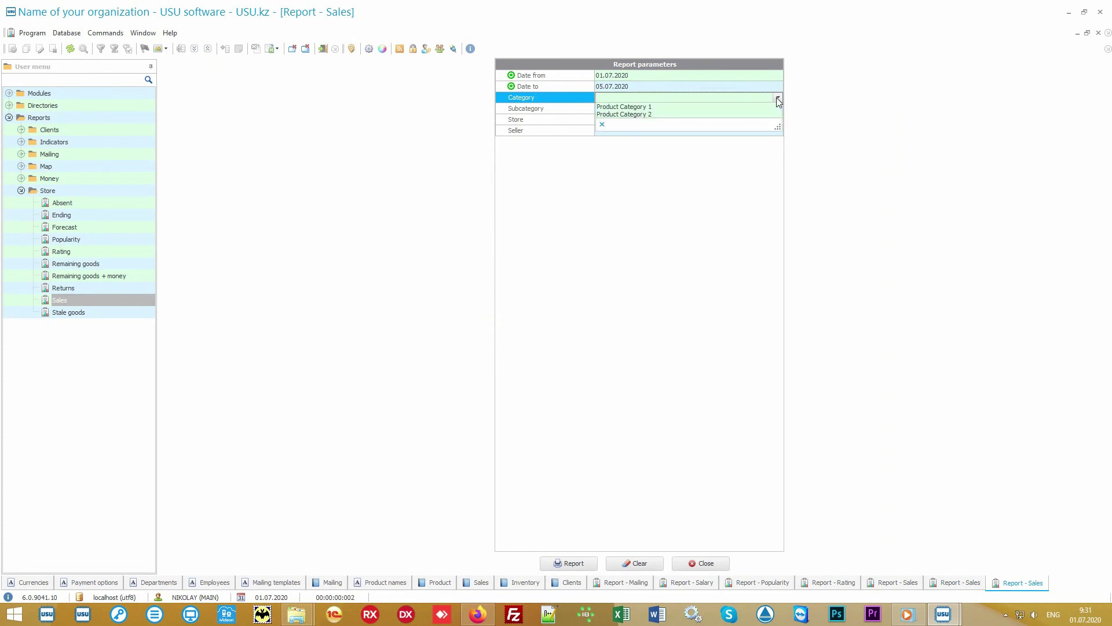
{"action": "left_click", "coordinate": [760, 98]}
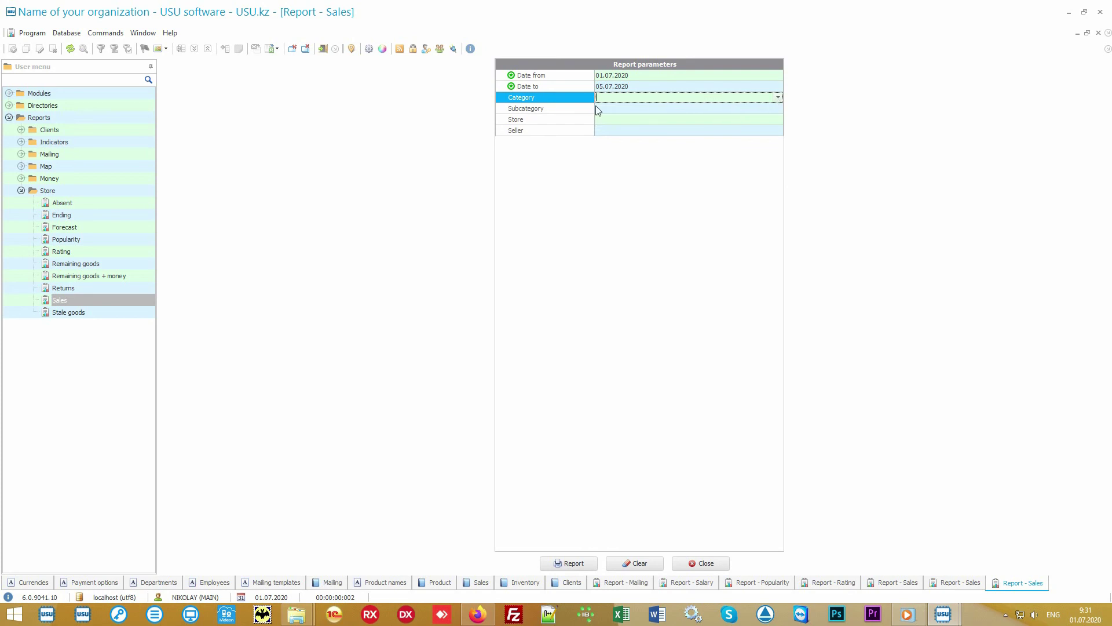
{"action": "left_click", "coordinate": [576, 110]}
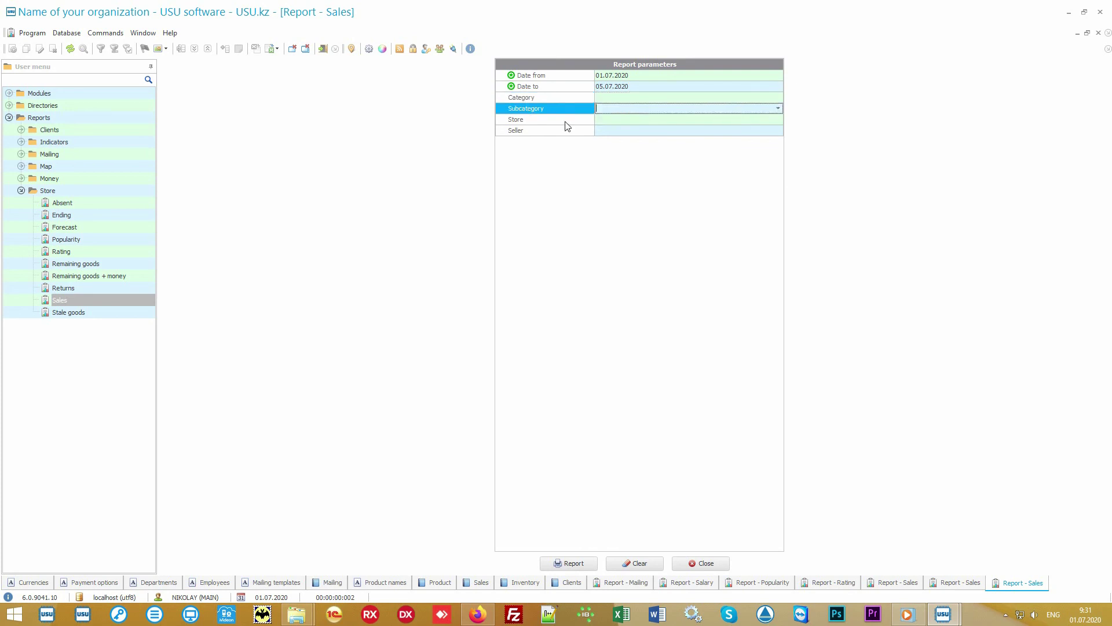
{"action": "left_click", "coordinate": [566, 122]}
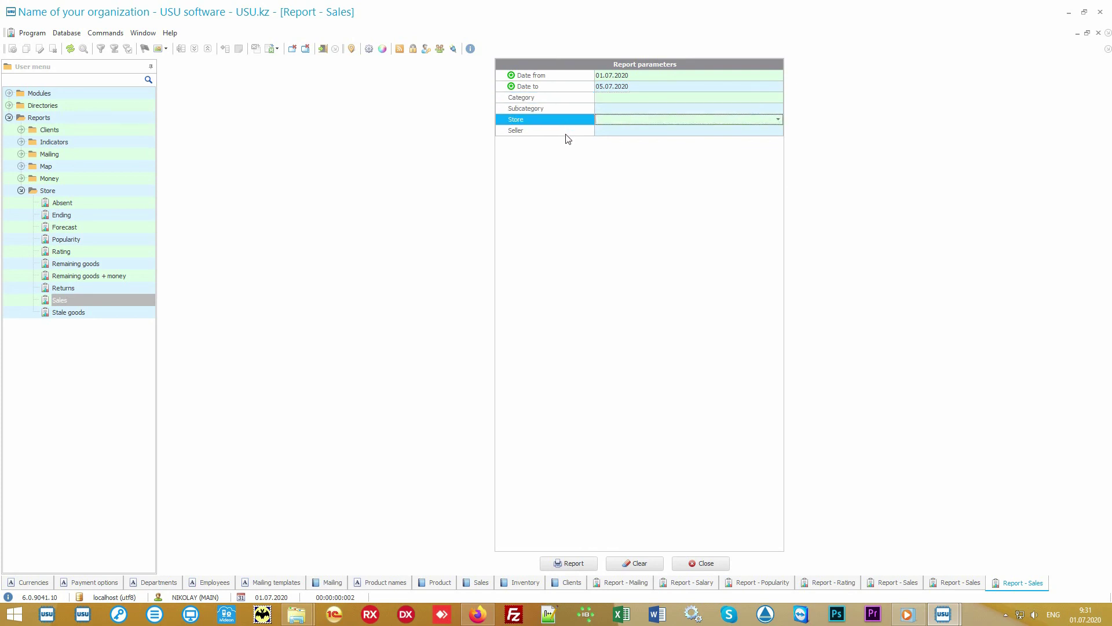
{"action": "left_click", "coordinate": [565, 132]}
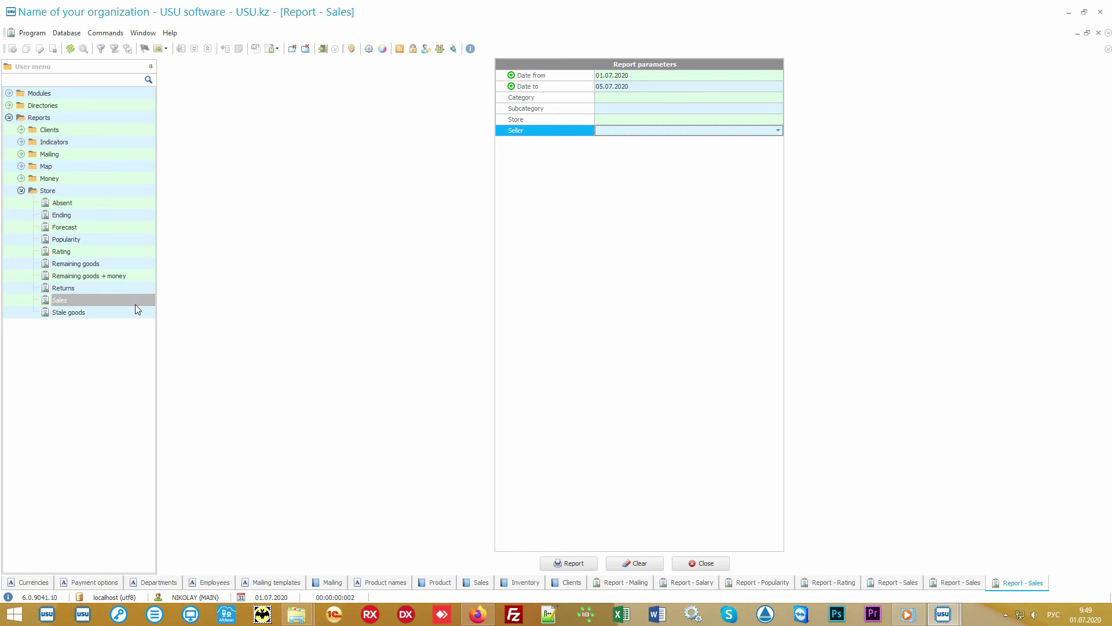
- Generate the store's Stale goods and Absent reports, each for 01.01.2010 to 31.12.2020
{"action": "left_click", "coordinate": [106, 316]}
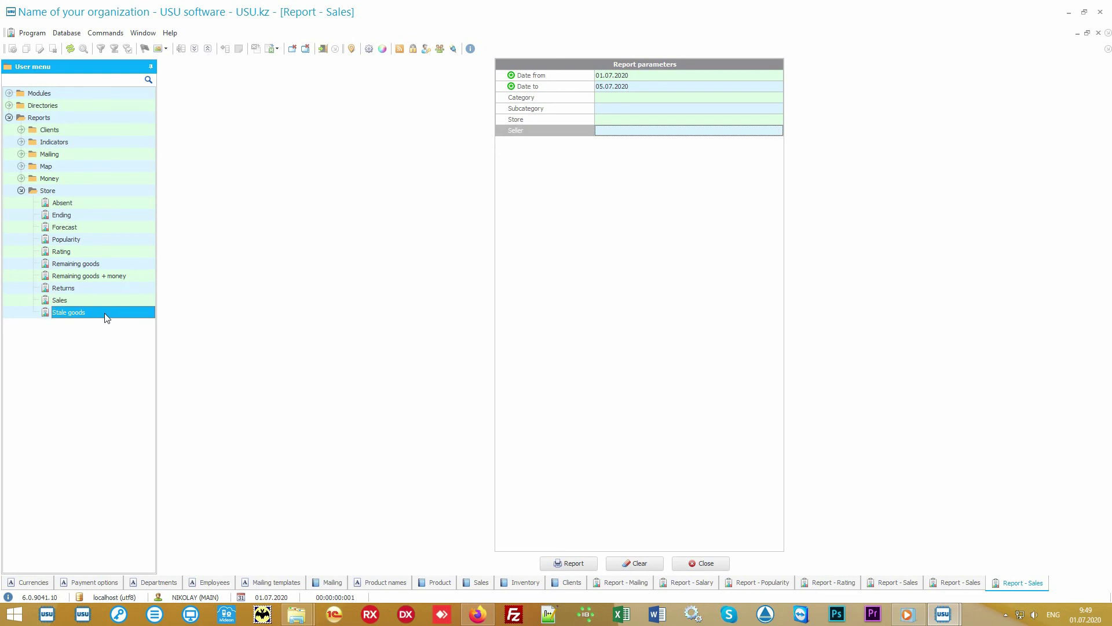
{"action": "left_click", "coordinate": [566, 564]}
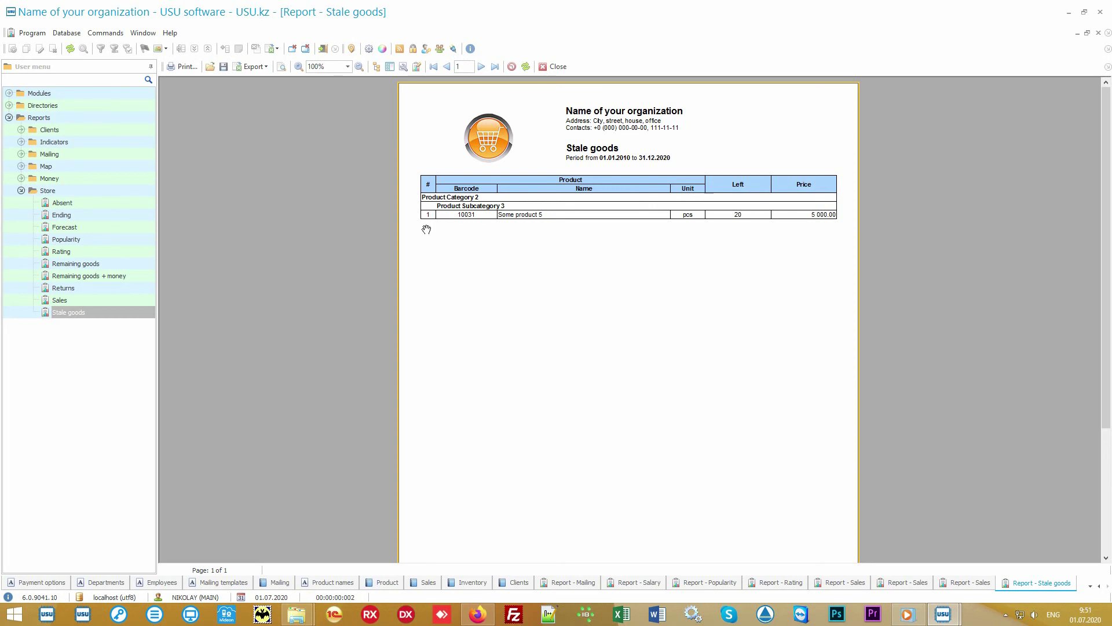
{"action": "left_click", "coordinate": [77, 206]}
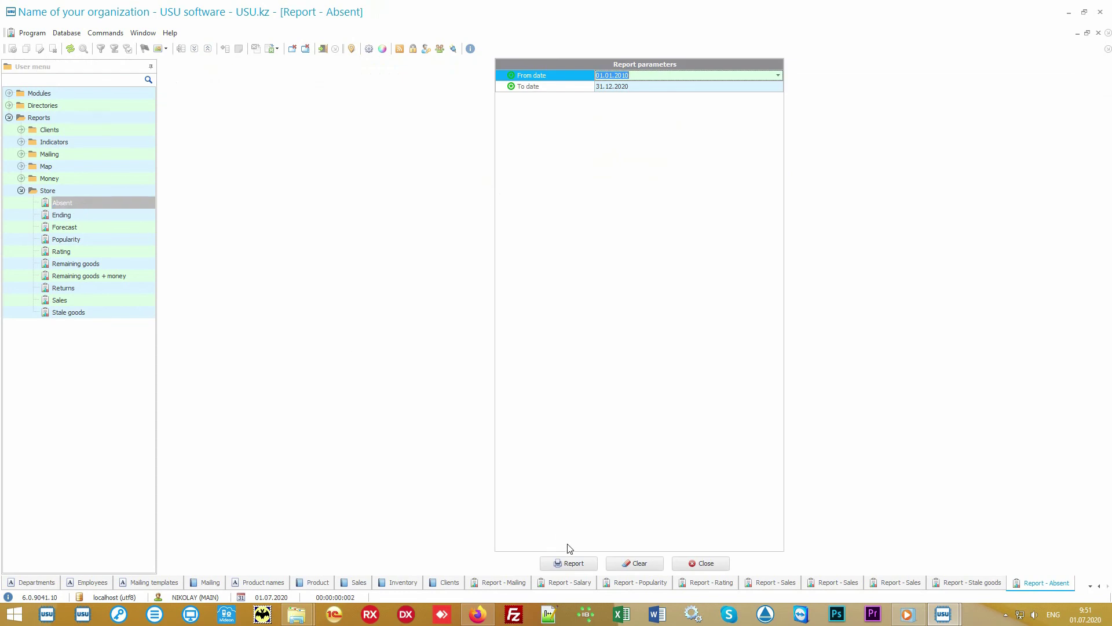
{"action": "left_click", "coordinate": [582, 564]}
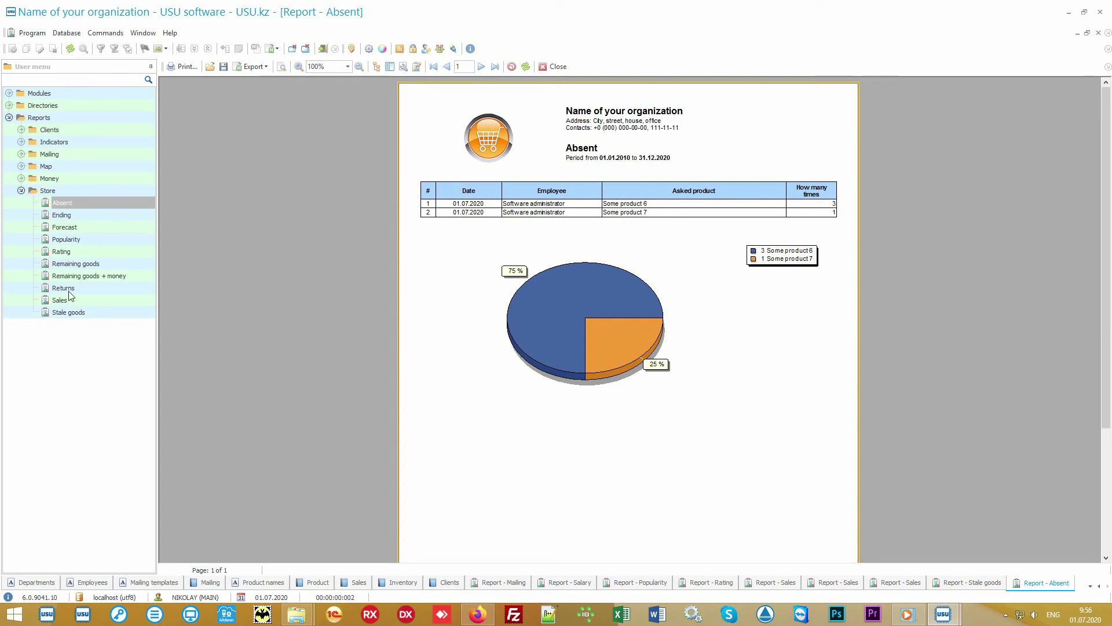
- Generate the store's Returns report for 01.01.2010 to 31.12.2020 and its Forecast report for 01.06.2020 to 01.07.2020
{"action": "left_click", "coordinate": [63, 288]}
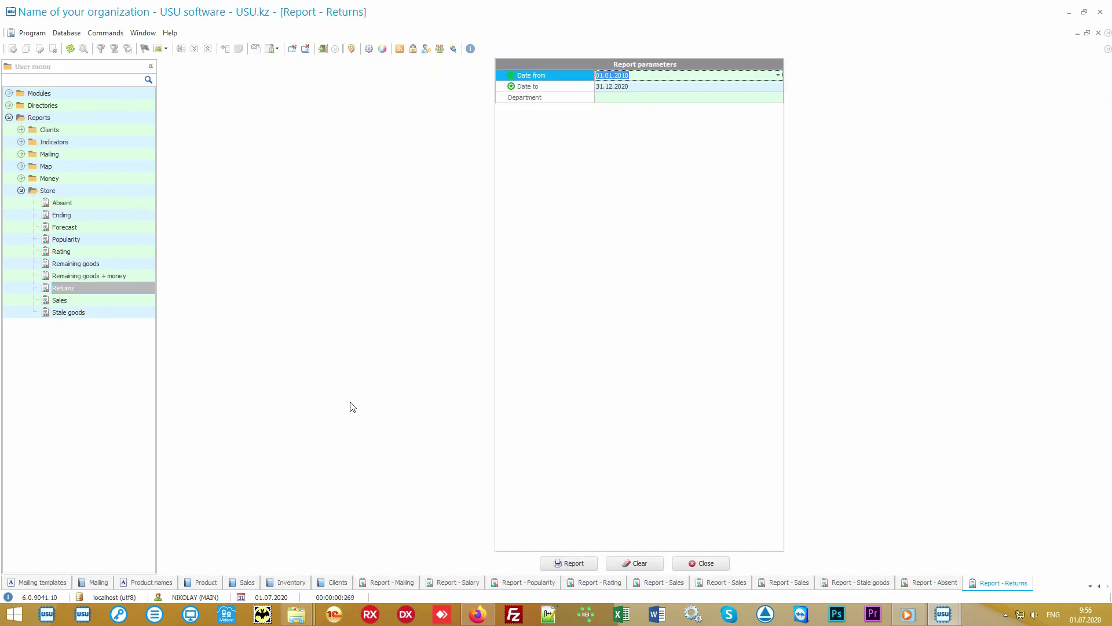
{"action": "left_click", "coordinate": [569, 563]}
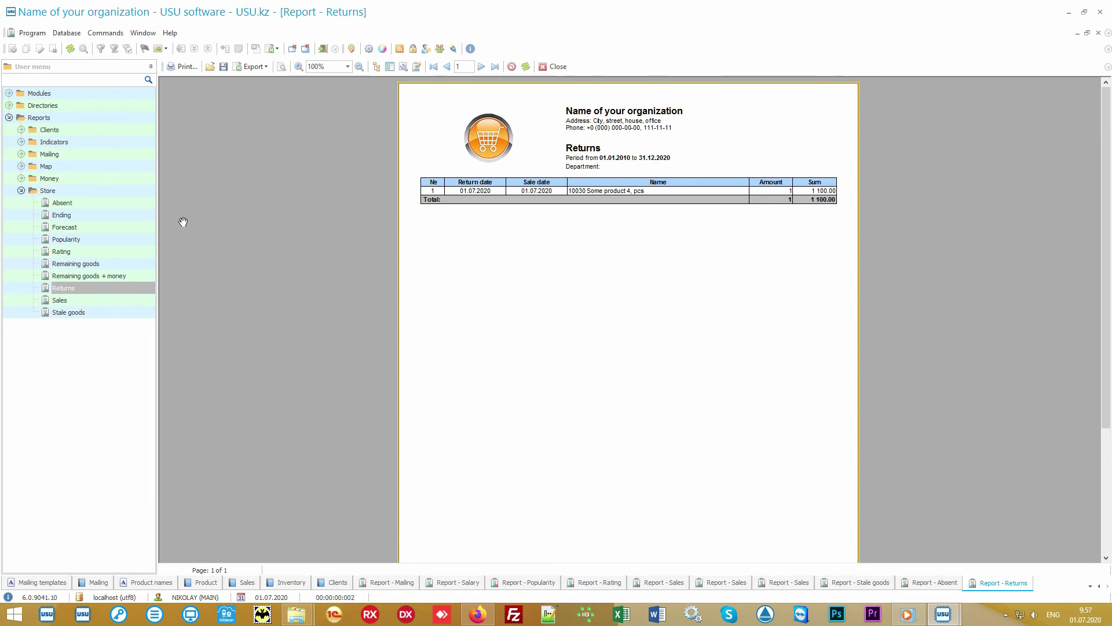
{"action": "left_click", "coordinate": [92, 227]}
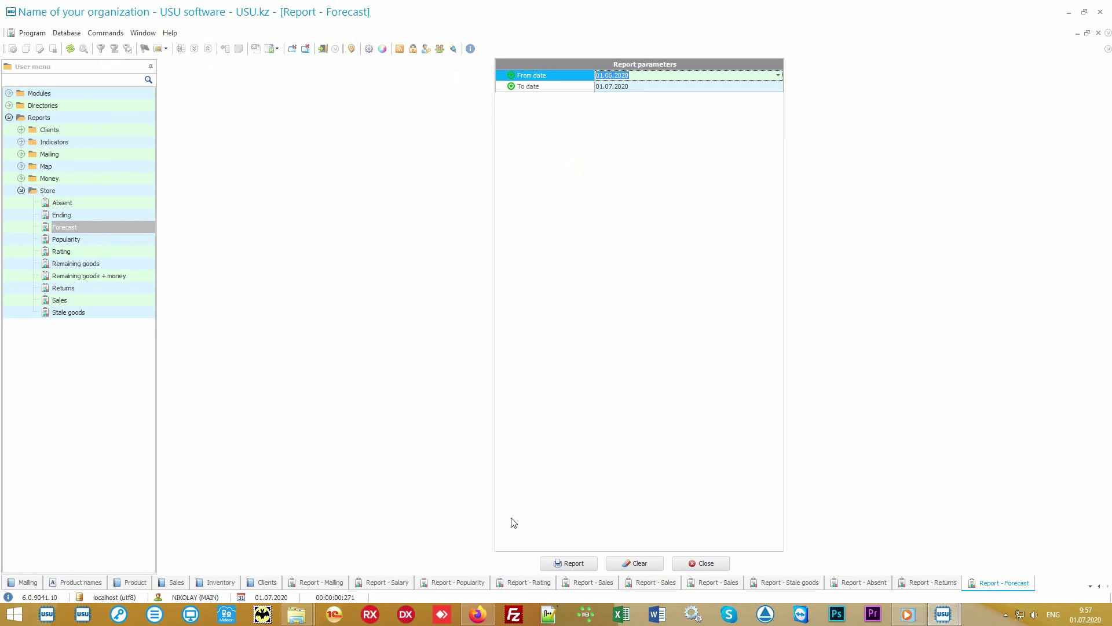
{"action": "left_click", "coordinate": [574, 563]}
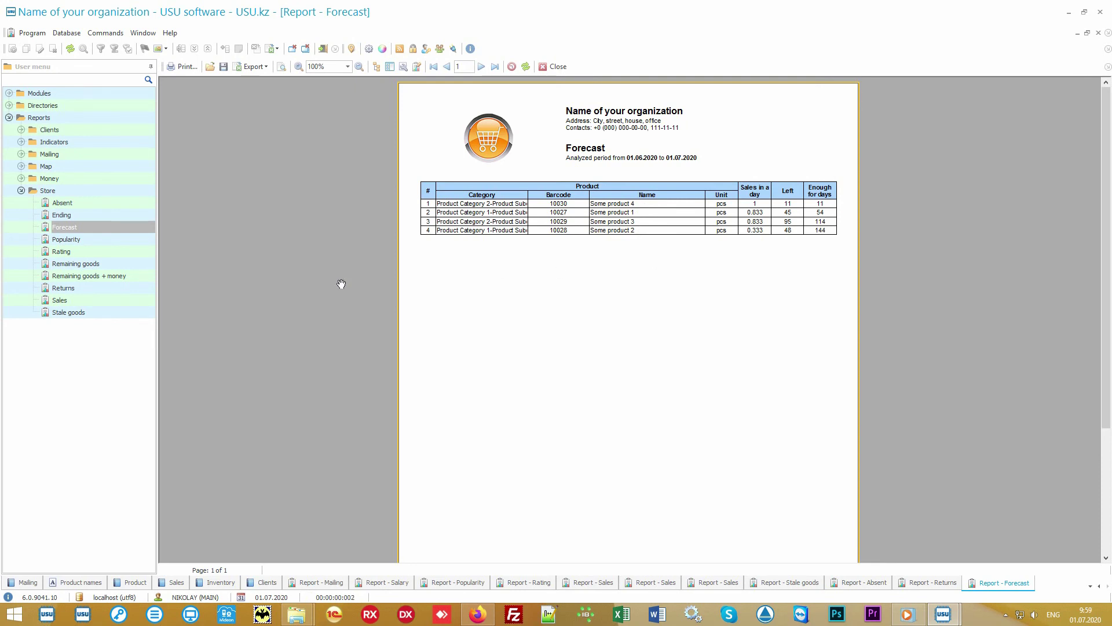
- Generate the store's Ending report on 01.07.2020 and the Remaining goods report for 01.07.2020 to 01.07.2020
{"action": "left_click", "coordinate": [124, 214]}
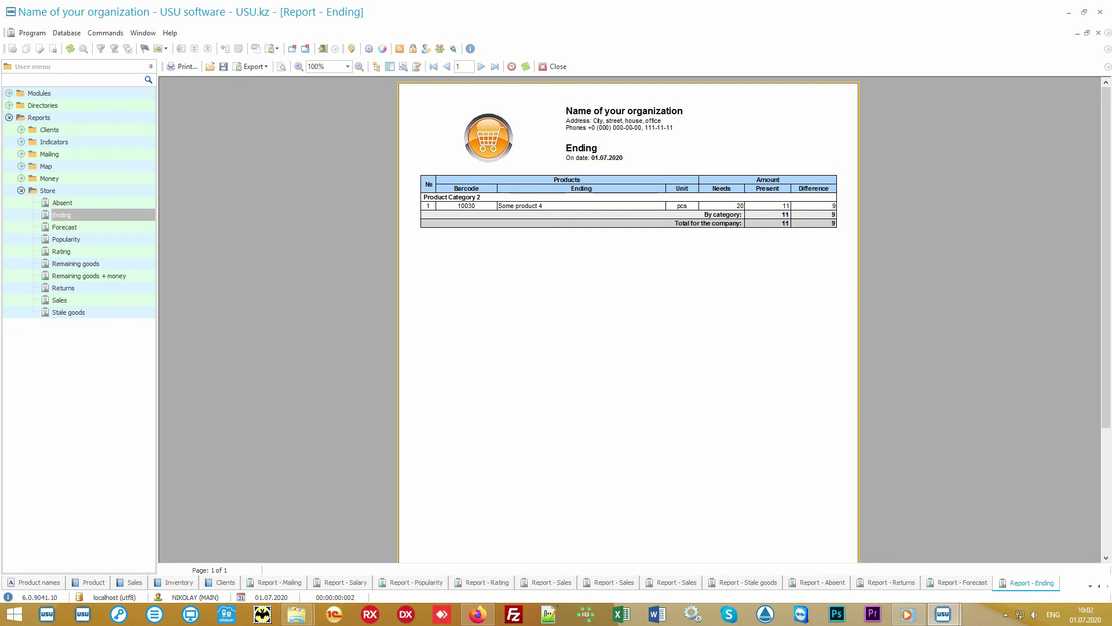
{"action": "left_click", "coordinate": [113, 266]}
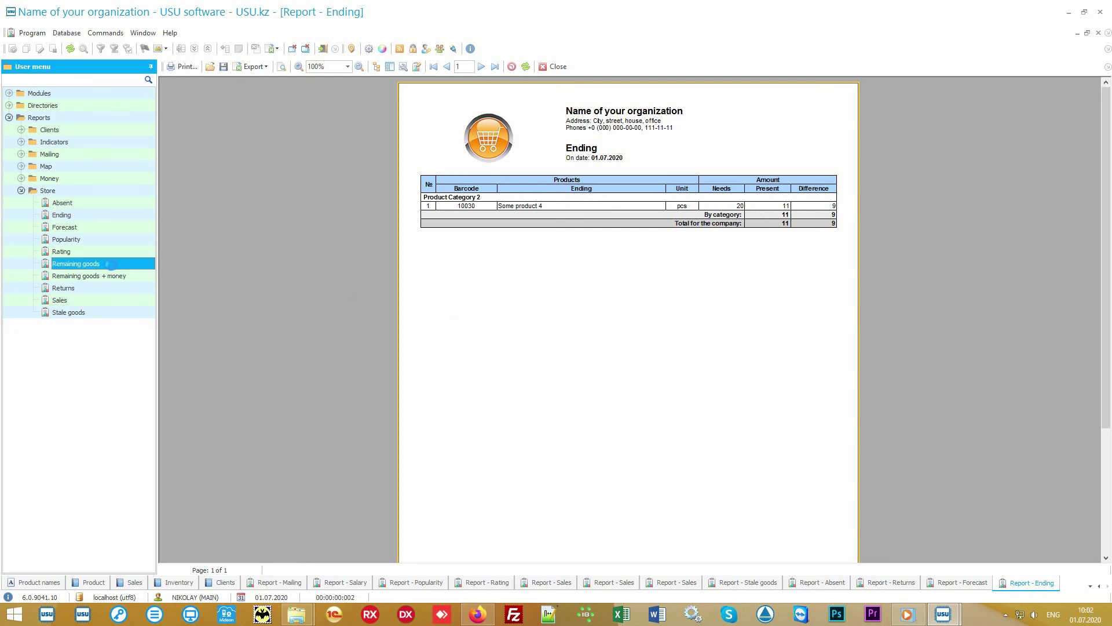
{"action": "left_click", "coordinate": [571, 562]}
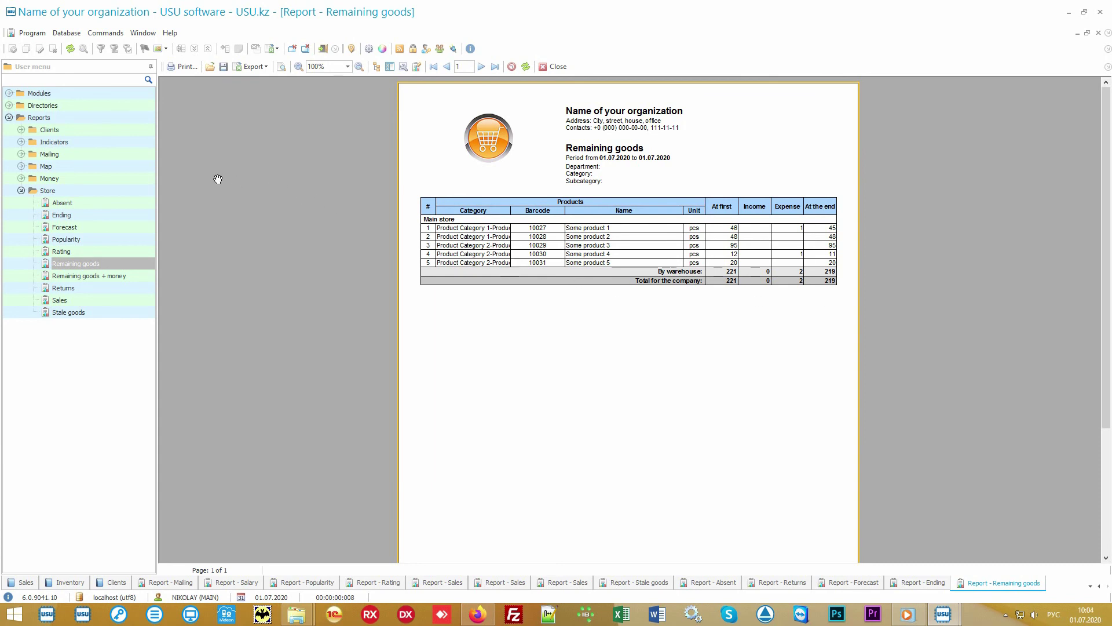
- Expand the Money group of the reports and collapse the Store group
{"action": "double_click", "coordinate": [109, 179]}
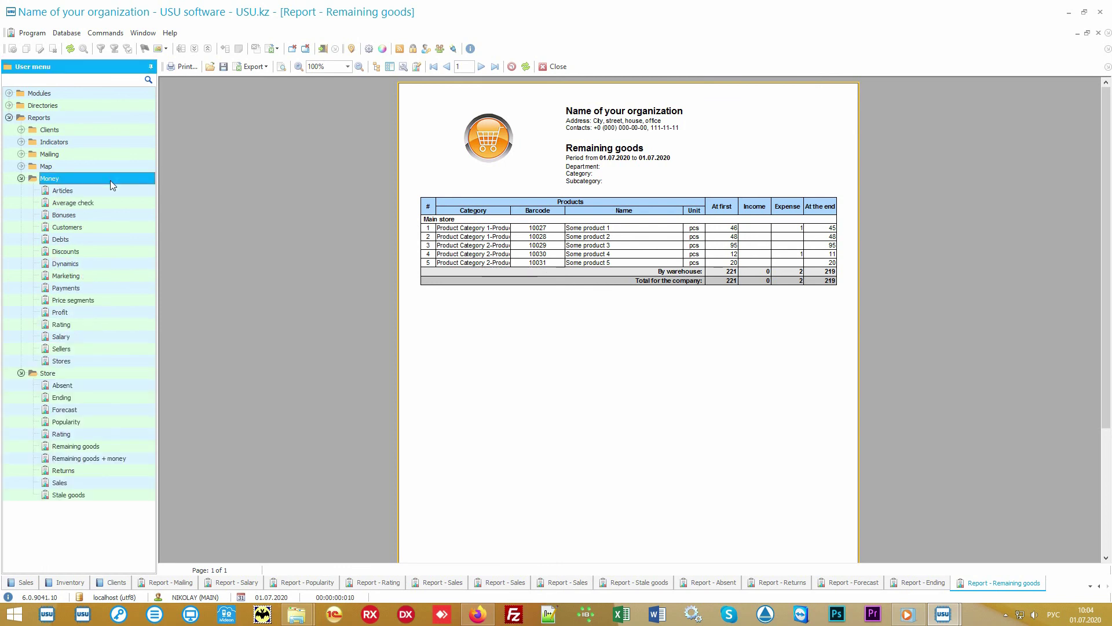
{"action": "left_click", "coordinate": [38, 376]}
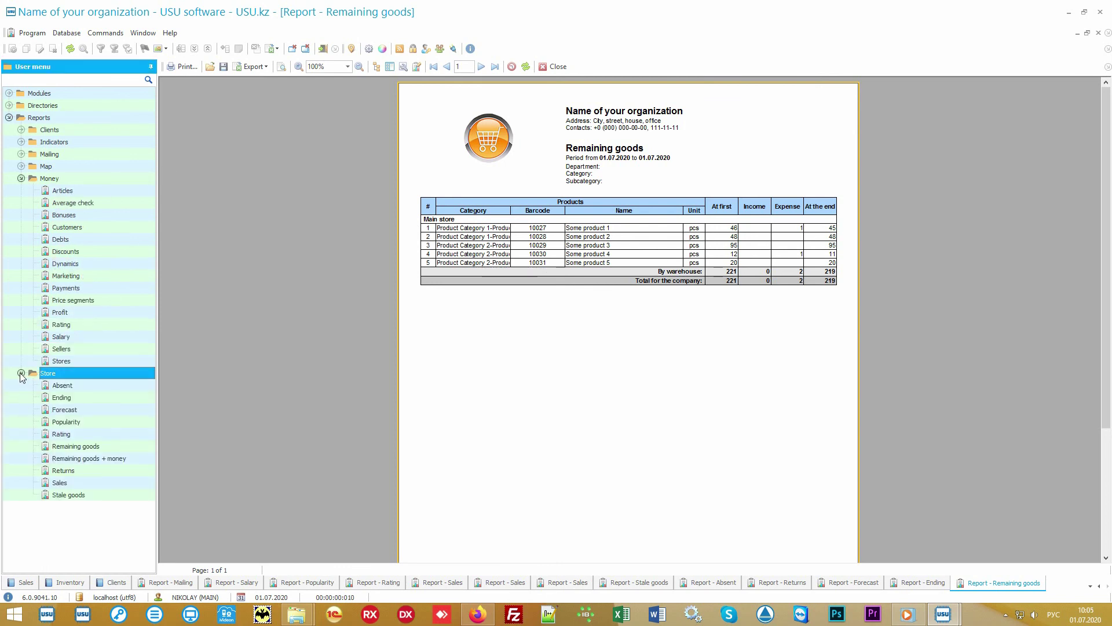
{"action": "left_click", "coordinate": [22, 373]}
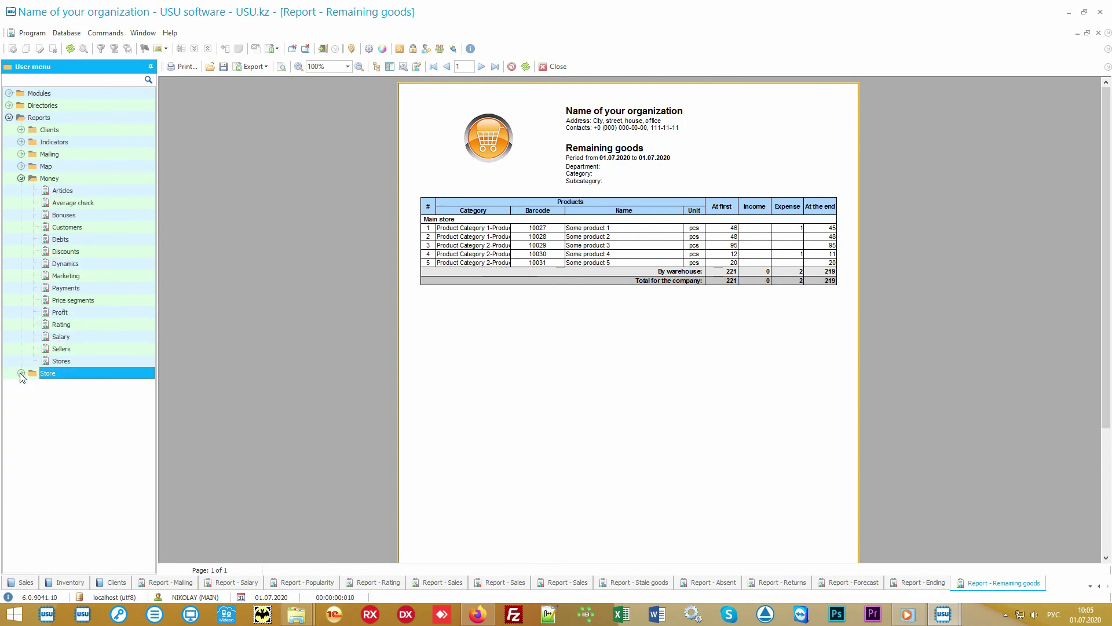
{"action": "left_click", "coordinate": [87, 182]}
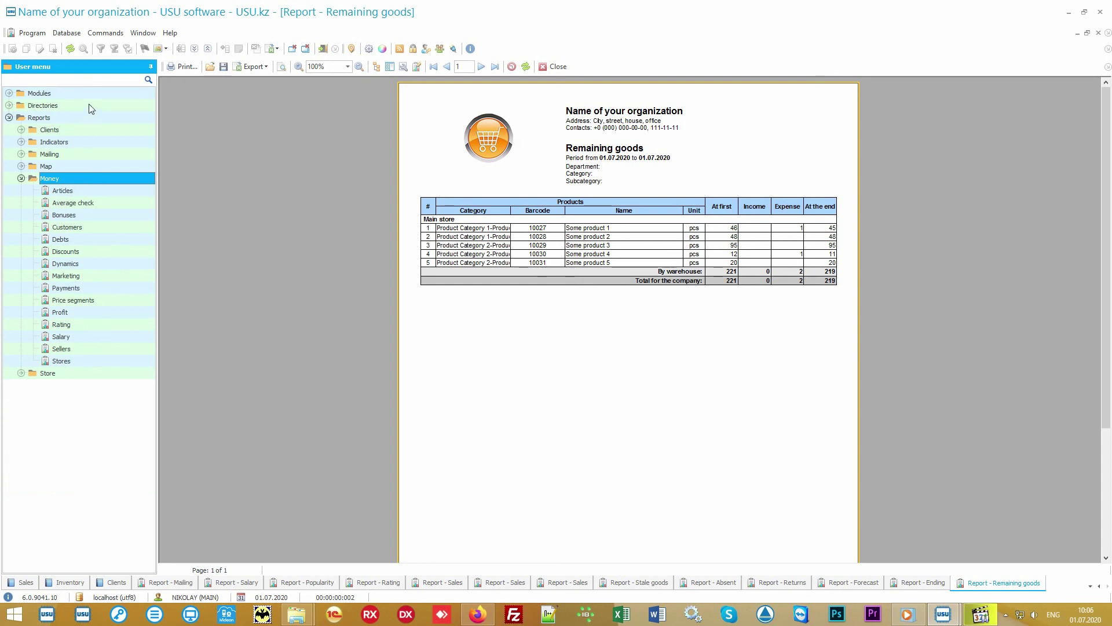
- Open the Financial items directory from the Money group of the directories
{"action": "left_click", "coordinate": [89, 103]}
{"action": "left_click", "coordinate": [79, 154]}
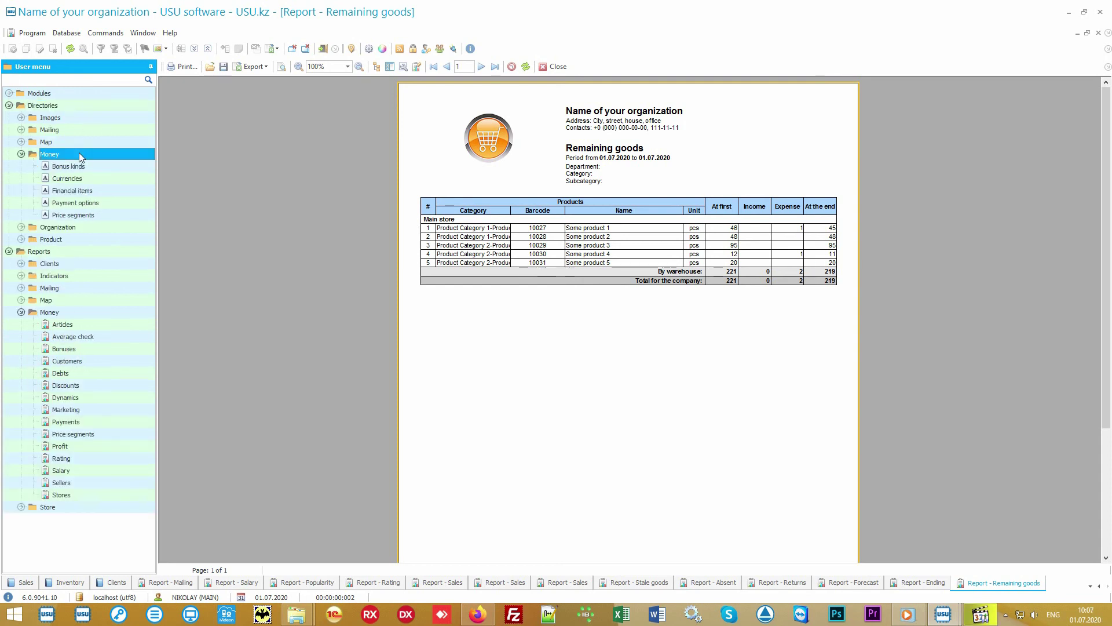
{"action": "left_click", "coordinate": [109, 190]}
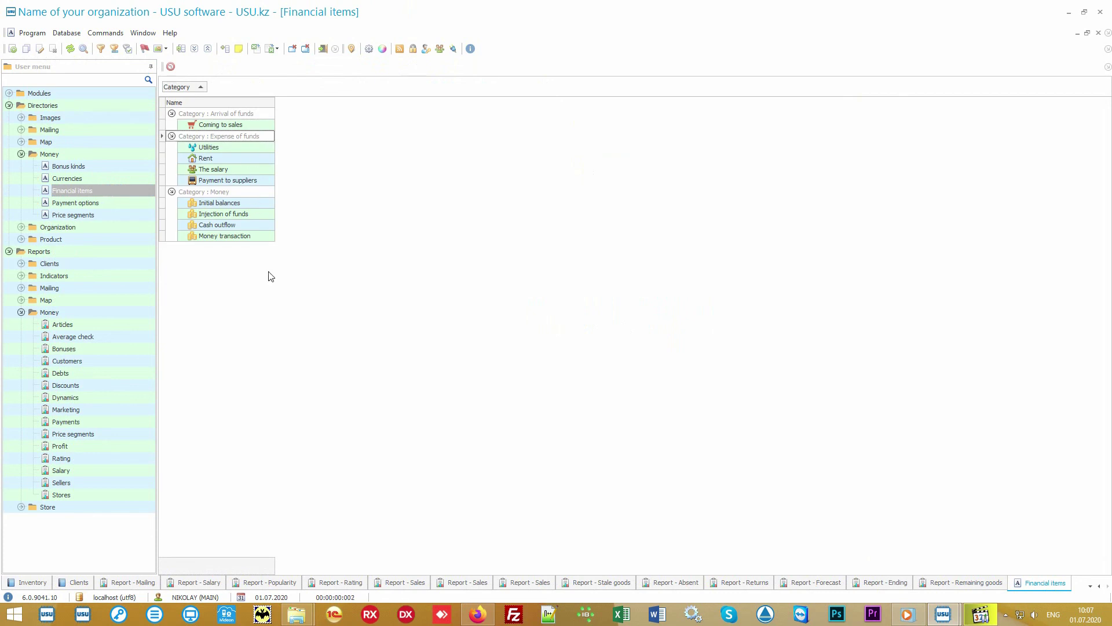
- Generate the Money group's Articles report for 01.01.2010 to 31.12.2020
{"action": "left_click", "coordinate": [106, 323]}
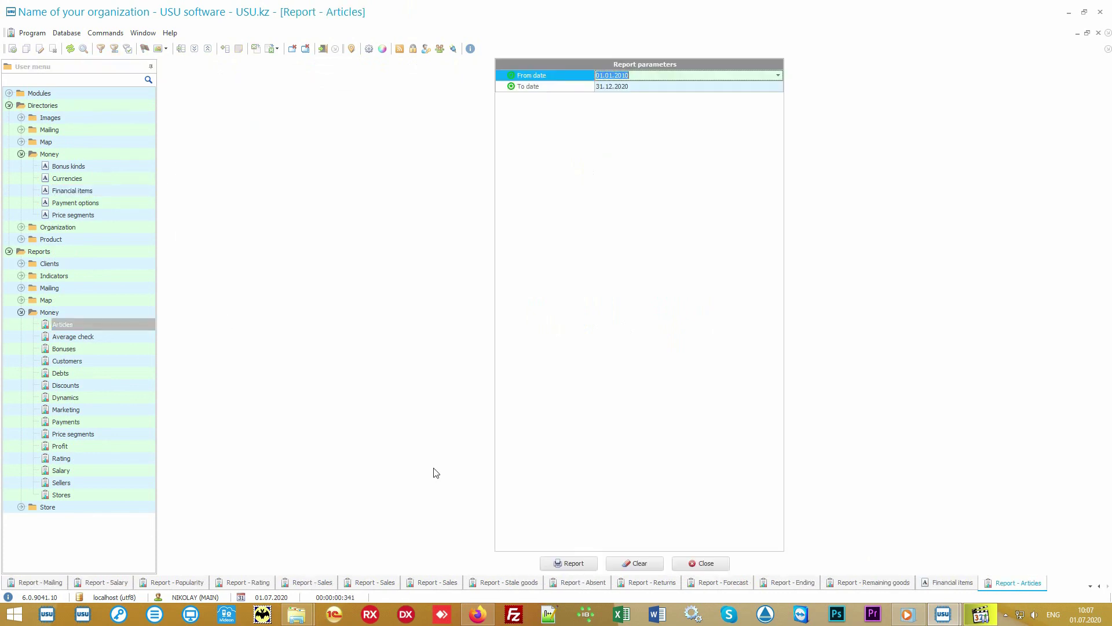
{"action": "left_click", "coordinate": [562, 561]}
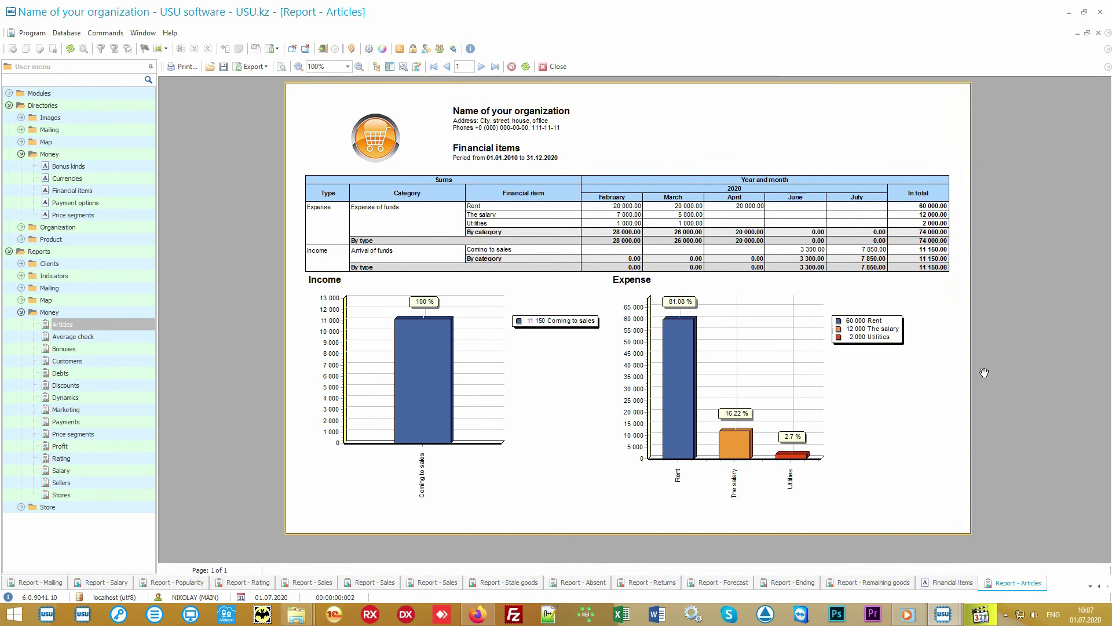
{"action": "key", "text": "alt+shift"}
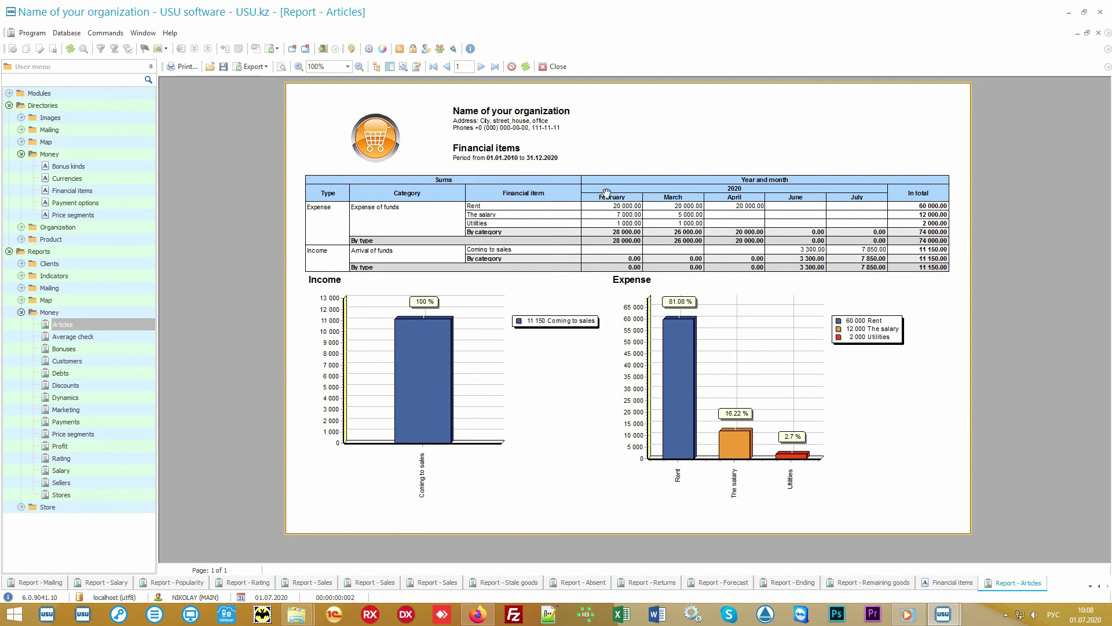
{"action": "mouse_move", "coordinate": [830, 297]}
- Generate the Average check and Price segments money reports, each for 01.01.2010 to 31.12.2020
{"action": "left_click", "coordinate": [102, 334]}
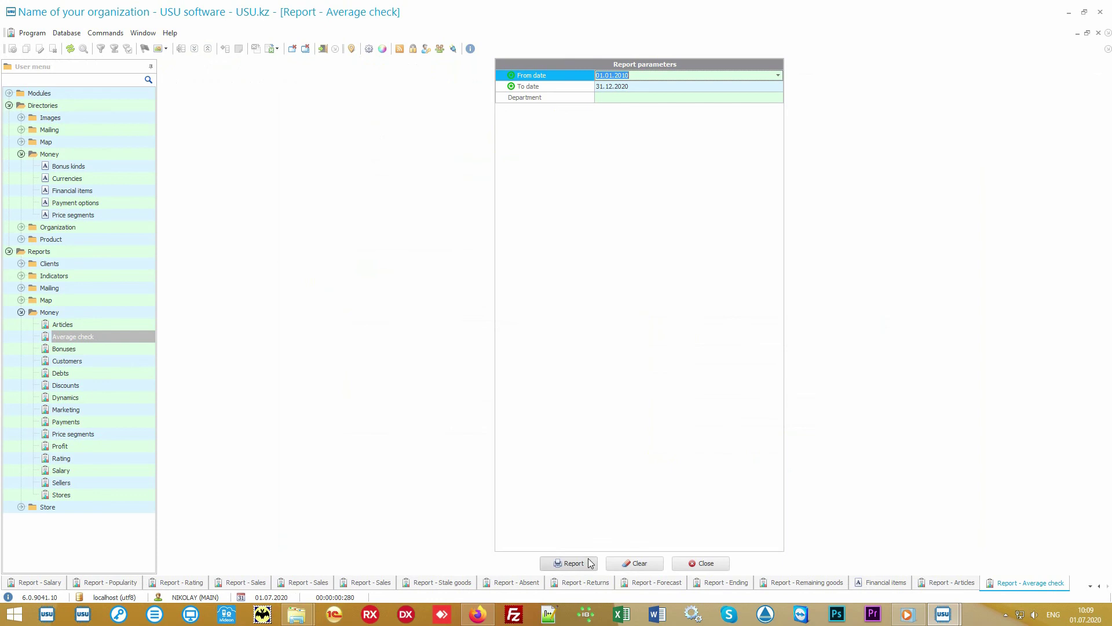
{"action": "left_click", "coordinate": [590, 563]}
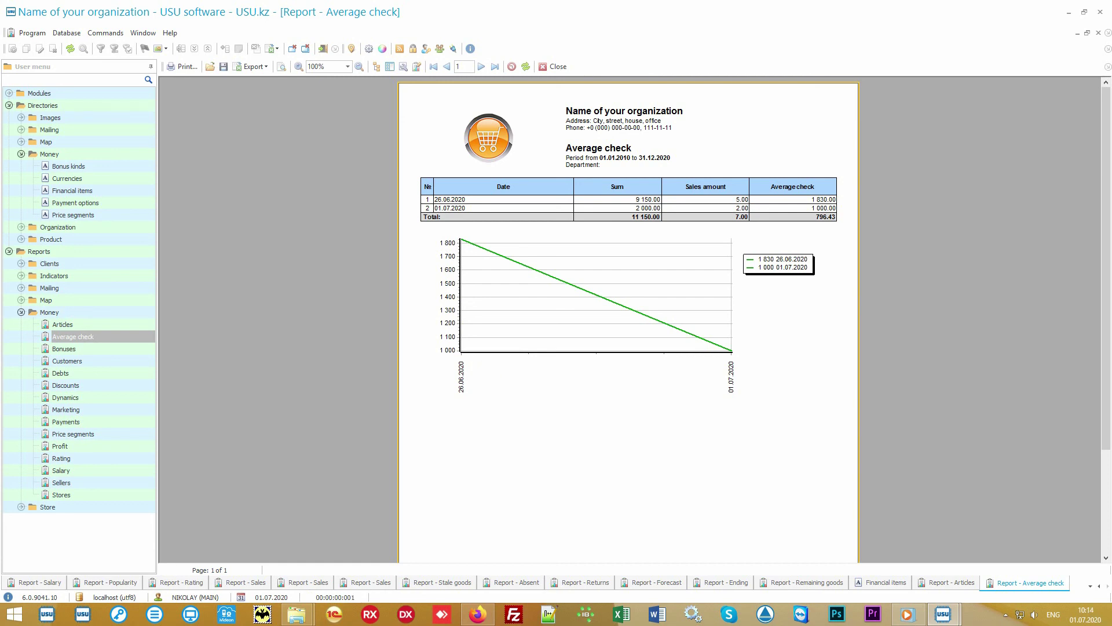
{"action": "left_click", "coordinate": [124, 433]}
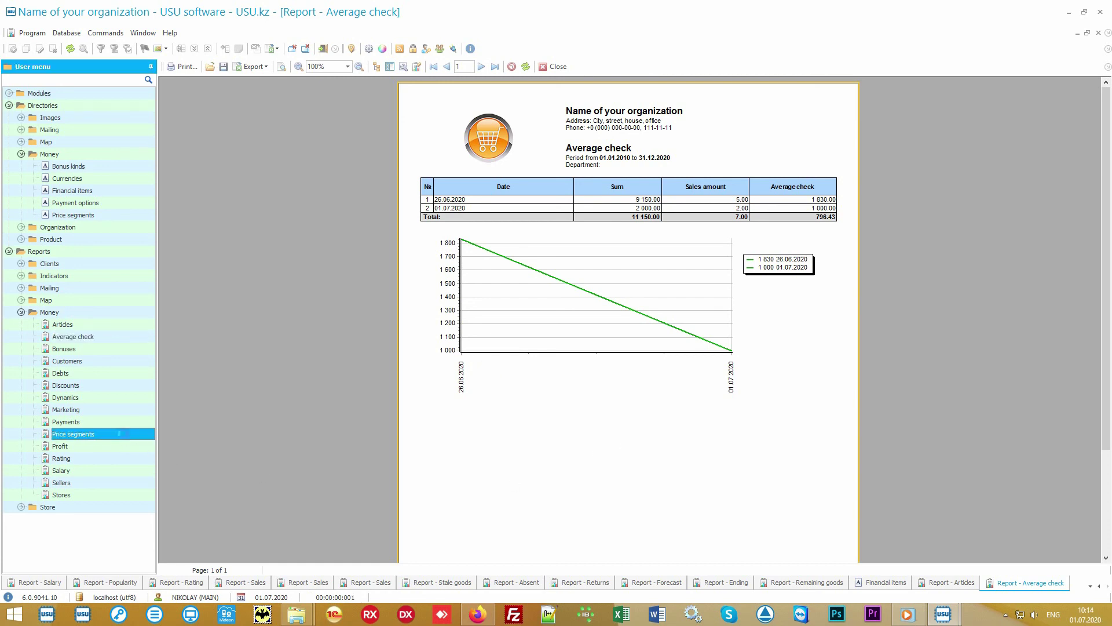
{"action": "left_click", "coordinate": [570, 560]}
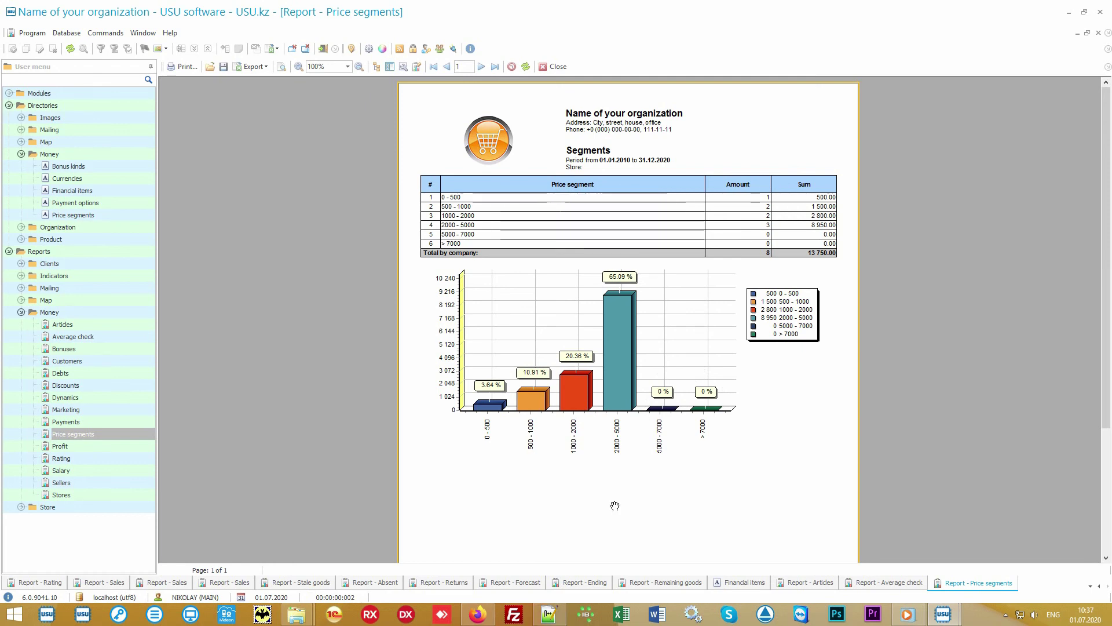
- Generate the Rating and Marketing money reports, each for 01.01.2010 to 31.12.2020
{"action": "left_click", "coordinate": [61, 458]}
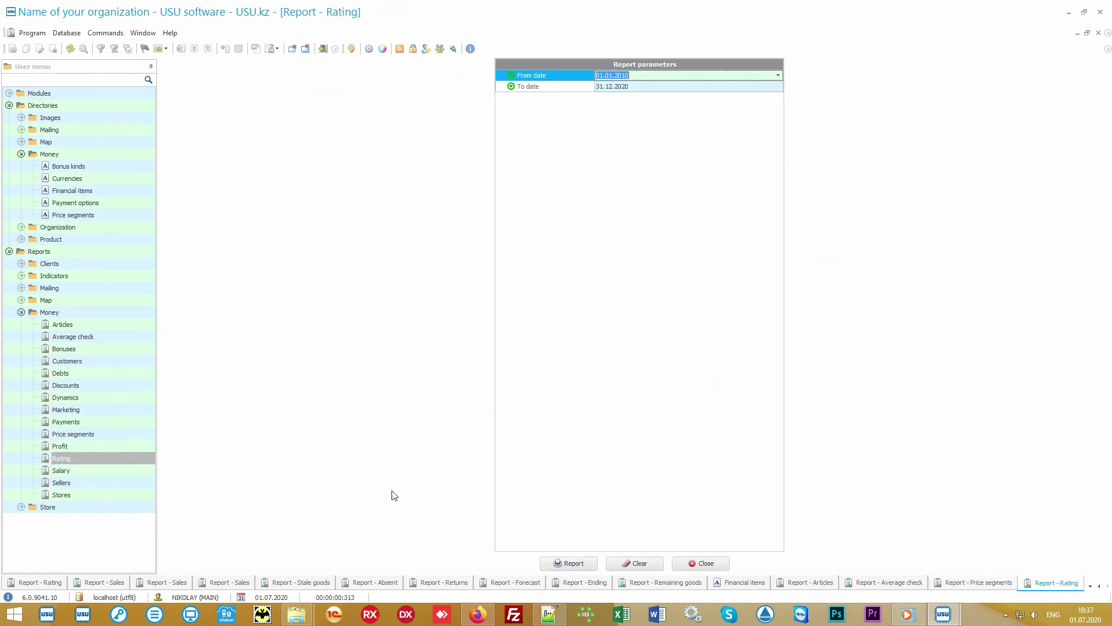
{"action": "left_click", "coordinate": [569, 564]}
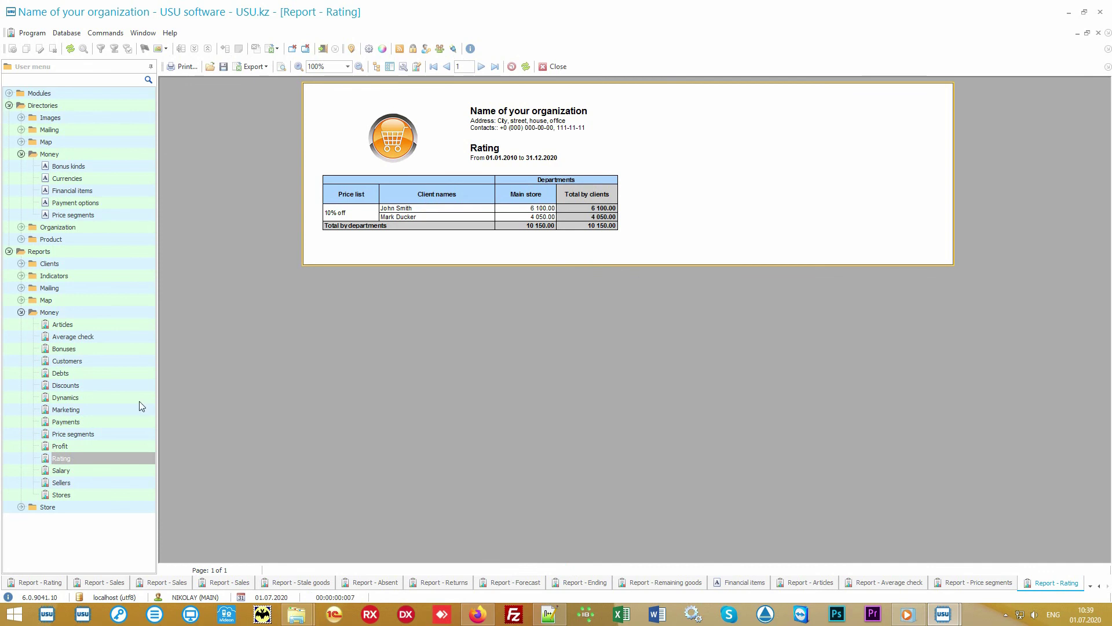
{"action": "left_click", "coordinate": [110, 409]}
{"action": "left_click", "coordinate": [559, 563]}
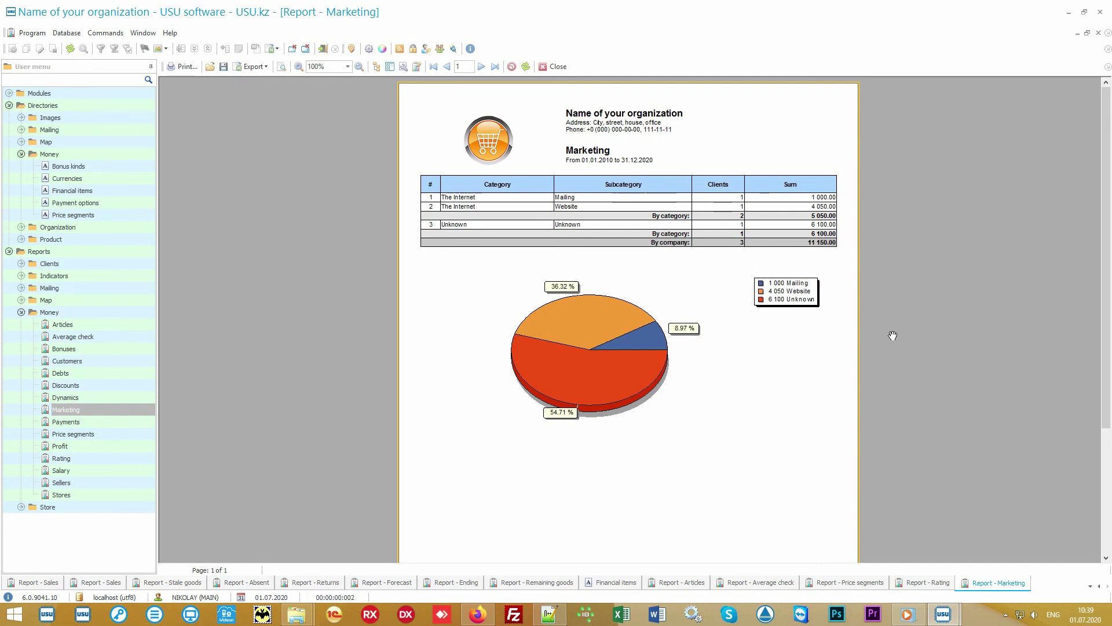
- Generate the Stores, Sellers and Salary money reports, each for 01.01.2010 to 31.12.2020
{"action": "left_click", "coordinate": [113, 492]}
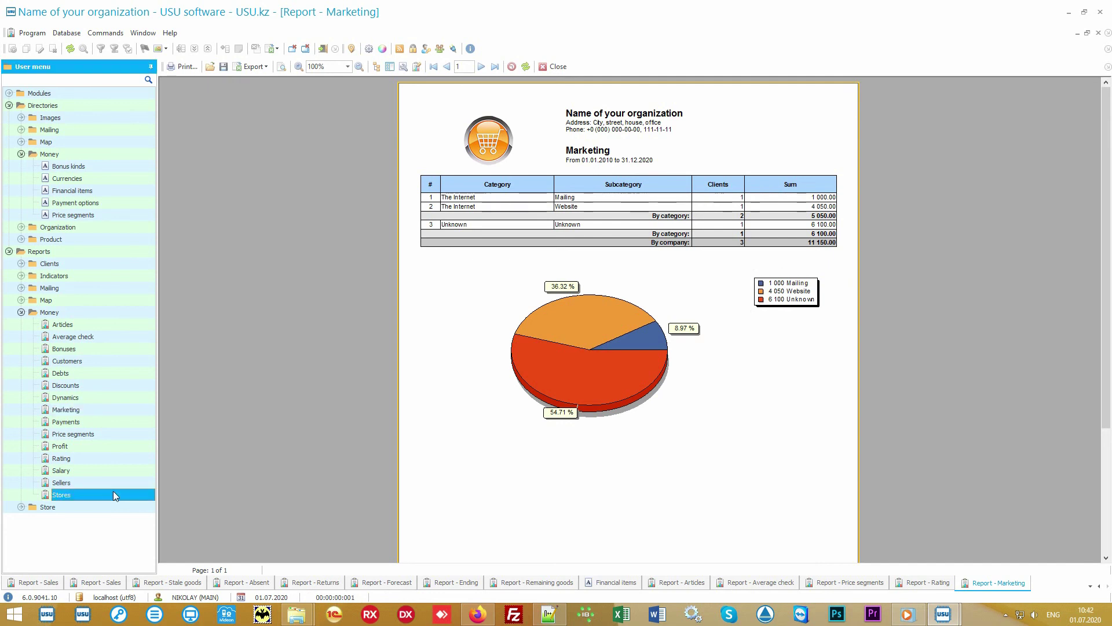
{"action": "left_click", "coordinate": [571, 564]}
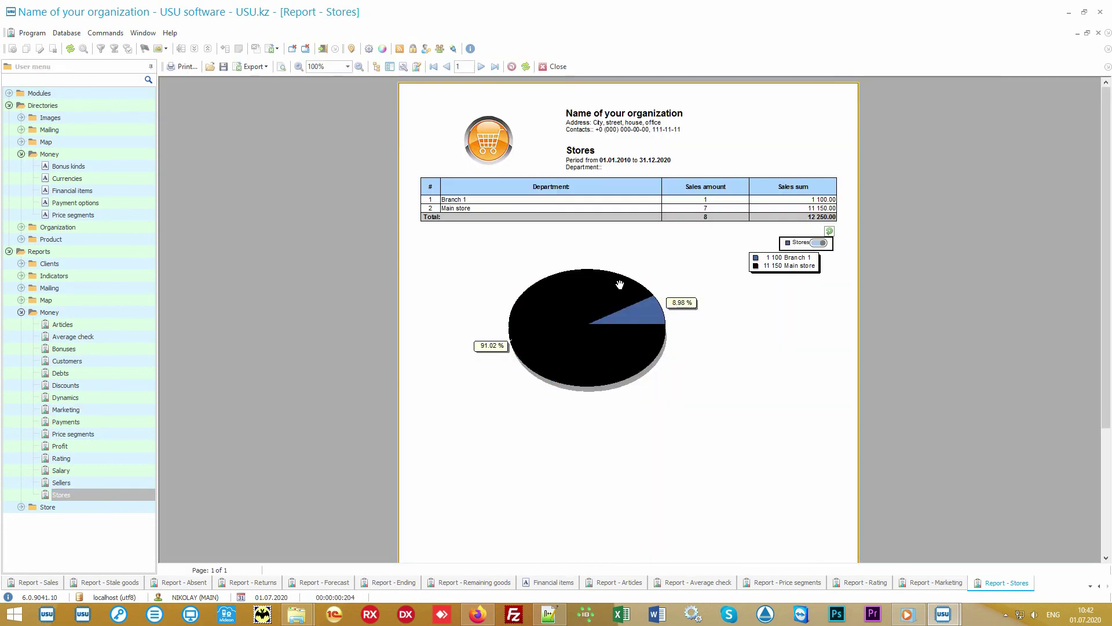
{"action": "left_click", "coordinate": [105, 484]}
{"action": "left_click", "coordinate": [566, 564]}
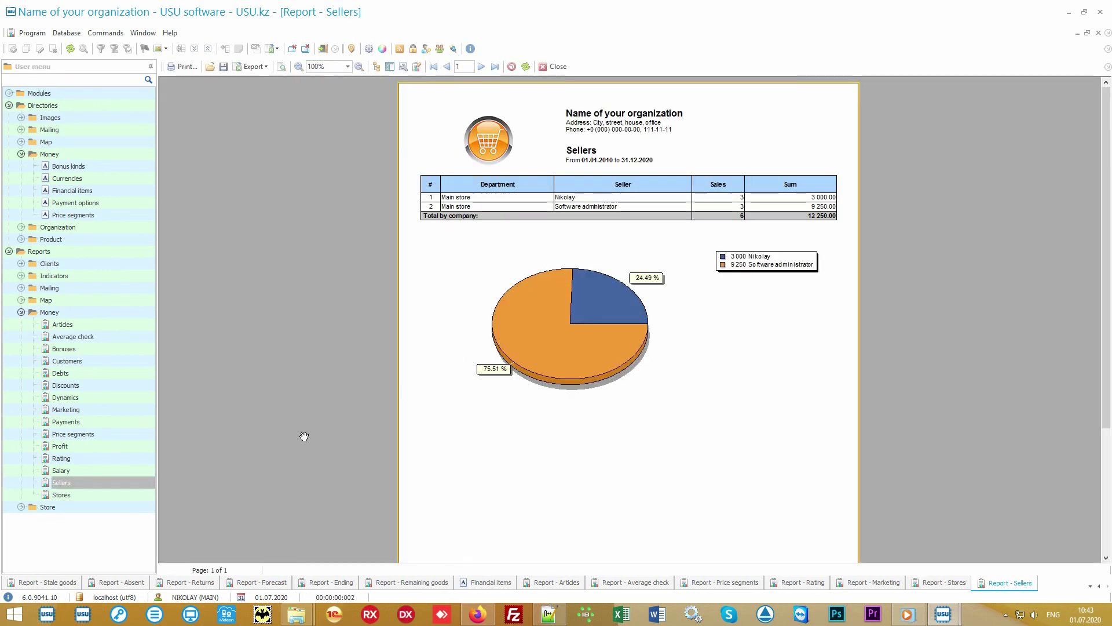
{"action": "left_click", "coordinate": [99, 469]}
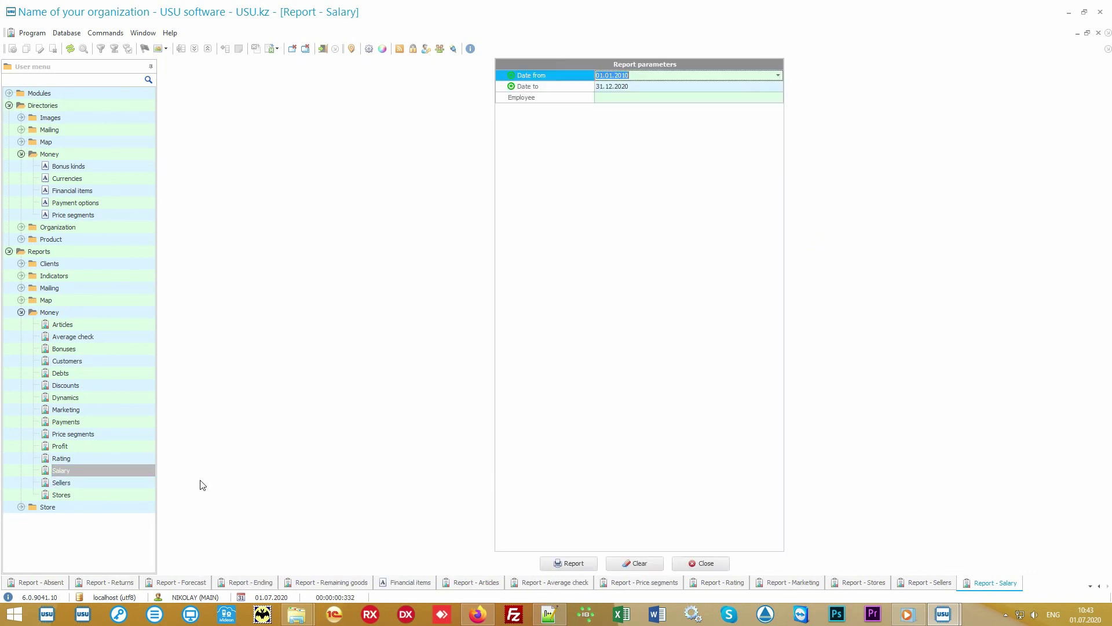
{"action": "left_click", "coordinate": [567, 563]}
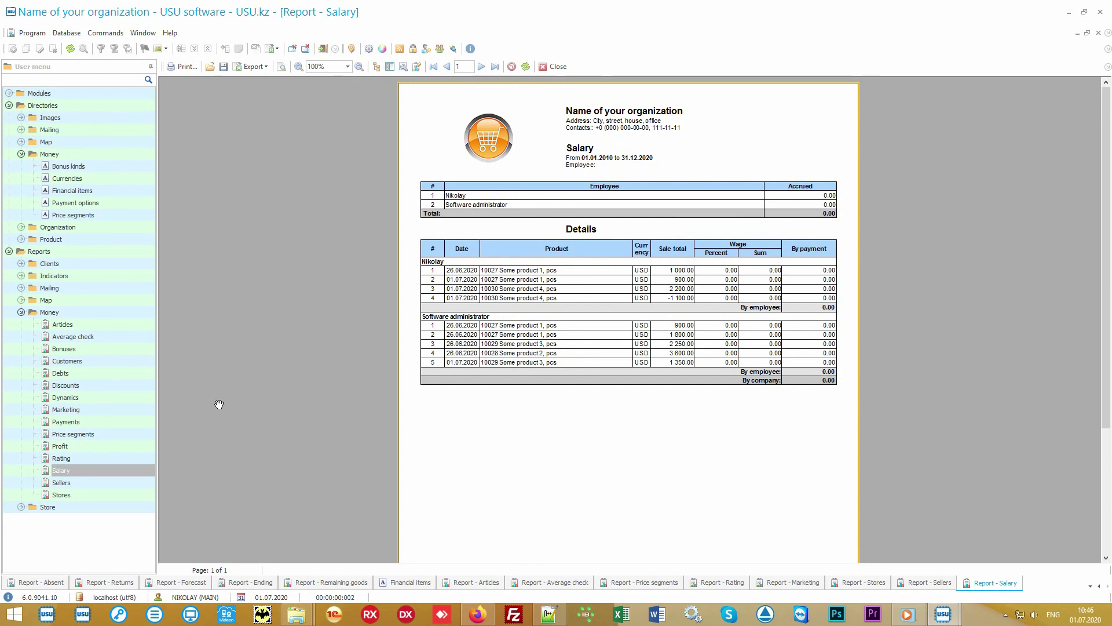
- Generate the Discounts money report for 01.01.2010 to 31.12.2020 and switch to the open Audit window
{"action": "double_click", "coordinate": [127, 385]}
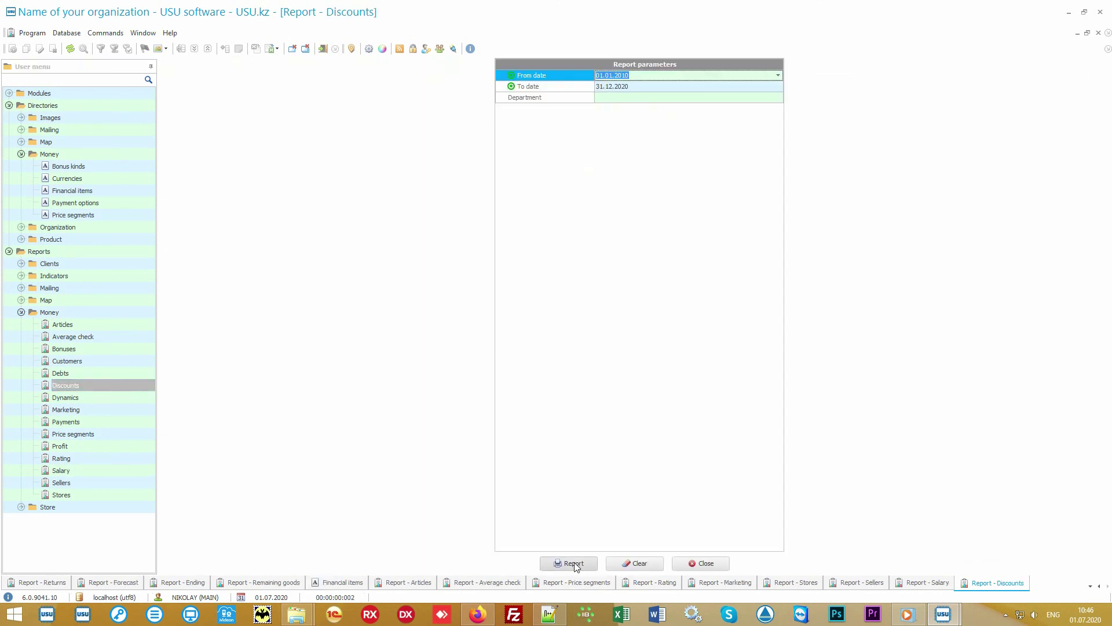
{"action": "left_click", "coordinate": [571, 561]}
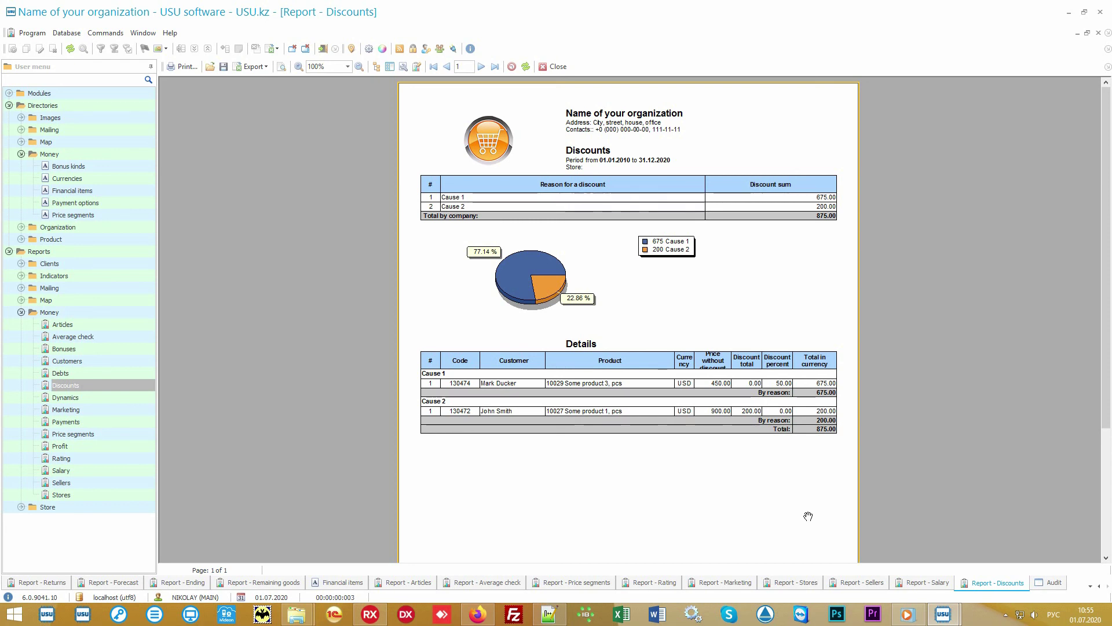
{"action": "left_click", "coordinate": [1052, 584]}
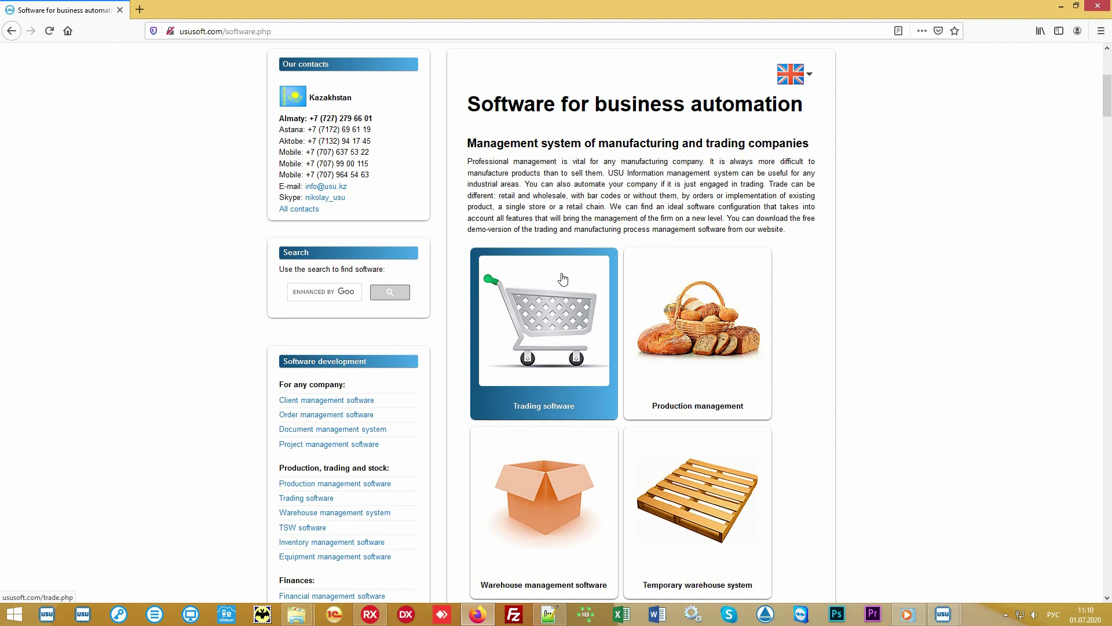
- Open the Price page of the ususoft.com website in Firefox and examine the price table
{"action": "scroll", "coordinate": [562, 279], "scroll_direction": "up", "scroll_amount": 5}
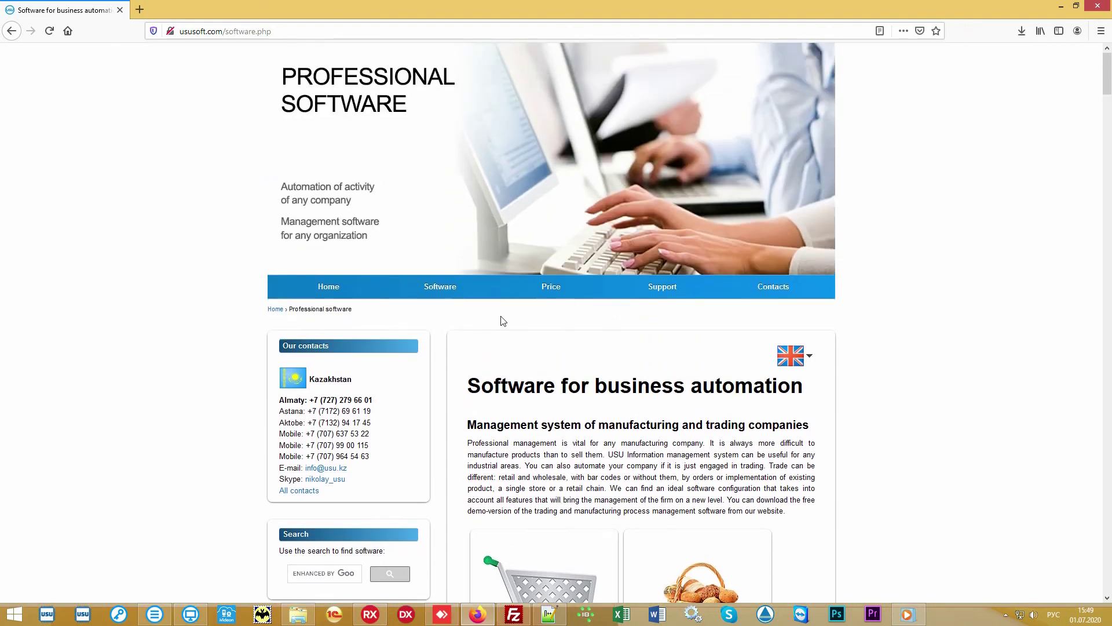
{"action": "left_click", "coordinate": [545, 294]}
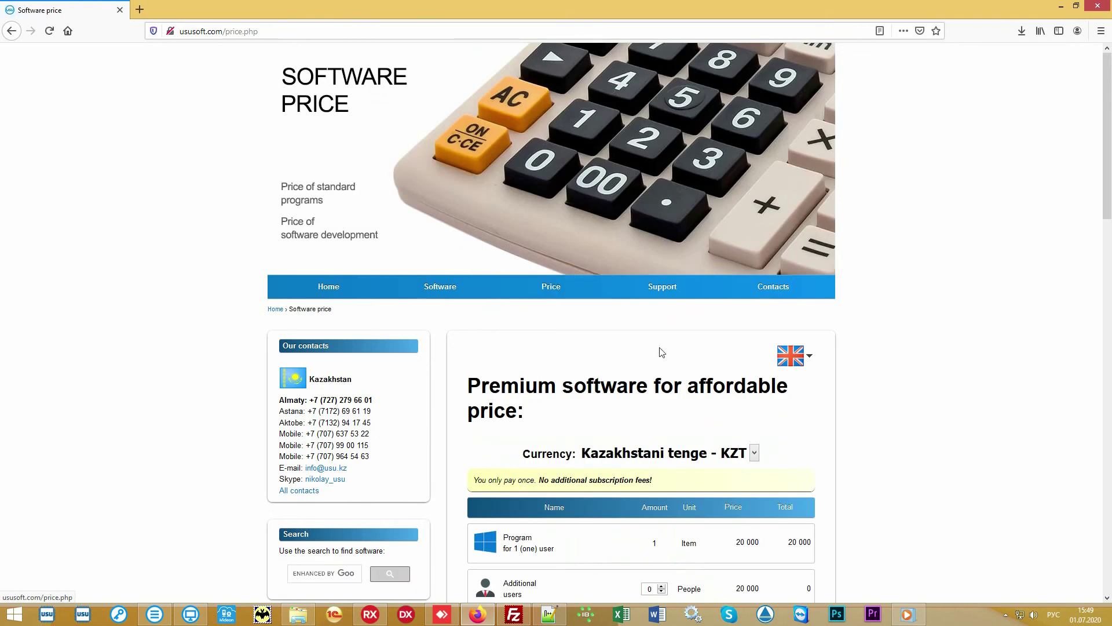
{"action": "scroll", "coordinate": [923, 378], "scroll_direction": "down", "scroll_amount": 4}
{"action": "scroll", "coordinate": [921, 377], "scroll_direction": "down", "scroll_amount": 1}
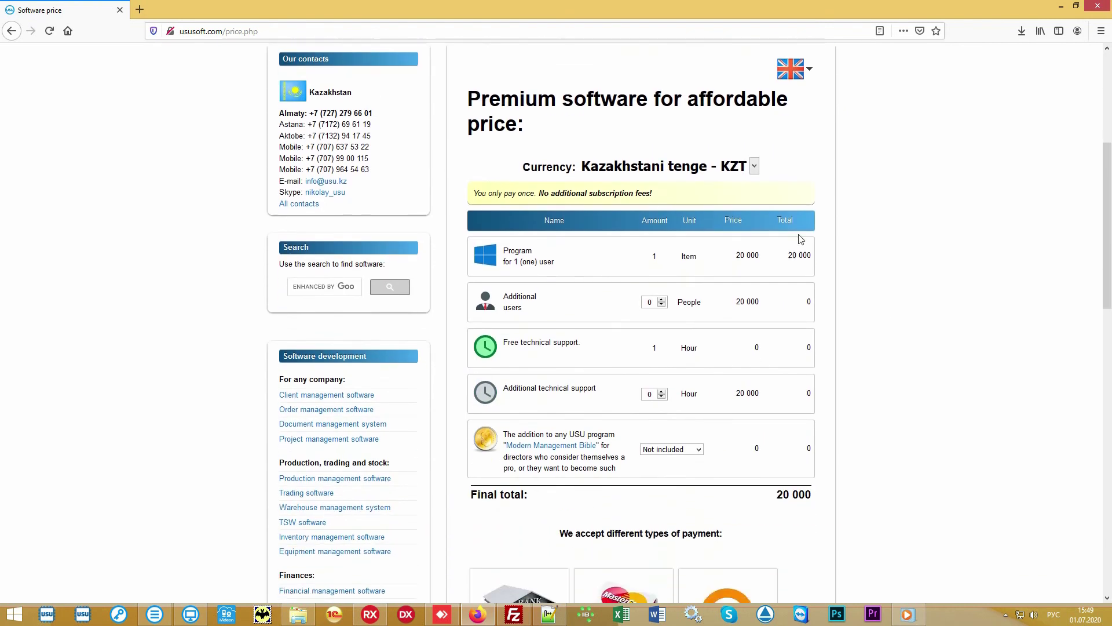
- Set the price list's currency to US dollar - USD and examine the final total and payment types
{"action": "left_click", "coordinate": [754, 158]}
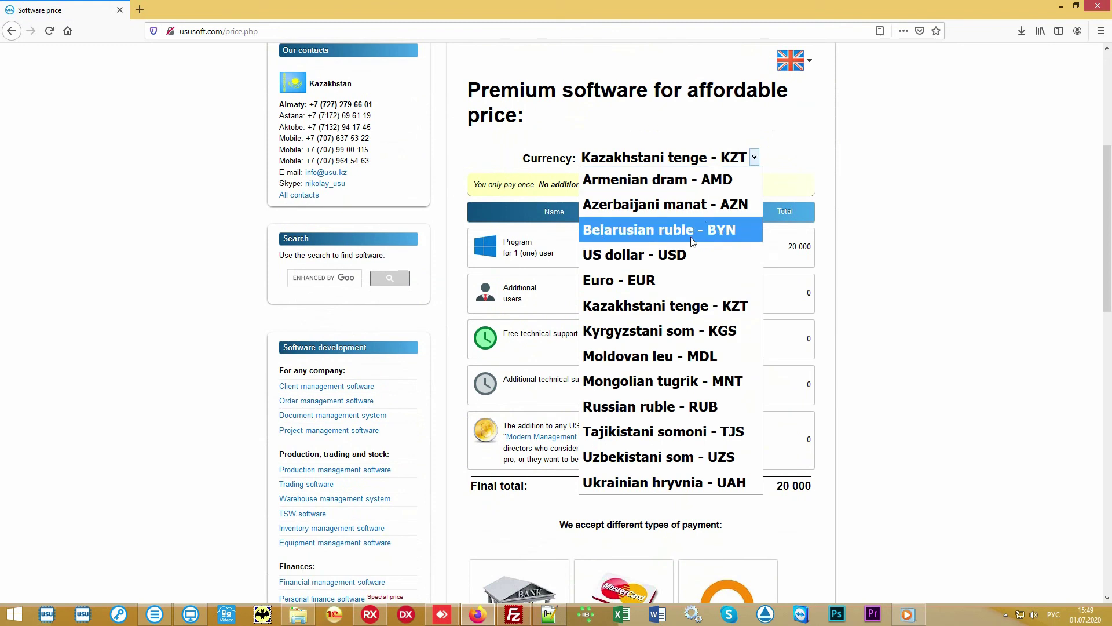
{"action": "left_click", "coordinate": [682, 258]}
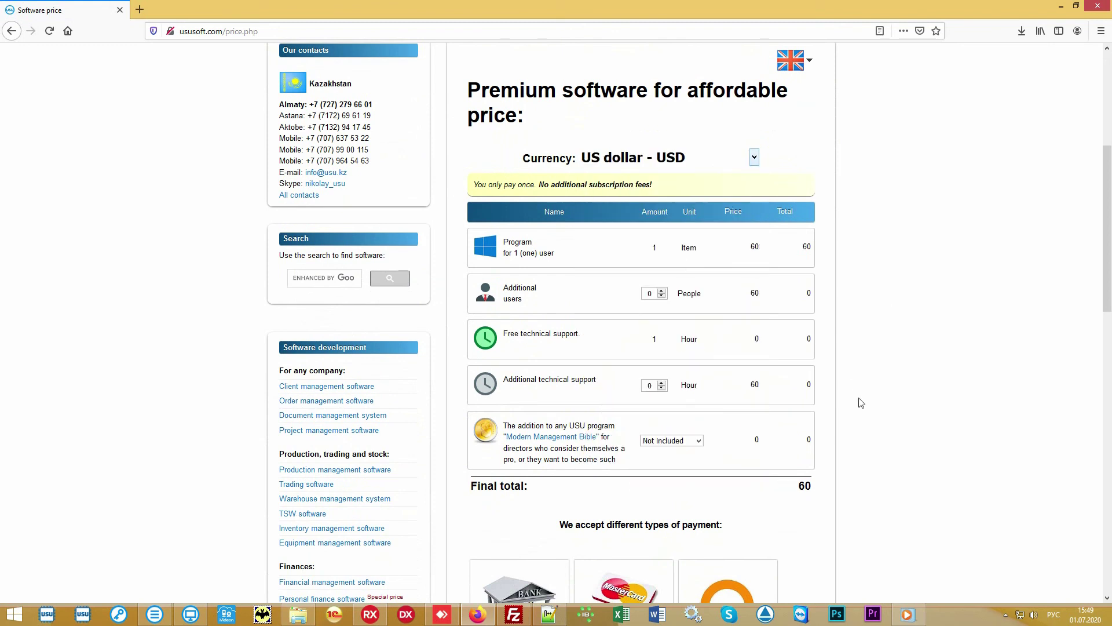
{"action": "double_click", "coordinate": [805, 487]}
{"action": "left_click", "coordinate": [773, 490]}
{"action": "scroll", "coordinate": [947, 304], "scroll_direction": "down", "scroll_amount": 1}
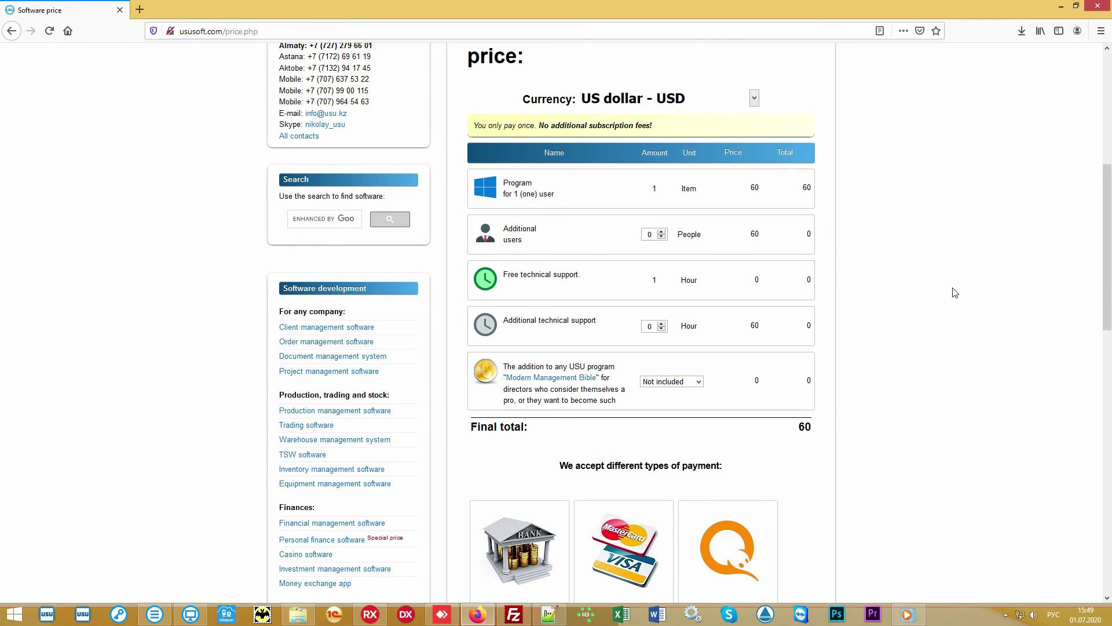
- Open the website's Contacts page and examine the contact details listed for each country and the company's legal details
{"action": "scroll", "coordinate": [955, 293], "scroll_direction": "up", "scroll_amount": 6}
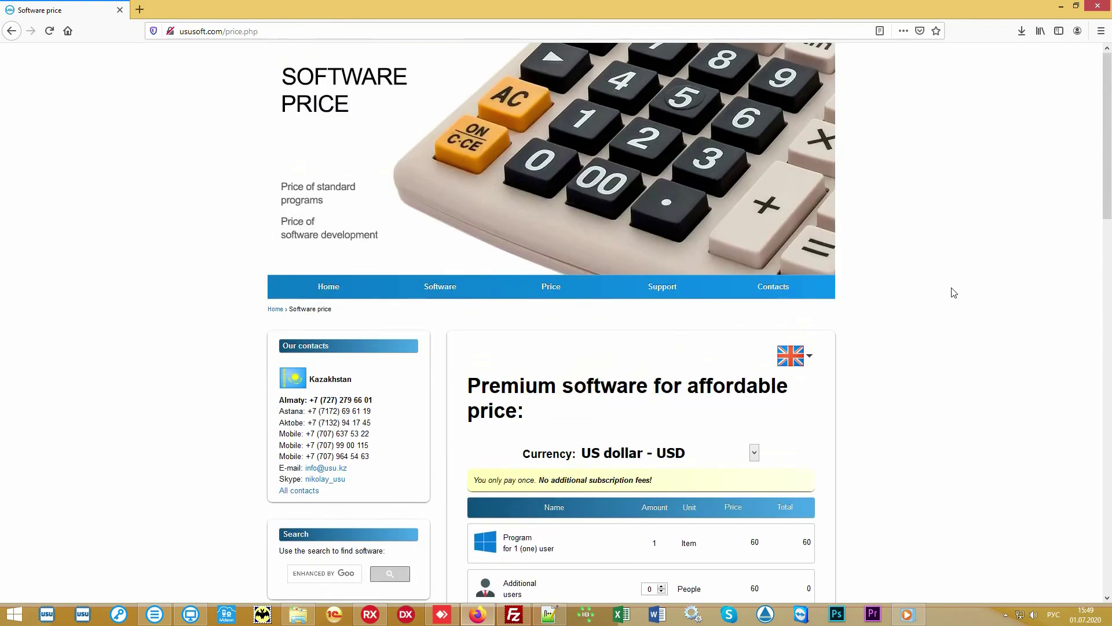
{"action": "left_click", "coordinate": [783, 287]}
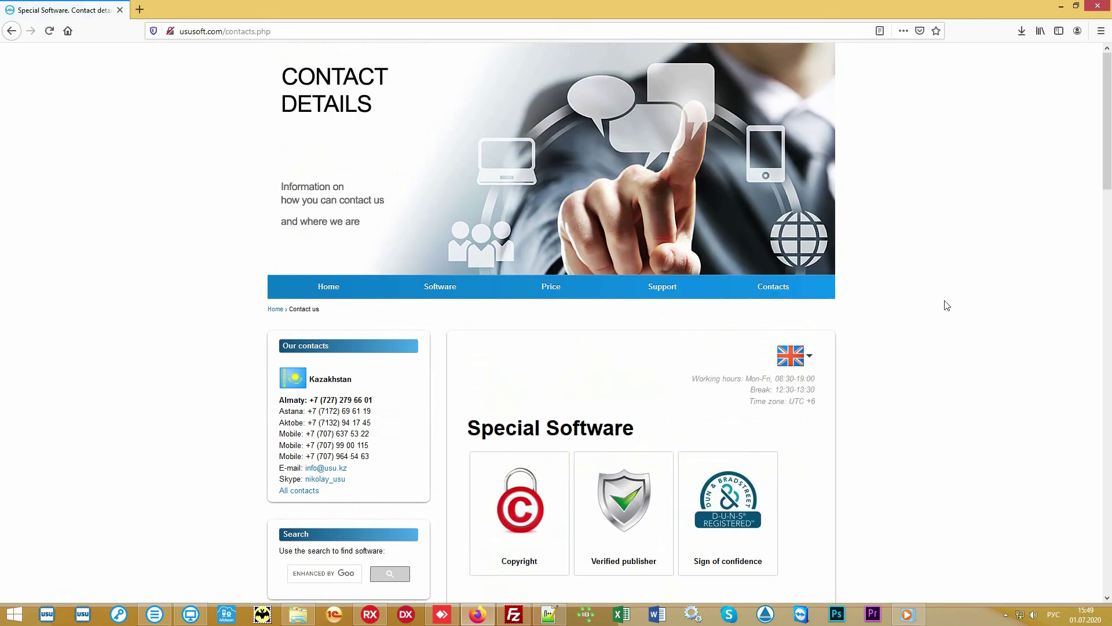
{"action": "scroll", "coordinate": [947, 305], "scroll_direction": "down", "scroll_amount": 6}
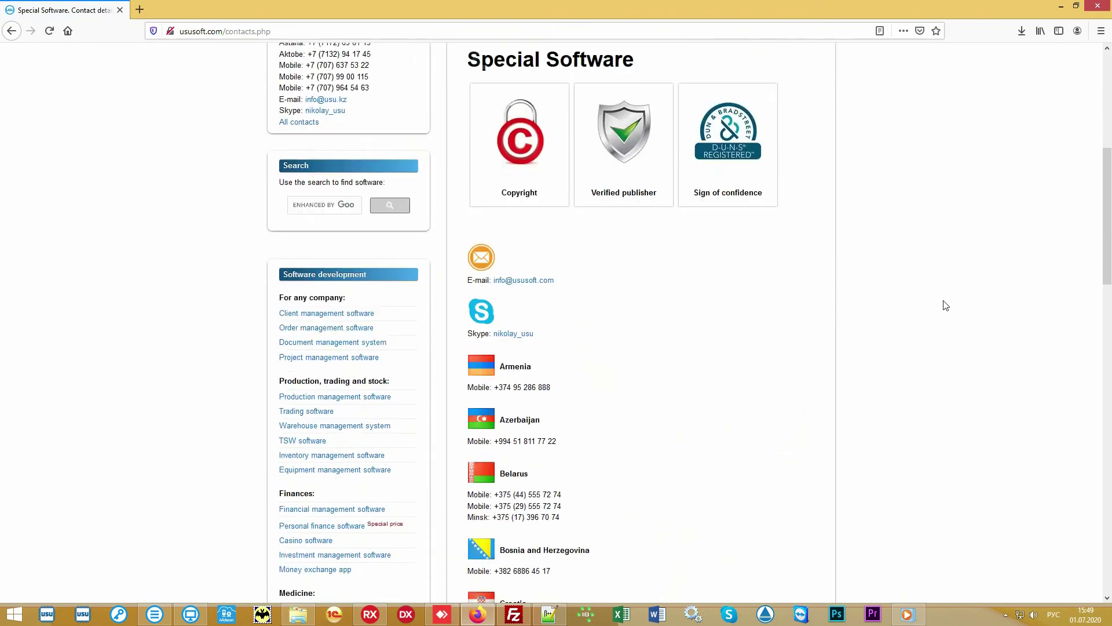
{"action": "scroll", "coordinate": [946, 305], "scroll_direction": "down", "scroll_amount": 7}
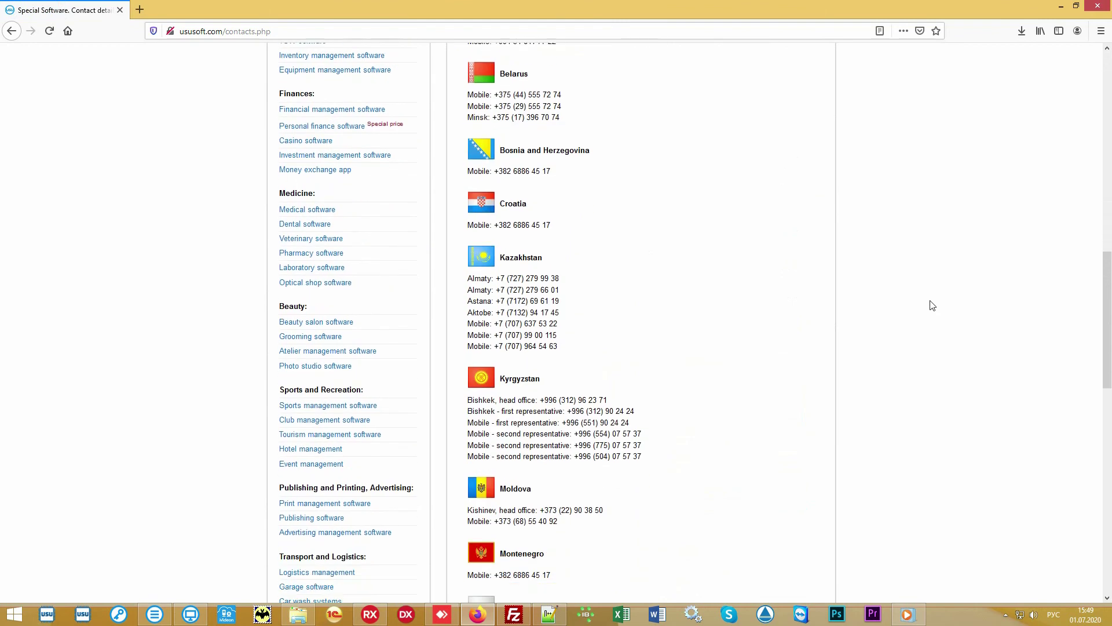
{"action": "scroll", "coordinate": [930, 306], "scroll_direction": "down", "scroll_amount": 4}
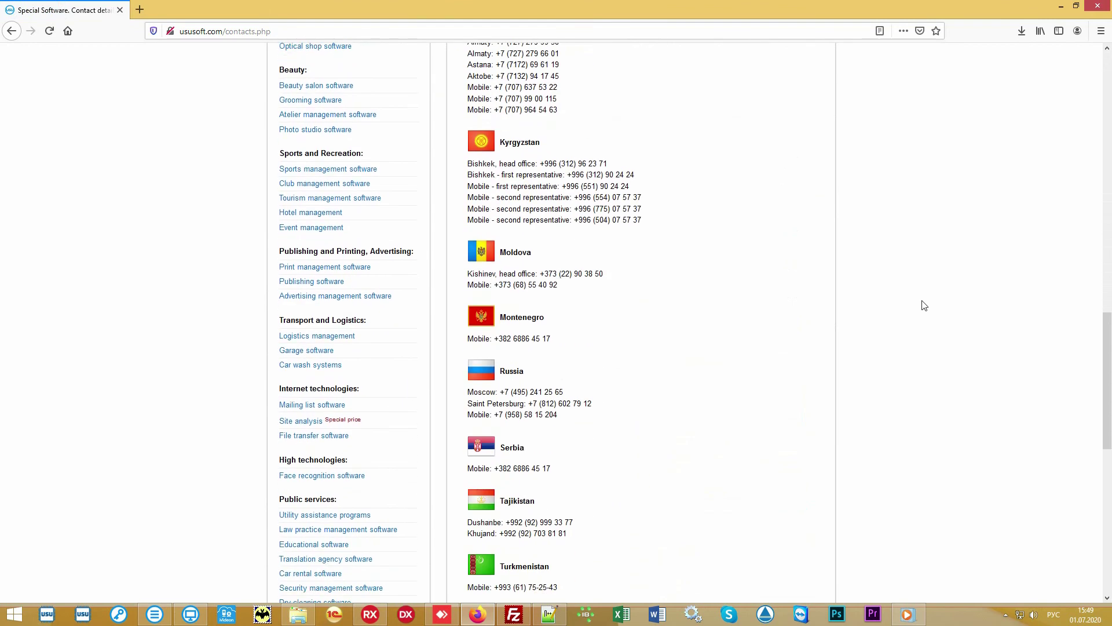
{"action": "scroll", "coordinate": [924, 305], "scroll_direction": "down", "scroll_amount": 5}
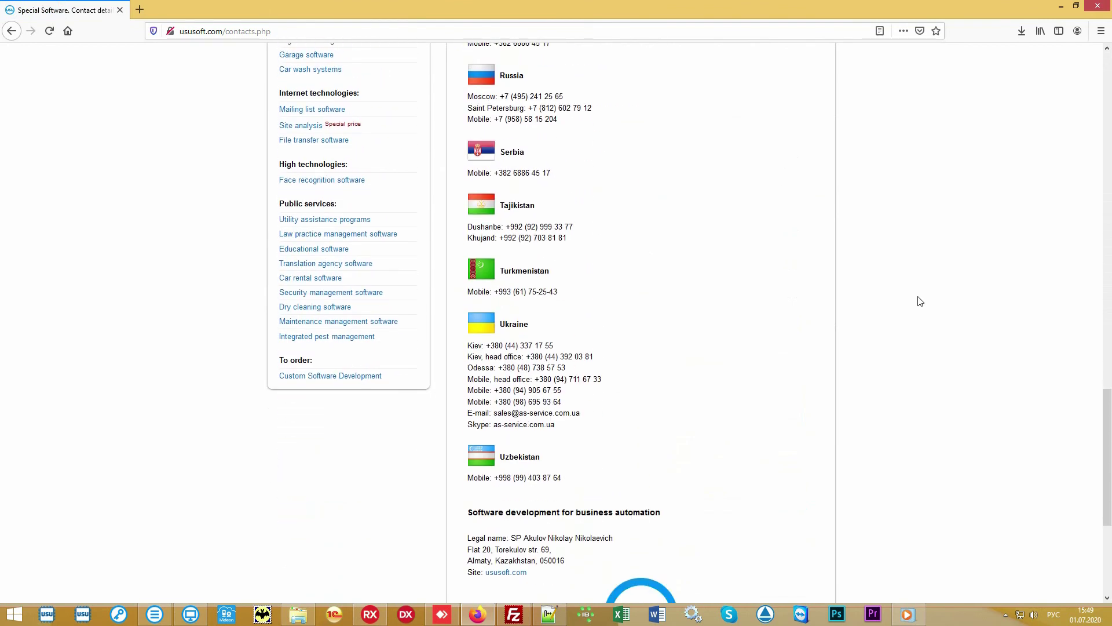
{"action": "scroll", "coordinate": [920, 301], "scroll_direction": "up", "scroll_amount": 10}
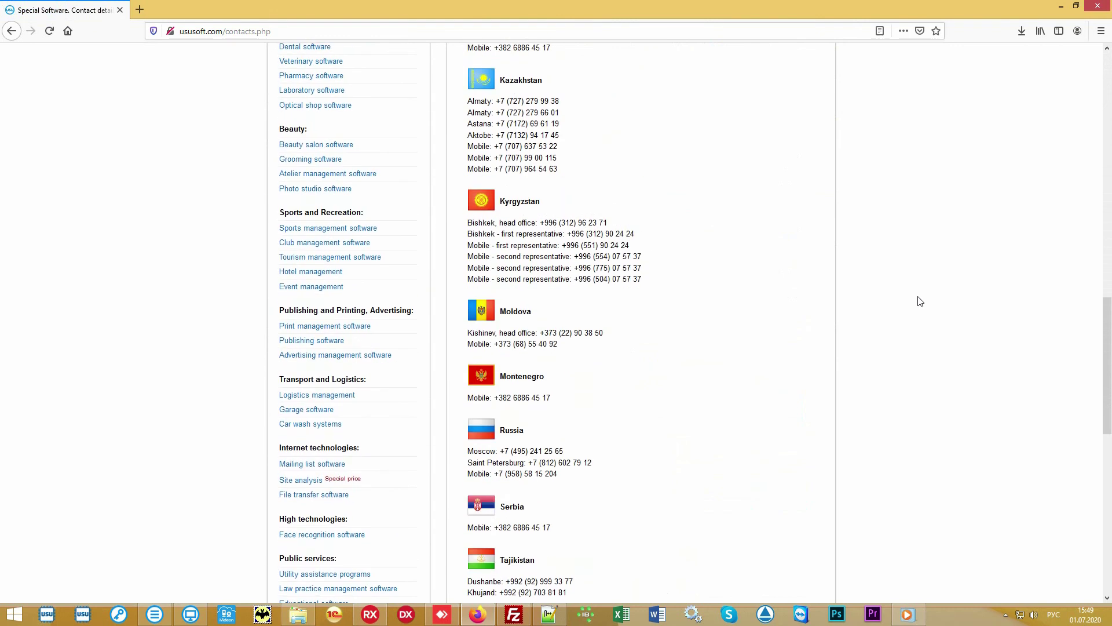
{"action": "scroll", "coordinate": [921, 302], "scroll_direction": "up", "scroll_amount": 11}
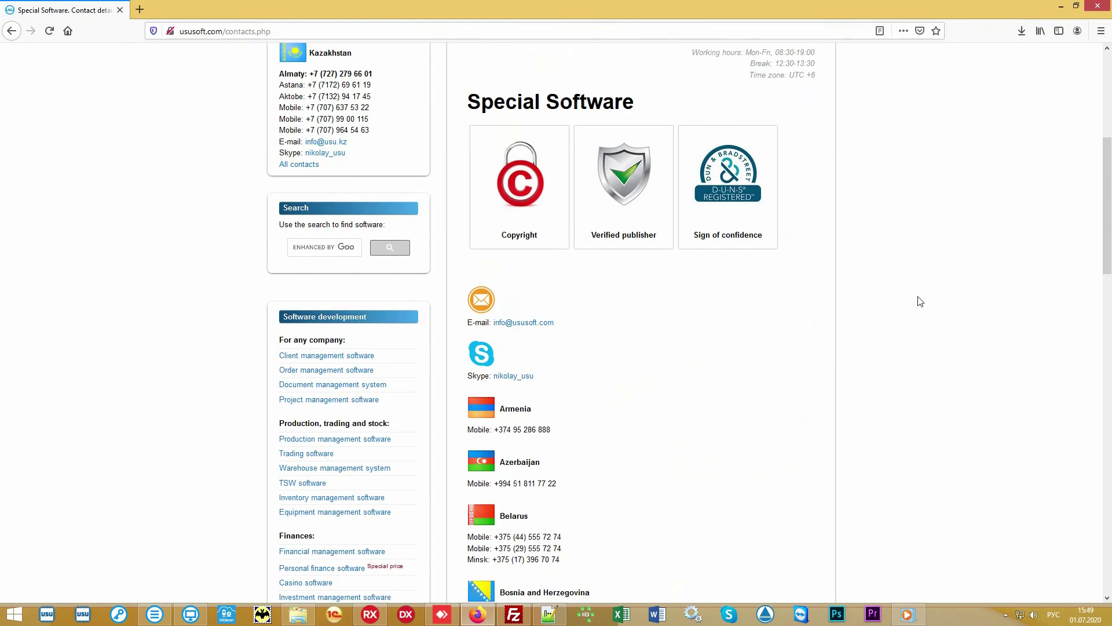
{"action": "scroll", "coordinate": [921, 301], "scroll_direction": "up", "scroll_amount": 2}
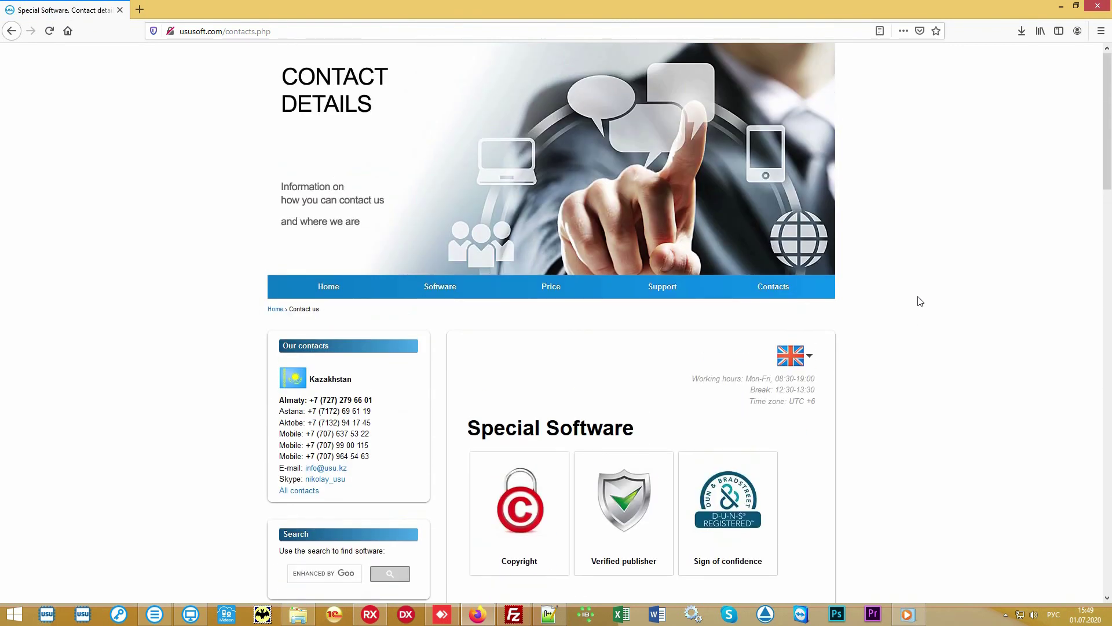